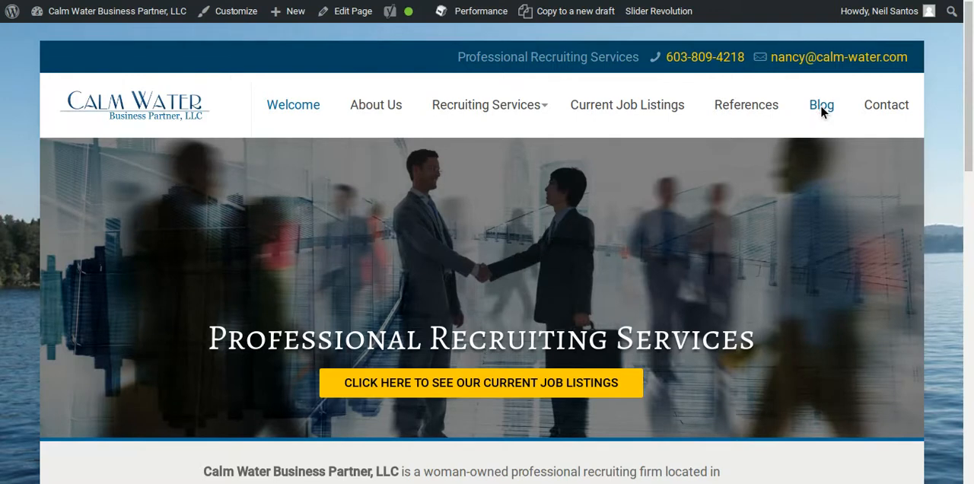
# Open the site's Blog page and look through the existing posts.
pyautogui.click(821, 109)
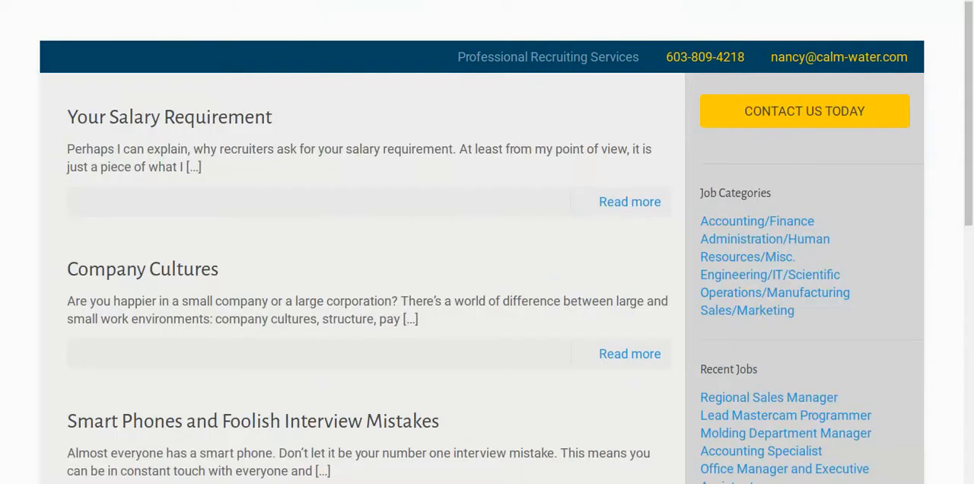
pyautogui.scroll(-1, 162, 300)
pyautogui.scroll(-1, 172, 305)
pyautogui.scroll(2, 174, 296)
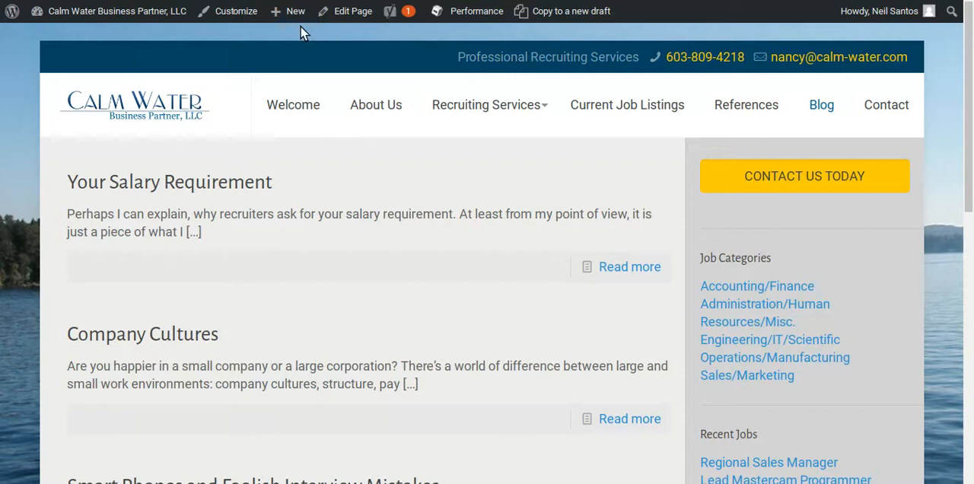
# Create a new post titled "Questions for the Hiring Company" and paste the copied article text into its body.
pyautogui.moveTo(297, 17)
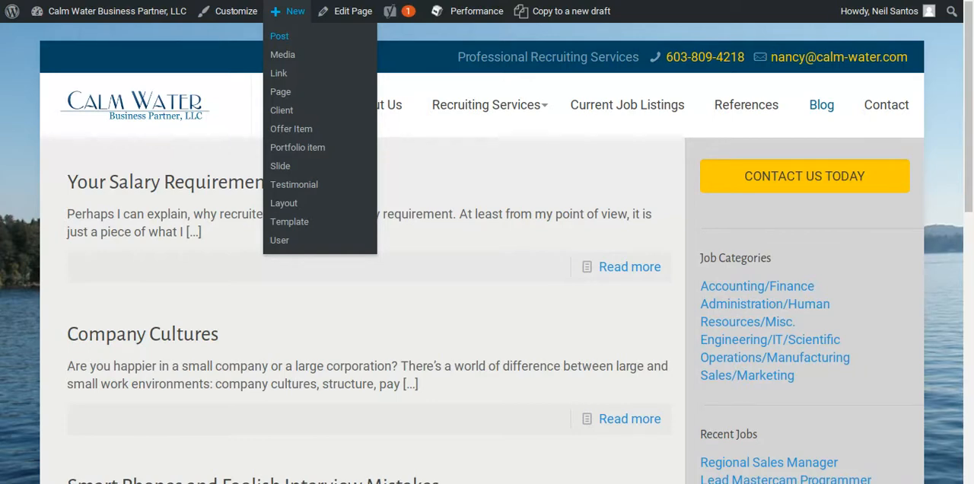
pyautogui.click(279, 36)
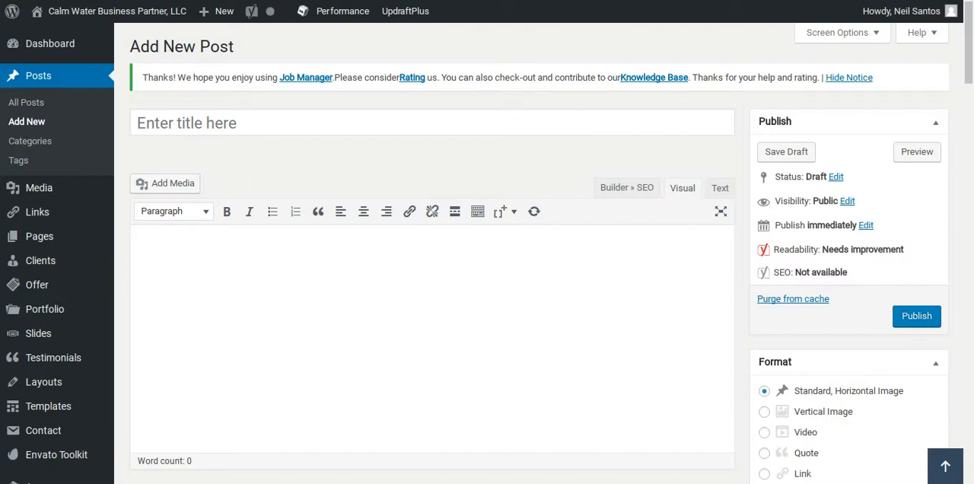
pyautogui.write('Questions for the Hiring Company')
pyautogui.click(251, 293)
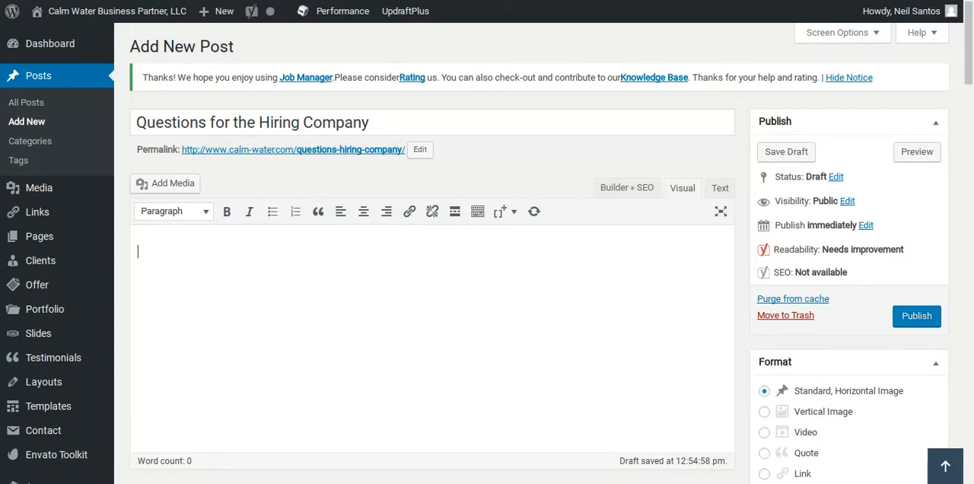
pyautogui.hotkey('ctrl', 'v')
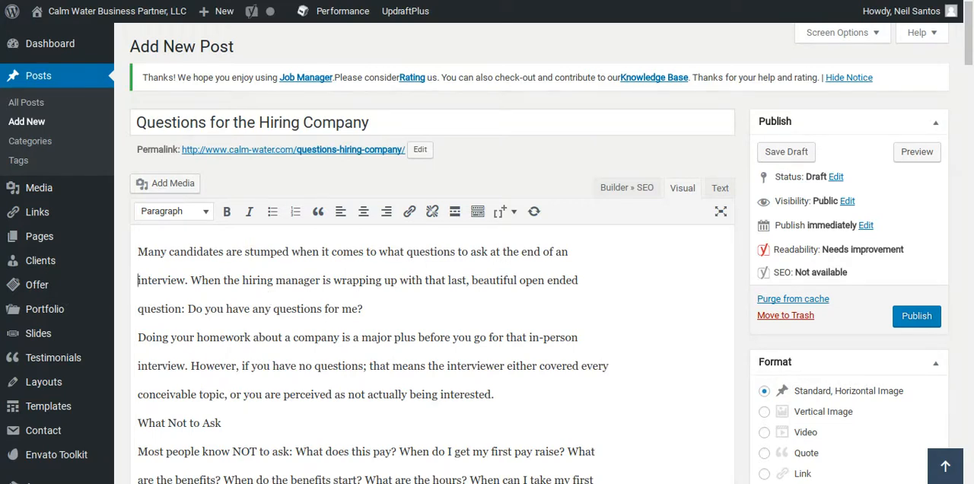
# Join the broken lines of the first two body paragraphs, "Many candidates are stumped" and "Doing your homework", into continuous paragraphs.
pyautogui.press('BackSpace')
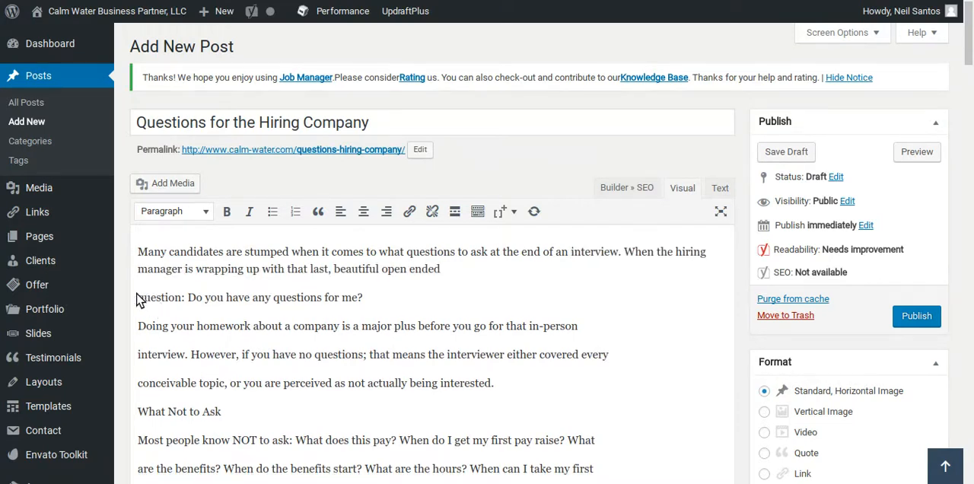
pyautogui.click(139, 297)
pyautogui.press('BackSpace')
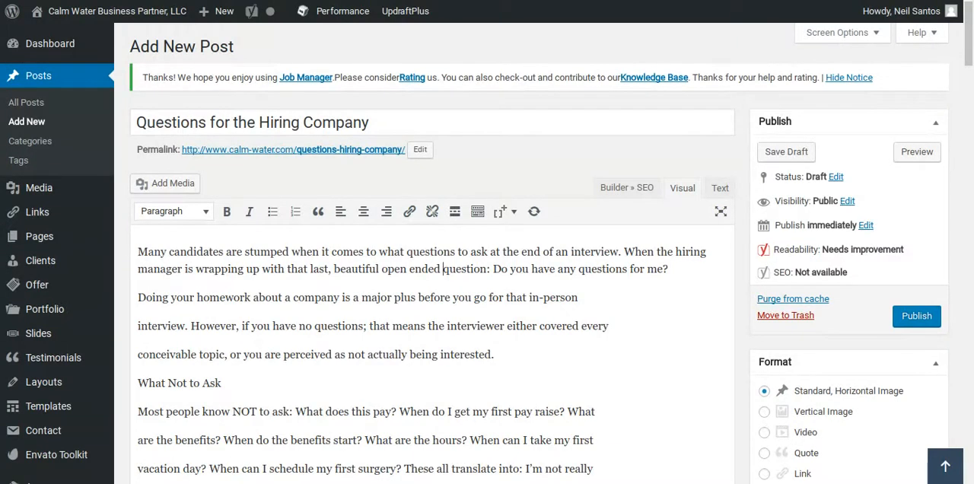
pyautogui.click(137, 325)
pyautogui.press('BackSpace')
pyautogui.click(137, 346)
pyautogui.press('BackSpace')
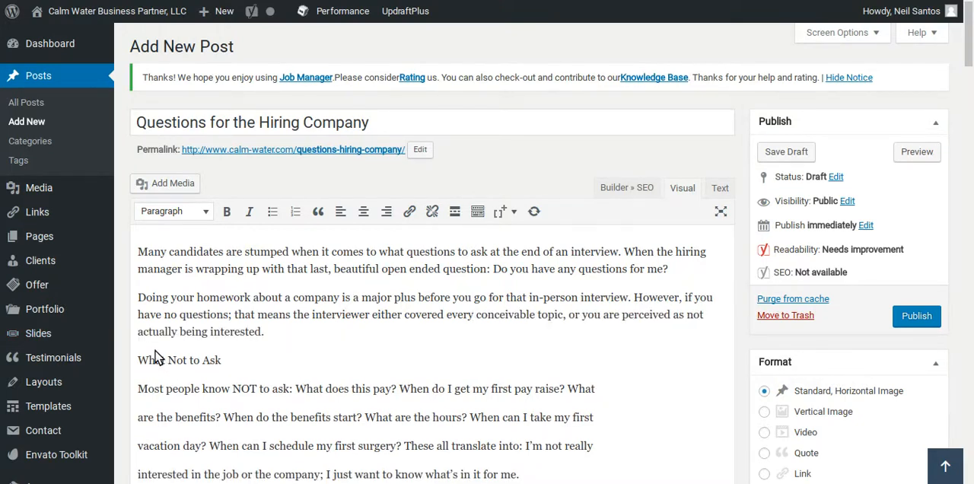
# Join the broken lines under "What Not to Ask" into two continuous paragraphs, ending with "for me." and "position by asking:".
pyautogui.scroll(-1, 281, 378)
pyautogui.scroll(-3, 281, 378)
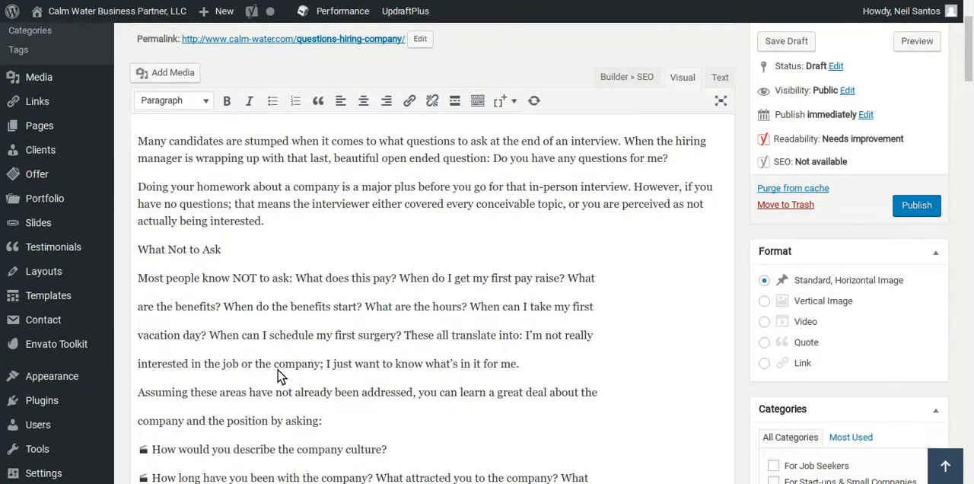
pyautogui.click(139, 316)
pyautogui.press('BackSpace')
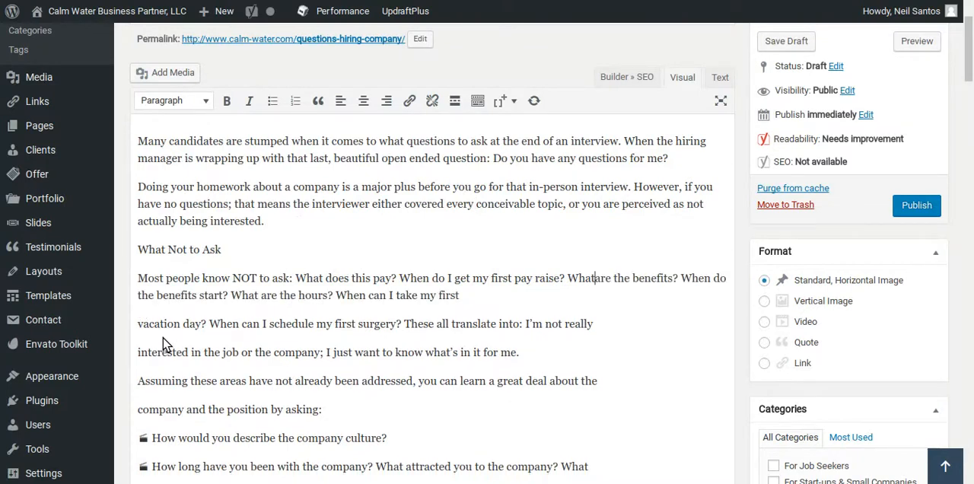
pyautogui.click(144, 325)
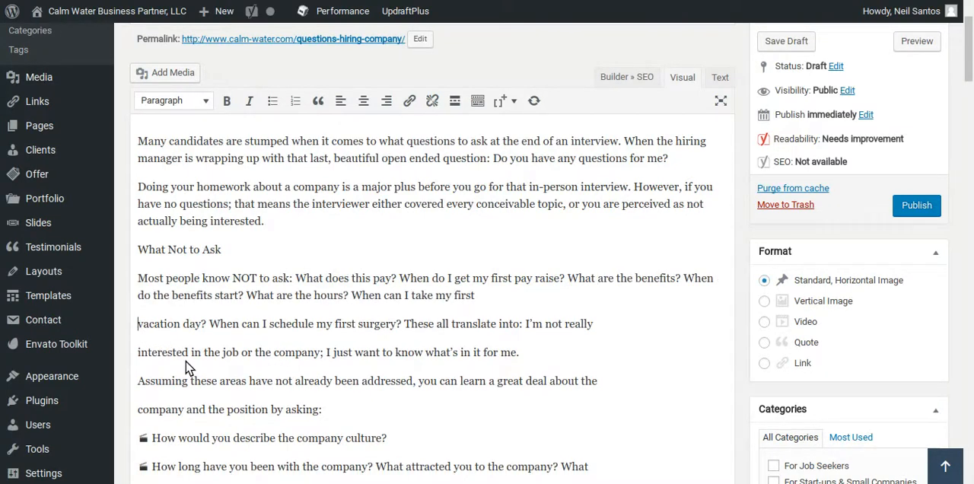
pyautogui.press('BackSpace')
pyautogui.click(140, 345)
pyautogui.press('BackSpace')
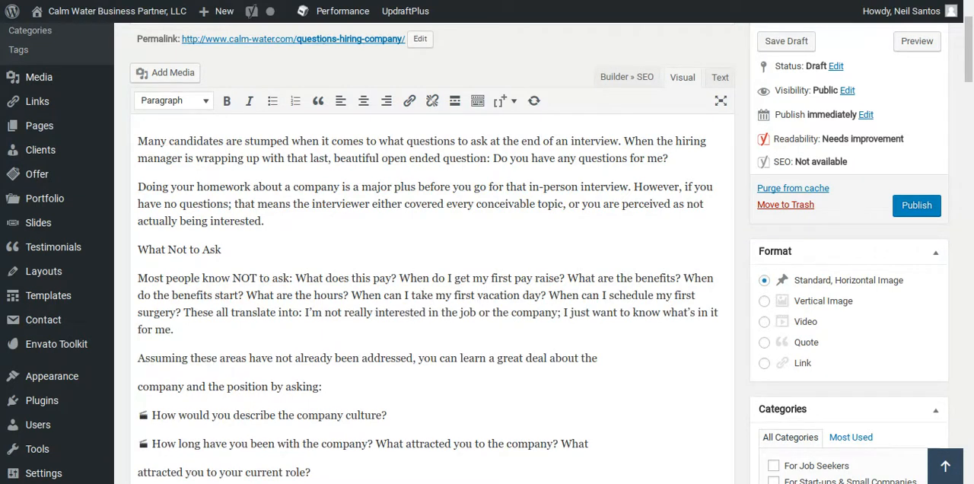
pyautogui.click(141, 387)
pyautogui.press('BackSpace')
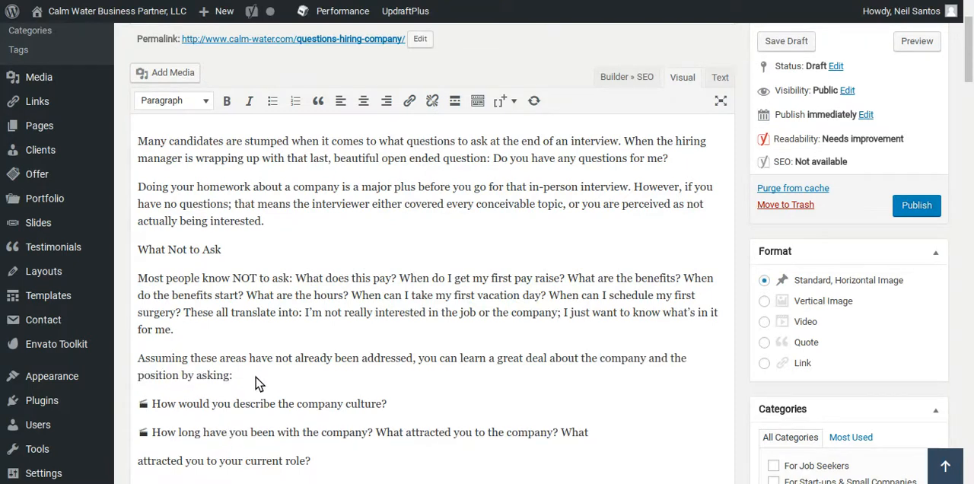
# Join the split lines of the "How long have you been with the company?" and "I'm very interested in this opportunity" questions.
pyautogui.scroll(-2, 257, 382)
pyautogui.scroll(-2, 257, 382)
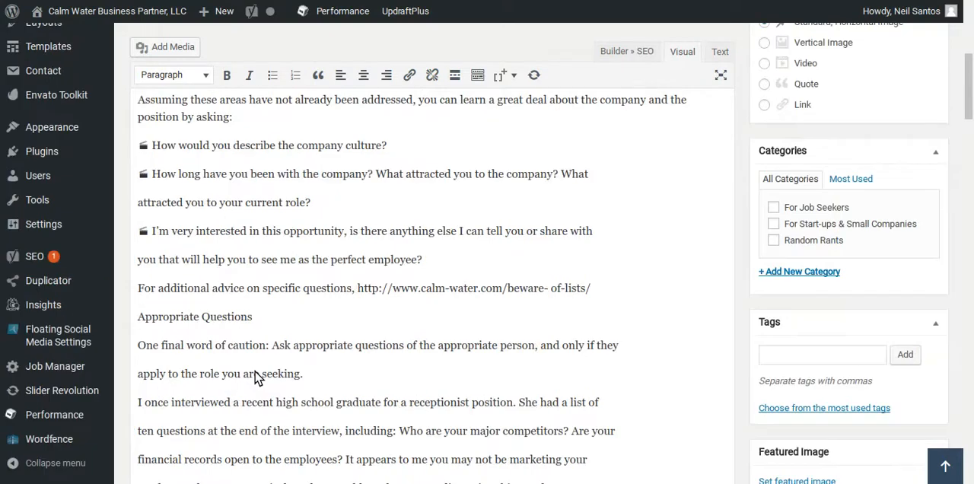
pyautogui.scroll(1, 257, 377)
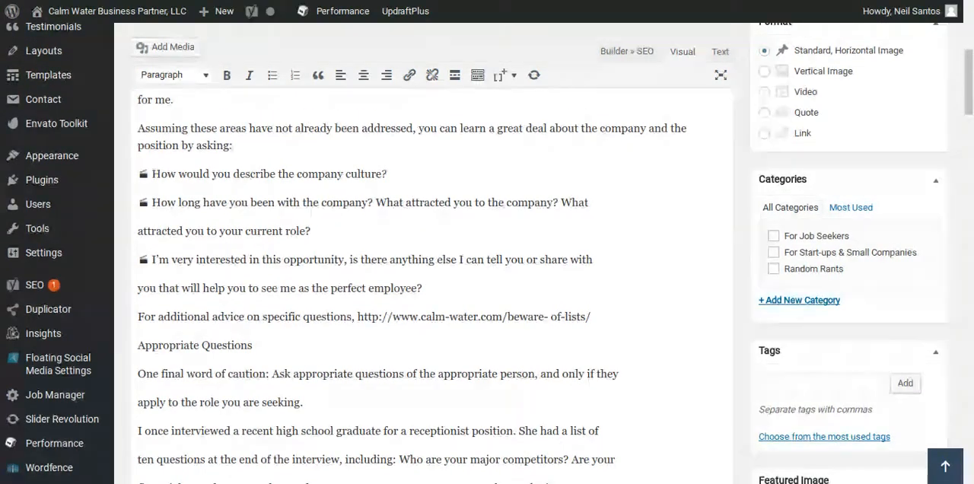
pyautogui.scroll(3, 266, 326)
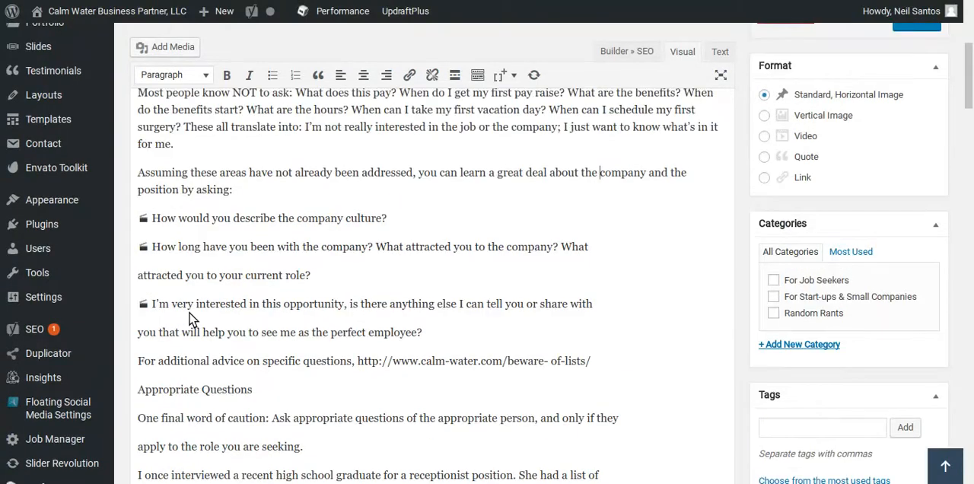
pyautogui.scroll(-1, 163, 279)
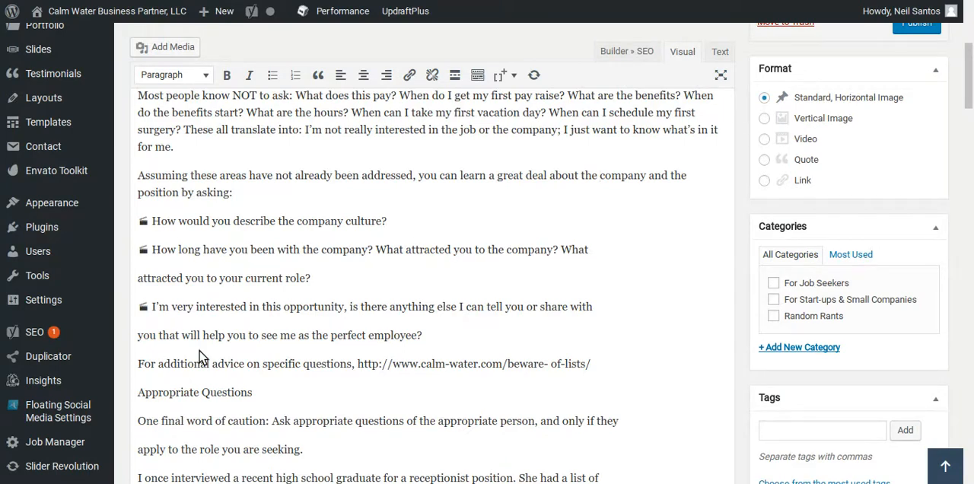
pyautogui.click(142, 283)
pyautogui.press('BackSpace')
pyautogui.click(138, 324)
pyautogui.press('BackSpace')
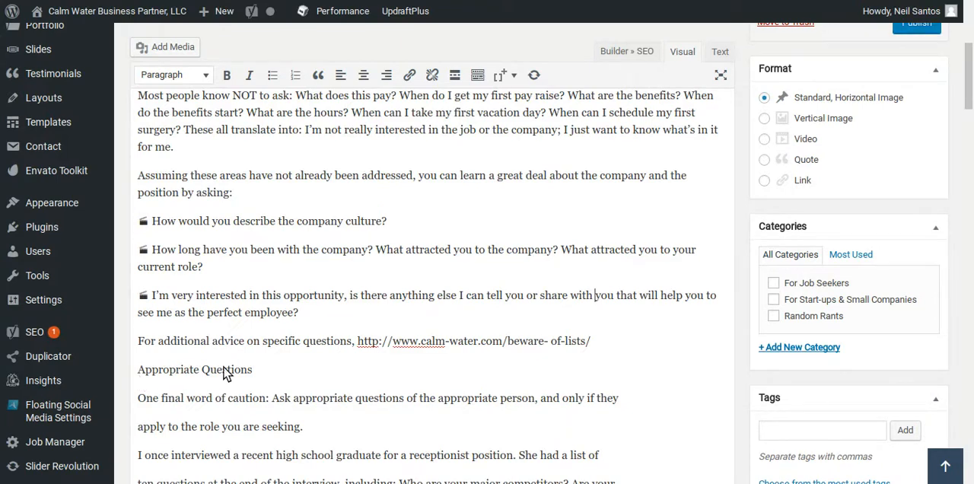
# Join the two lines of the "One final word of caution" paragraph under "Appropriate Questions".
pyautogui.click(135, 427)
pyautogui.press('BackSpace')
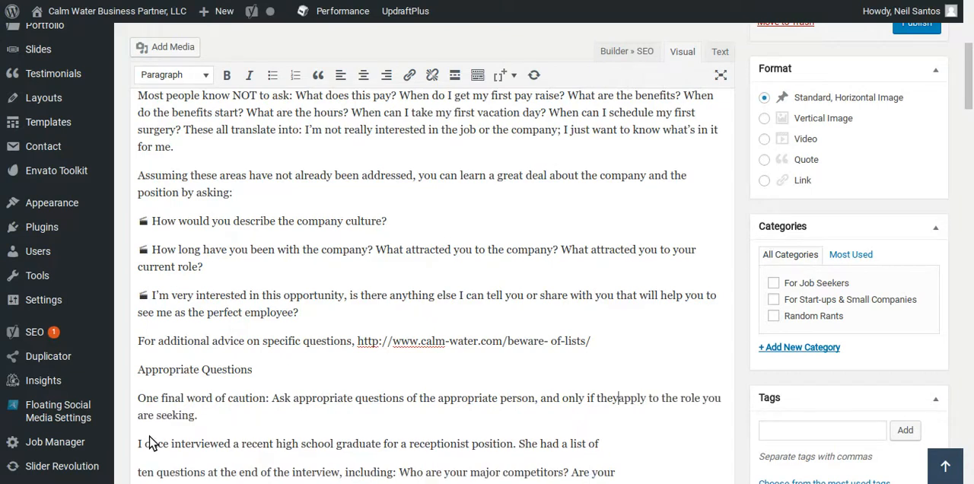
pyautogui.scroll(-2, 183, 411)
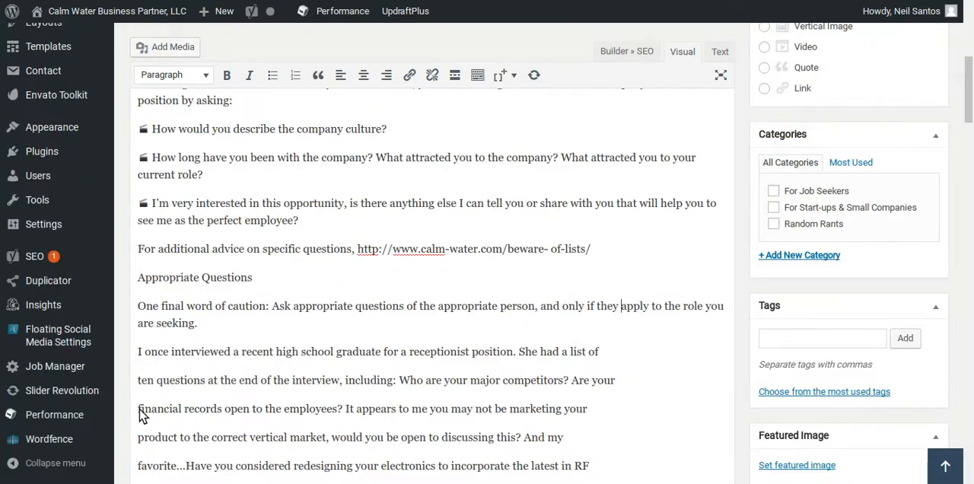
# Join the broken lines from "I once interviewed a recent high school graduate" through "technology?" into one paragraph.
pyautogui.click(137, 351)
pyautogui.scroll(-2, 337, 381)
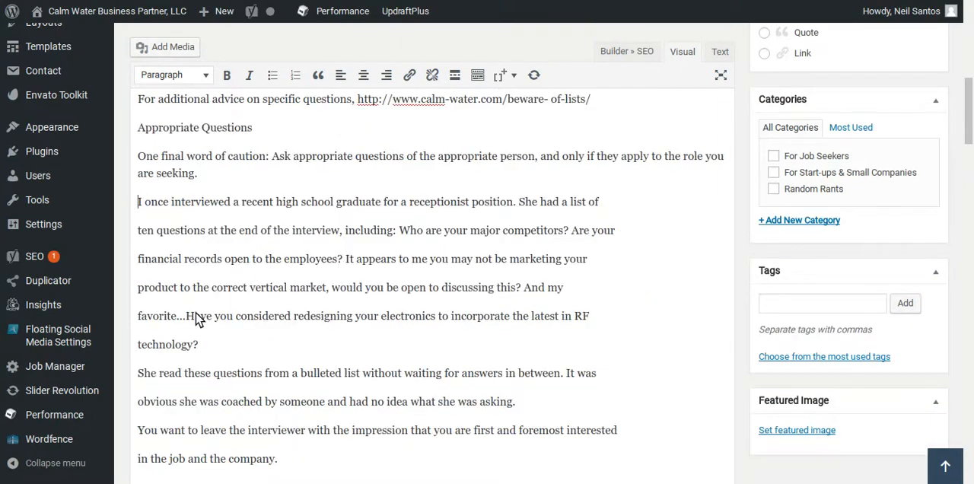
pyautogui.click(140, 228)
pyautogui.press('BackSpace')
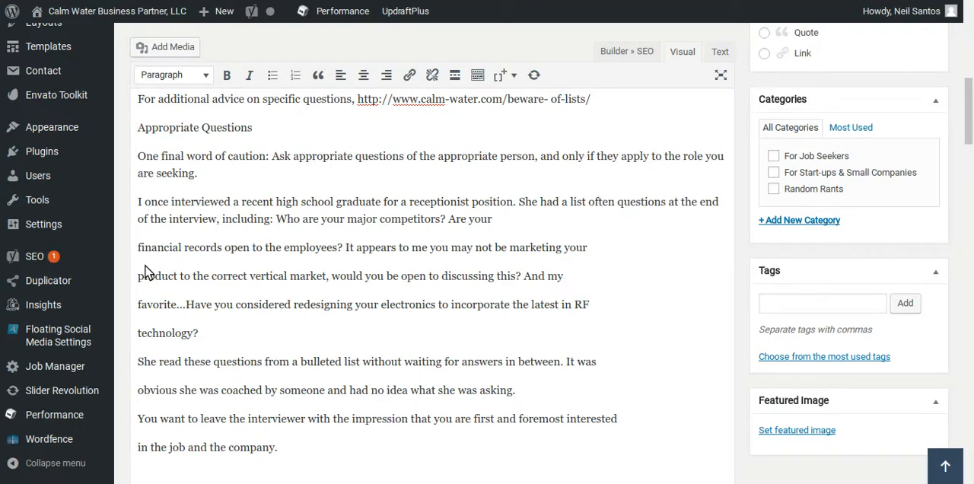
pyautogui.press('BackSpace')
pyautogui.click(139, 276)
pyautogui.press('BackSpace')
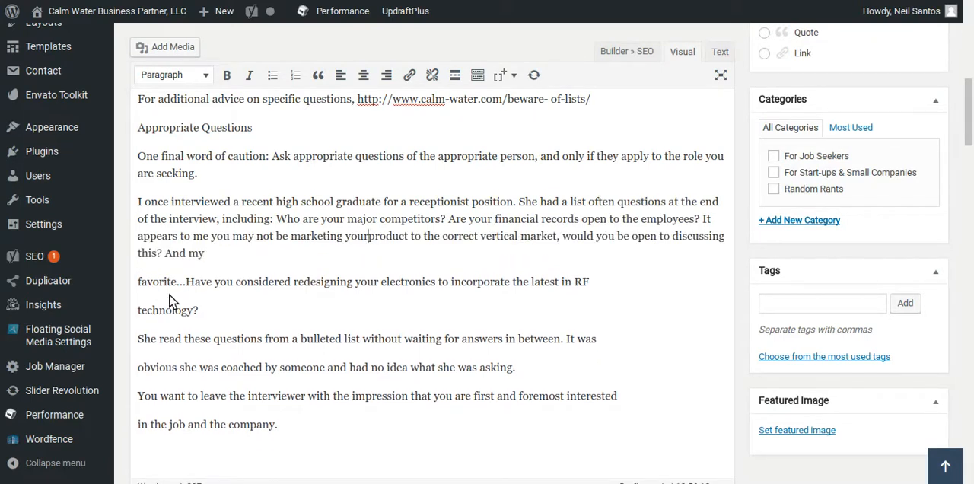
pyautogui.click(139, 283)
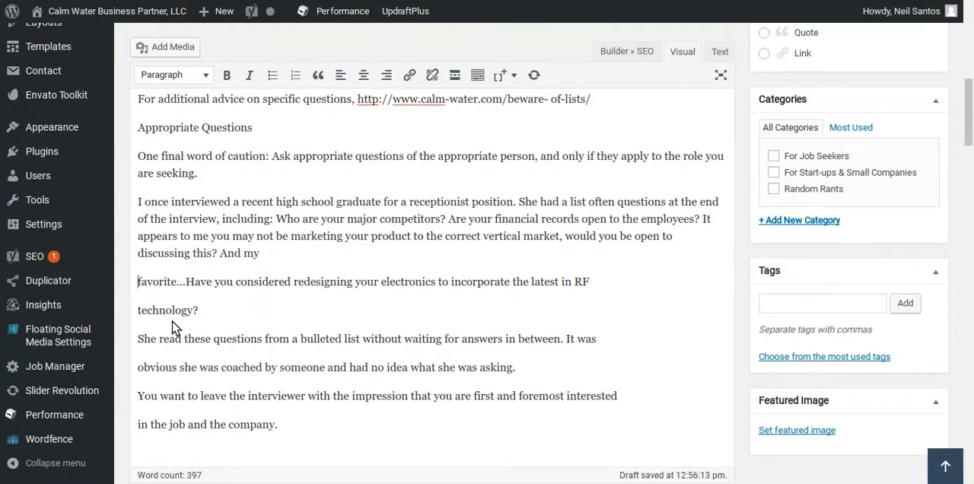
pyautogui.press('BackSpace')
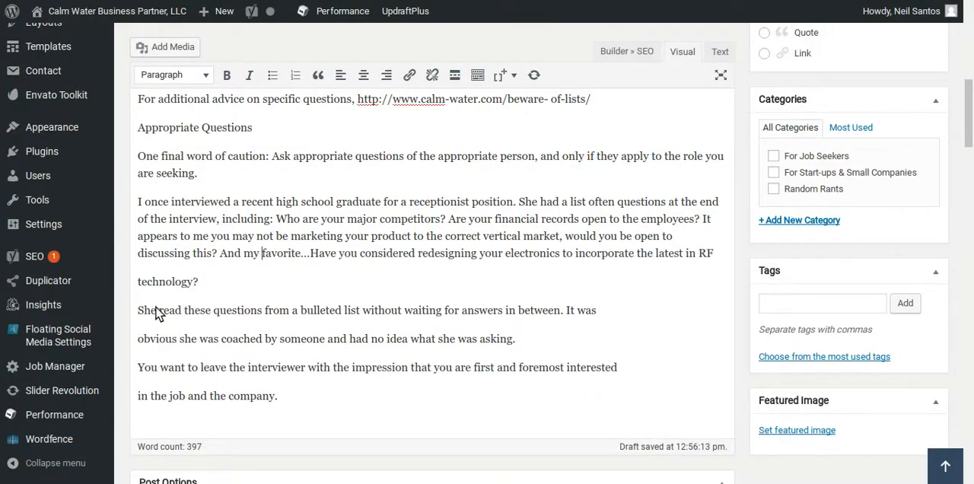
pyautogui.click(138, 287)
pyautogui.press('BackSpace')
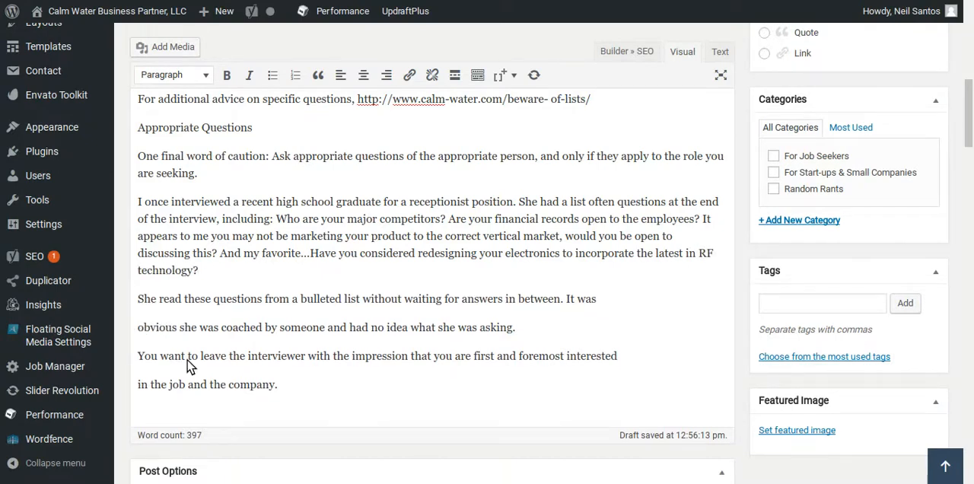
# Join the split lines of the last two paragraphs, "She read these questions" and "You want to leave the interviewer".
pyautogui.press('BackSpace')
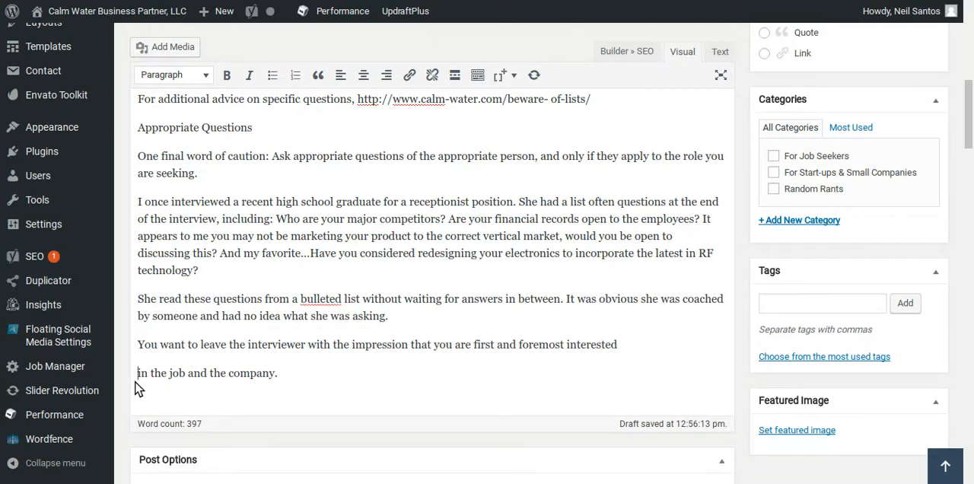
pyautogui.press('BackSpace')
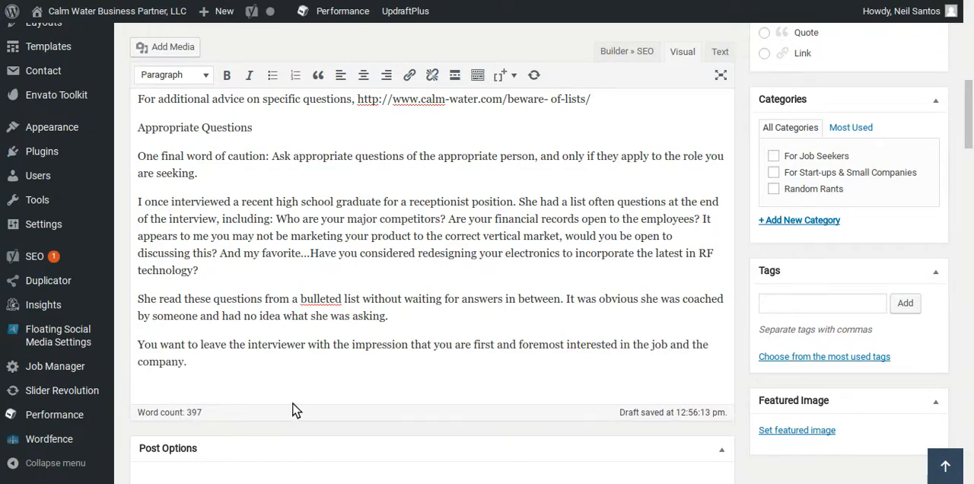
# Remove the stray symbols in front of the three suggested interview questions below "position by asking:".
pyautogui.scroll(3, 284, 393)
pyautogui.scroll(2, 269, 344)
pyautogui.scroll(-2, 257, 335)
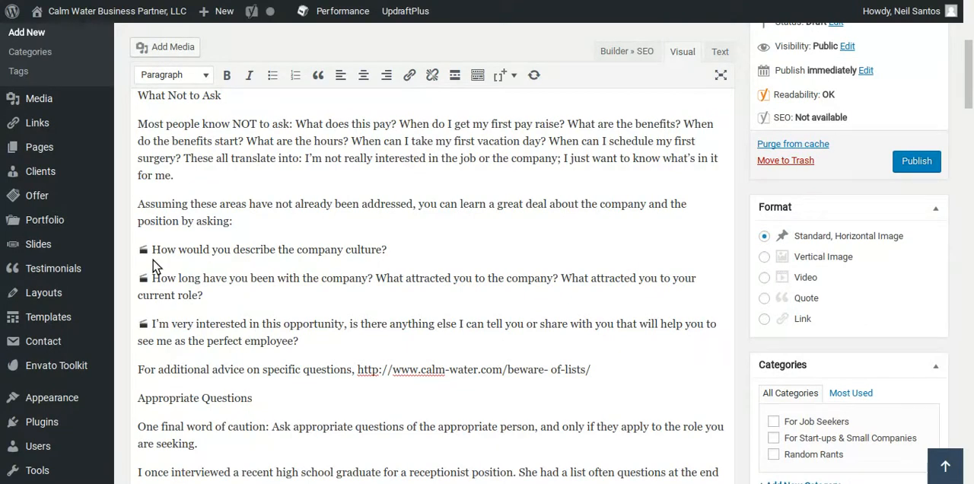
pyautogui.moveTo(151, 255); pyautogui.dragTo(139, 293)
pyautogui.press('BackSpace')
pyautogui.press('BackSpace')
pyautogui.moveTo(152, 333); pyautogui.dragTo(139, 332)
pyautogui.press('BackSpace')
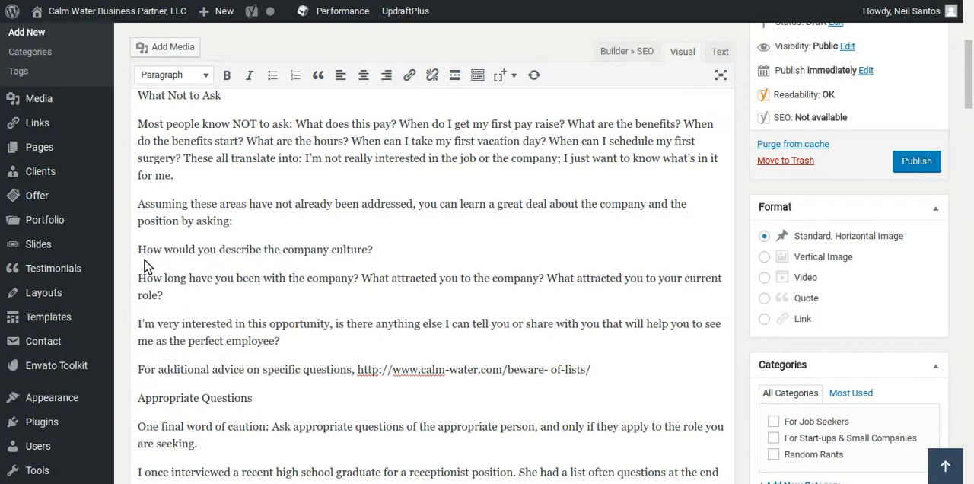
# Format the three suggested interview questions, from company culture to perfect employee, as a bulleted list.
pyautogui.moveTo(139, 254); pyautogui.dragTo(288, 351)
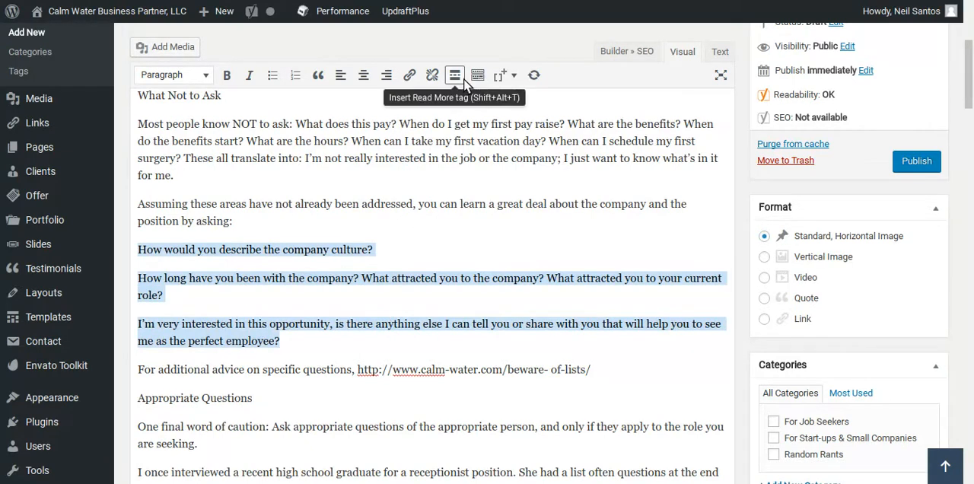
pyautogui.click(273, 77)
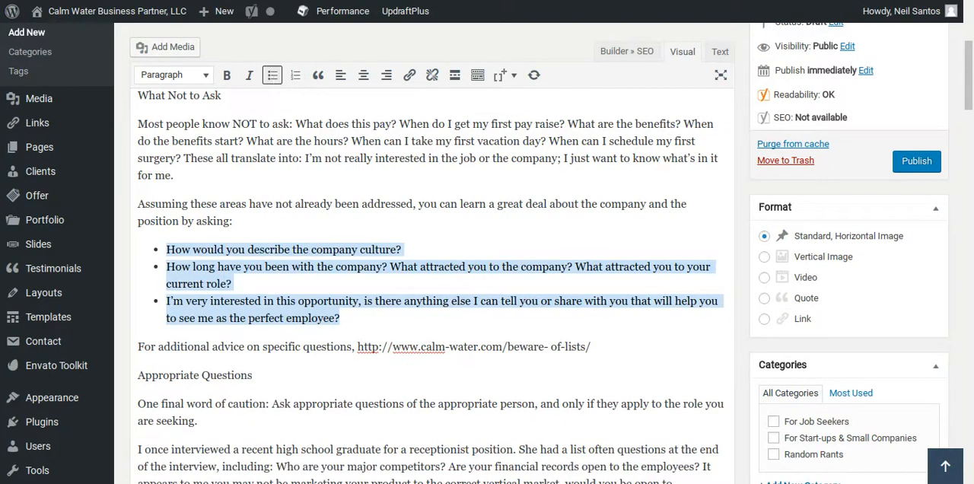
pyautogui.click(294, 285)
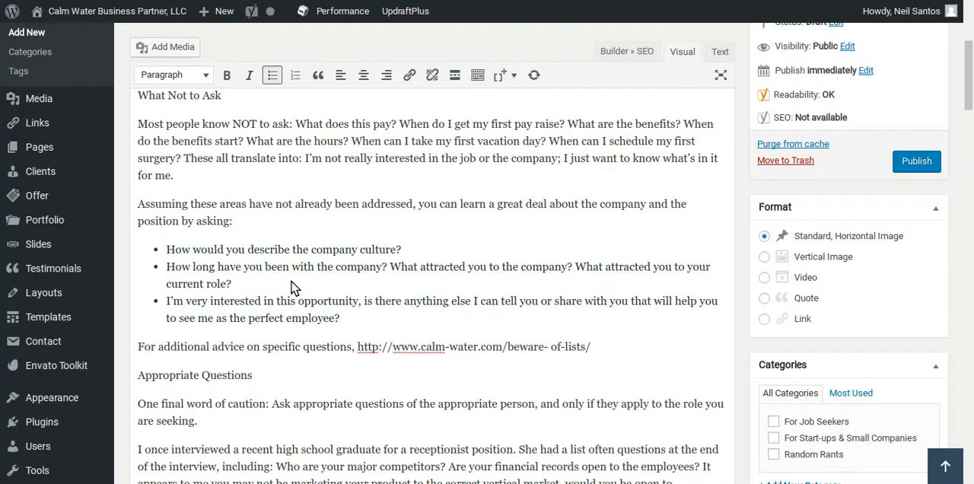
# Show the second row of formatting tools in the post editor.
pyautogui.click(478, 75)
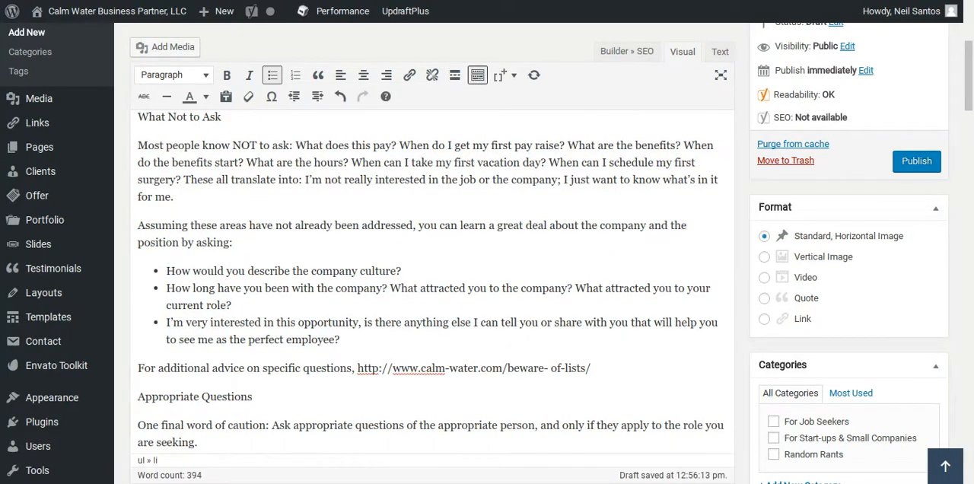
pyautogui.click(478, 77)
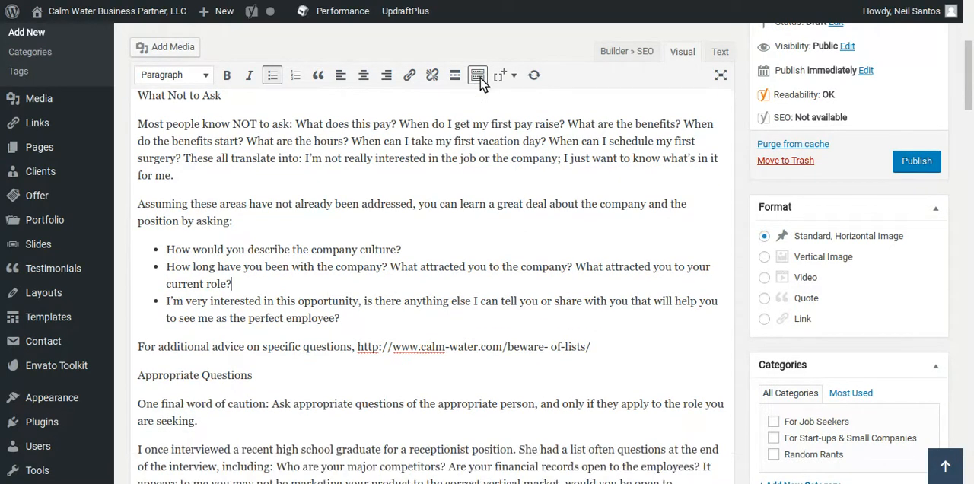
pyautogui.click(478, 77)
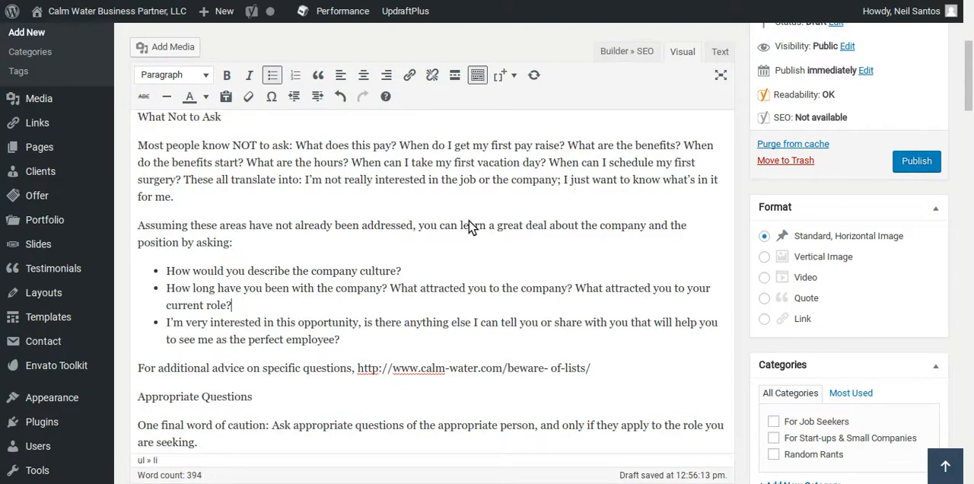
# Format the line "What Not to Ask" as a Heading 3 without additional bold formatting.
pyautogui.scroll(6, 455, 257)
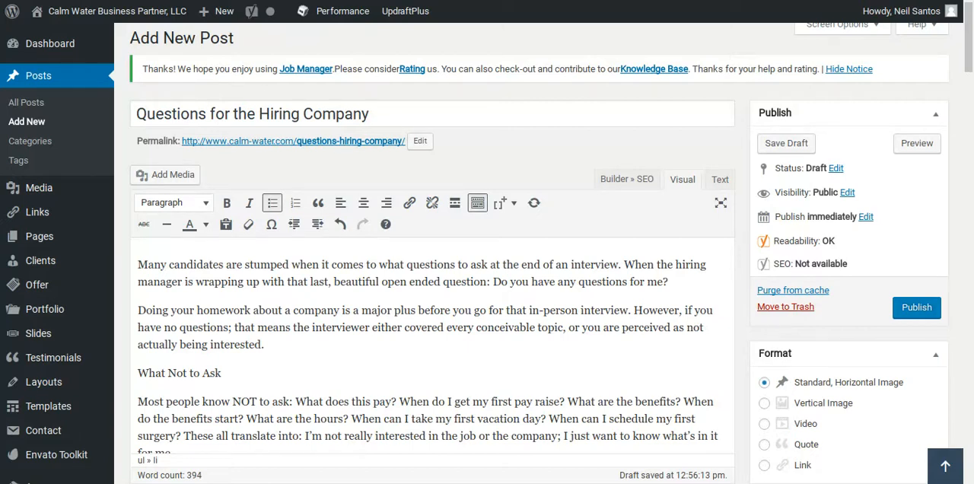
pyautogui.scroll(-2, 350, 288)
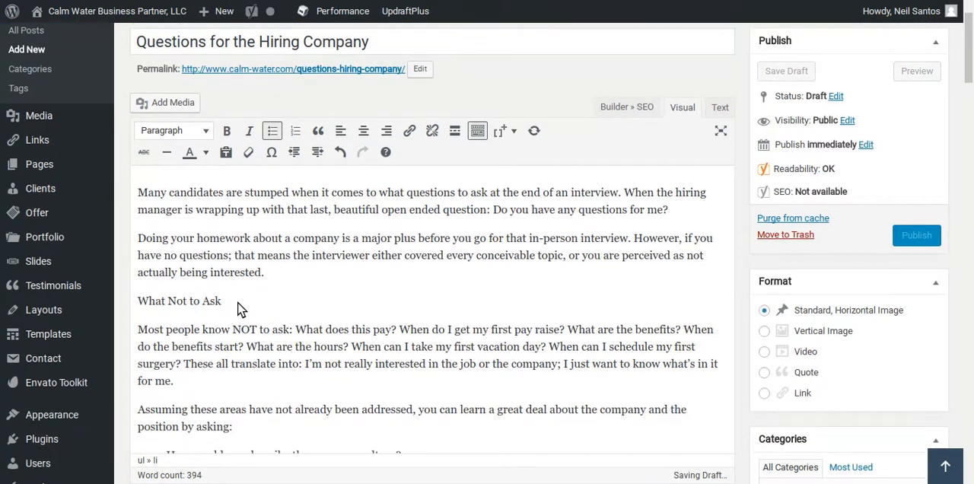
pyautogui.moveTo(219, 303); pyautogui.dragTo(137, 303)
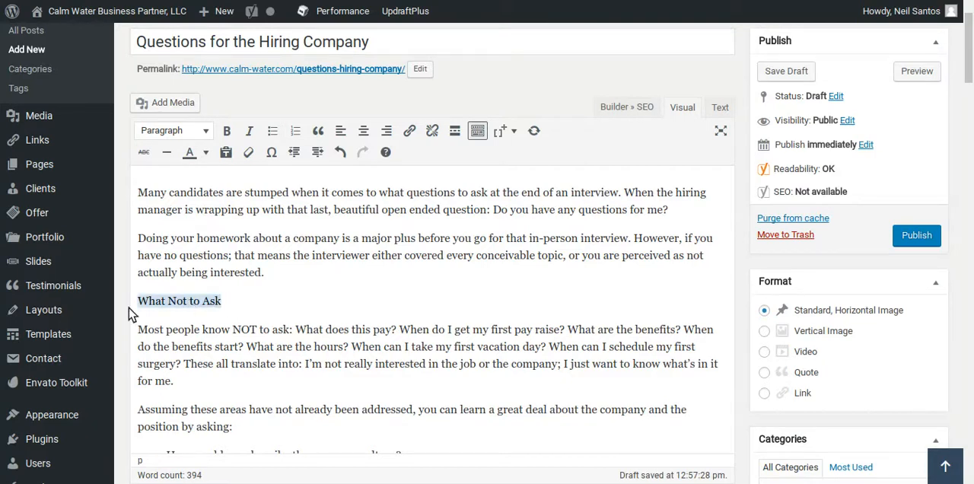
pyautogui.click(228, 132)
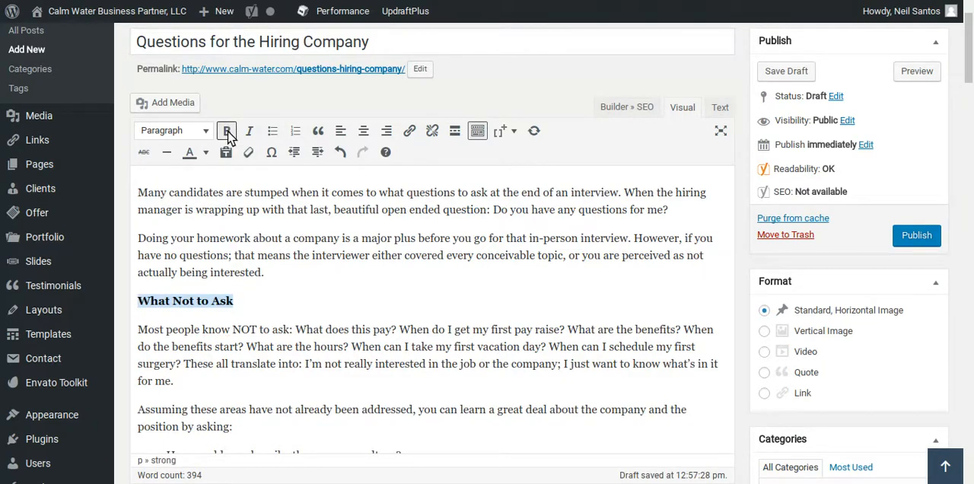
pyautogui.click(207, 134)
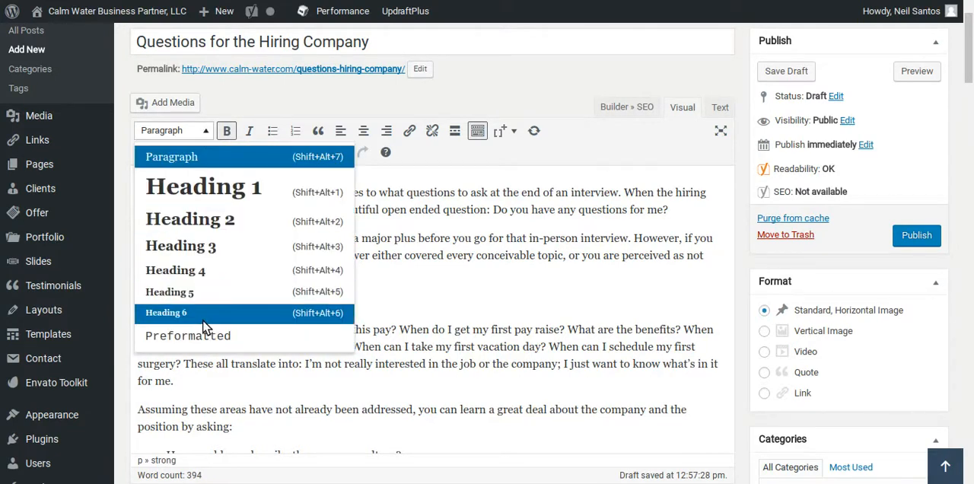
pyautogui.click(204, 254)
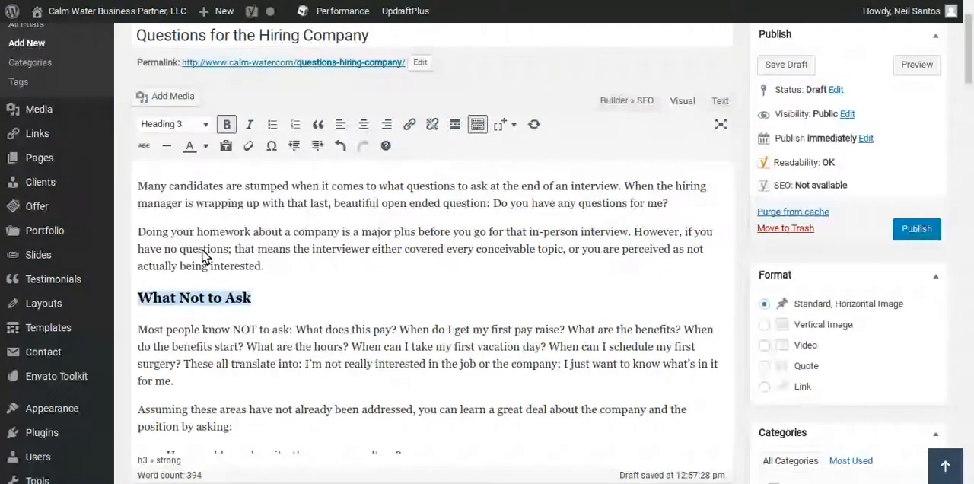
pyautogui.click(350, 294)
pyautogui.moveTo(256, 298); pyautogui.dragTo(140, 299)
pyautogui.click(227, 126)
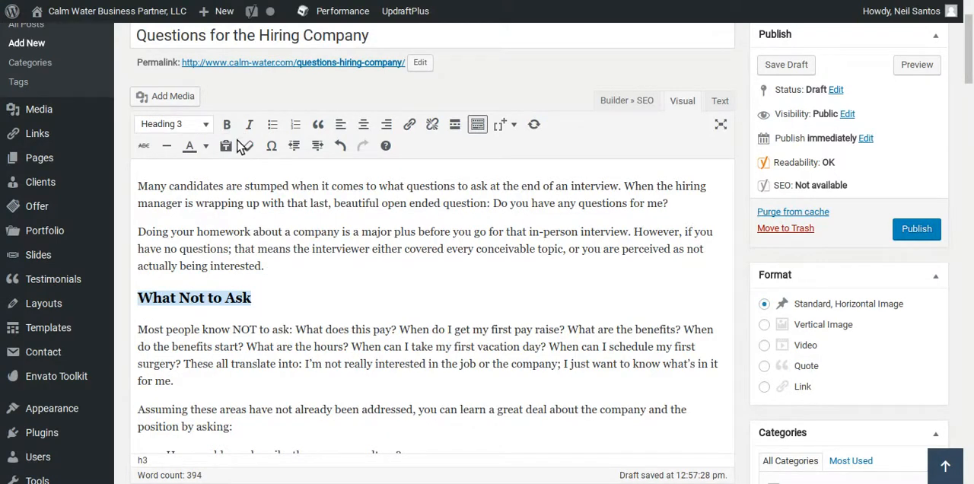
# Format the line "Appropriate Questions" as a Heading 3.
pyautogui.scroll(-5, 337, 284)
pyautogui.moveTo(258, 238); pyautogui.dragTo(135, 238)
pyautogui.click(199, 76)
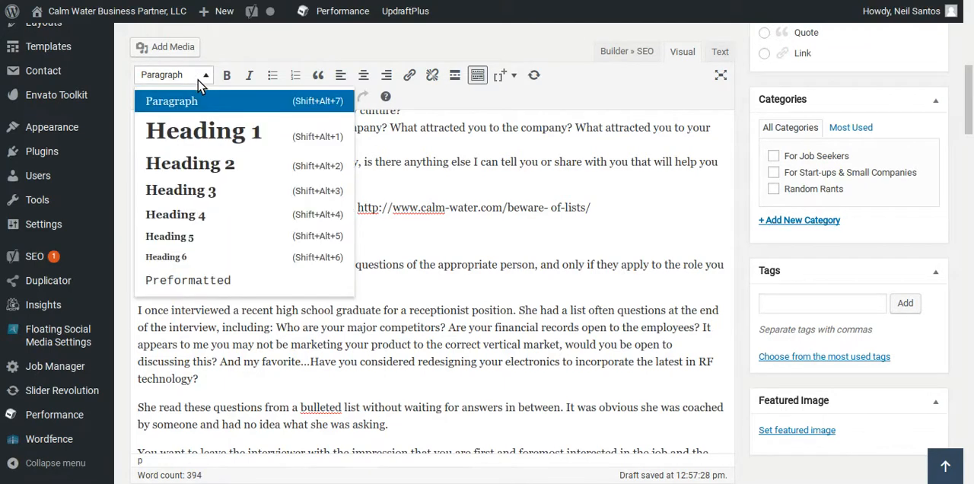
pyautogui.click(201, 190)
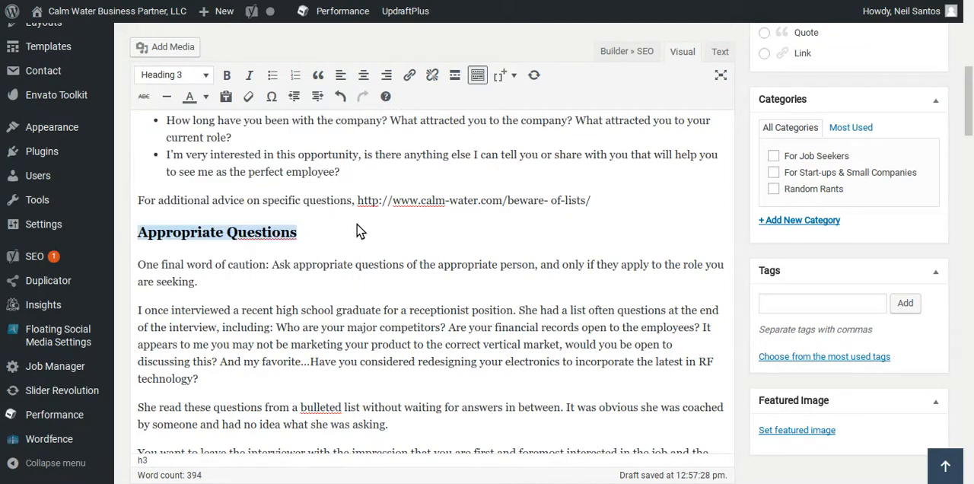
# Publish the post and open its live page to review the whole article's layout.
pyautogui.scroll(10, 467, 261)
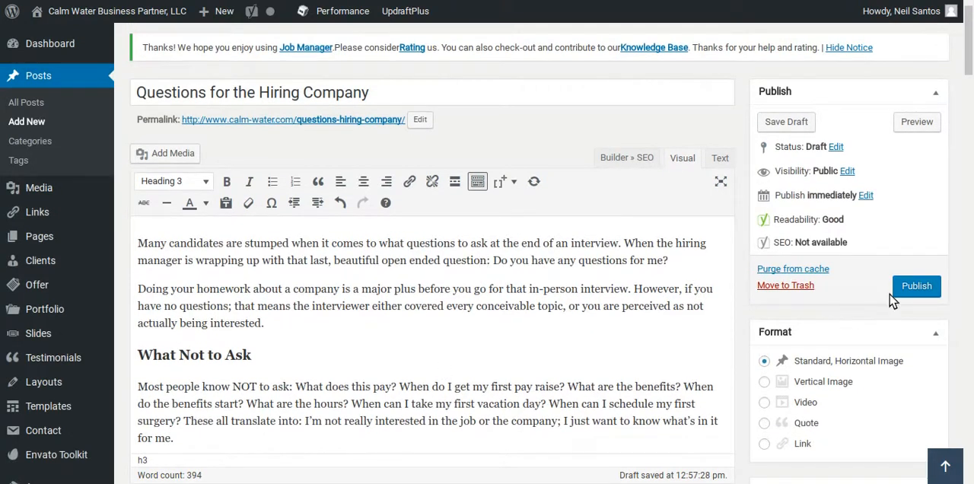
pyautogui.click(913, 291)
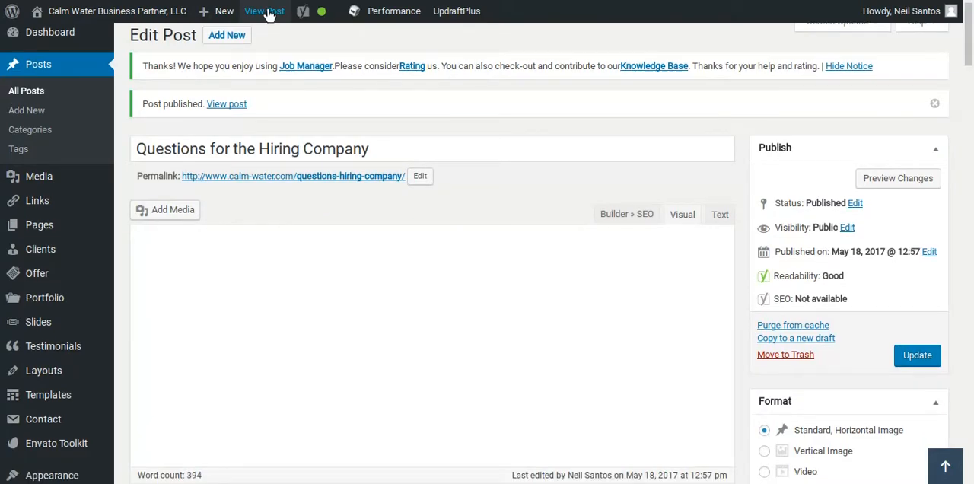
pyautogui.click(268, 12)
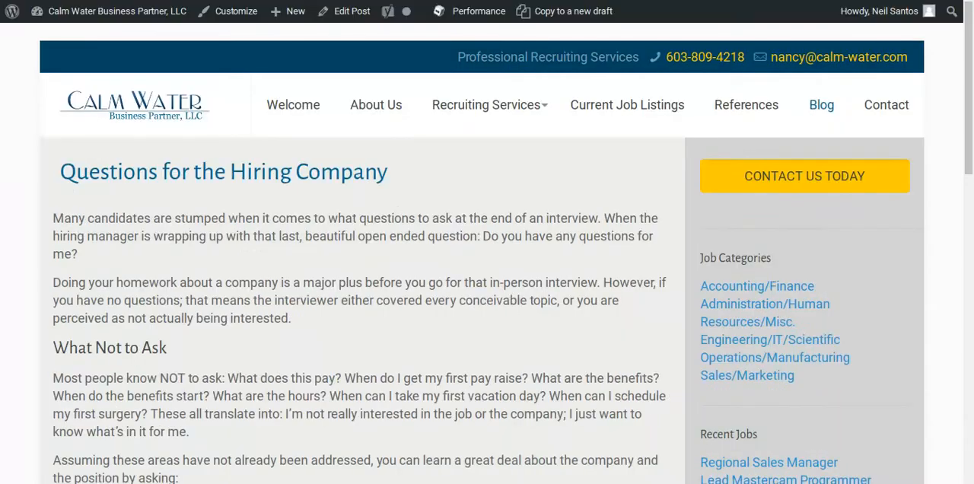
pyautogui.scroll(-2, 155, 232)
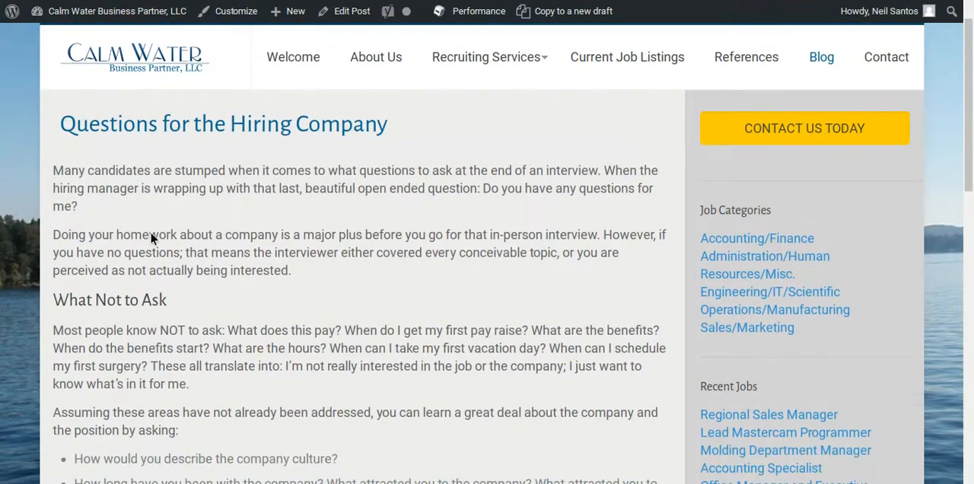
pyautogui.scroll(-3, 176, 226)
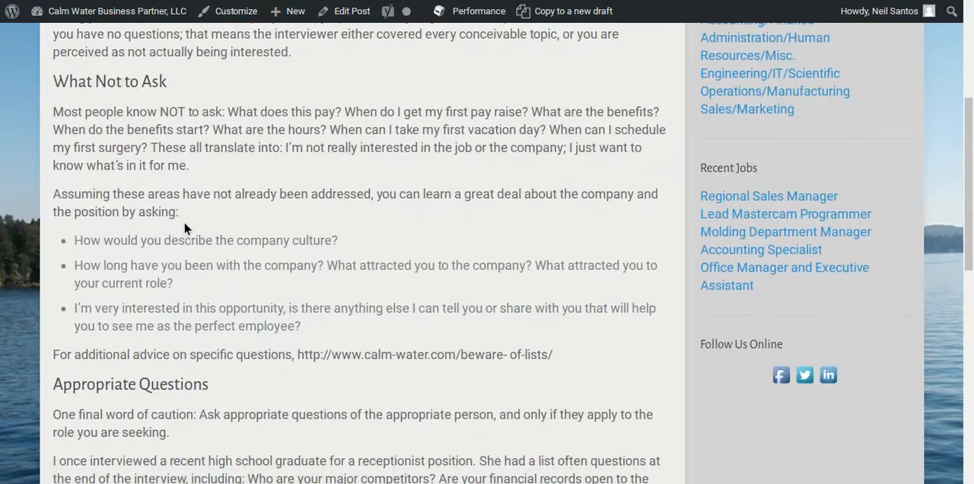
pyautogui.scroll(1, 257, 279)
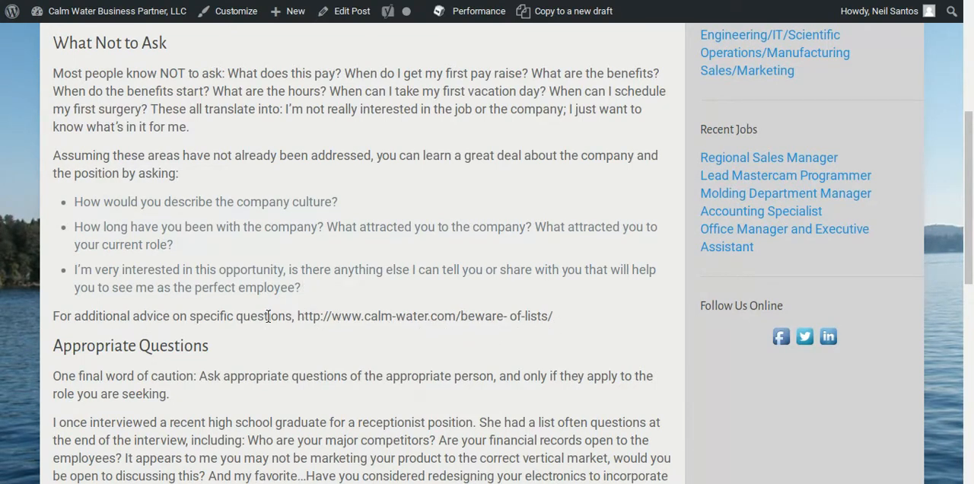
pyautogui.scroll(-3, 497, 310)
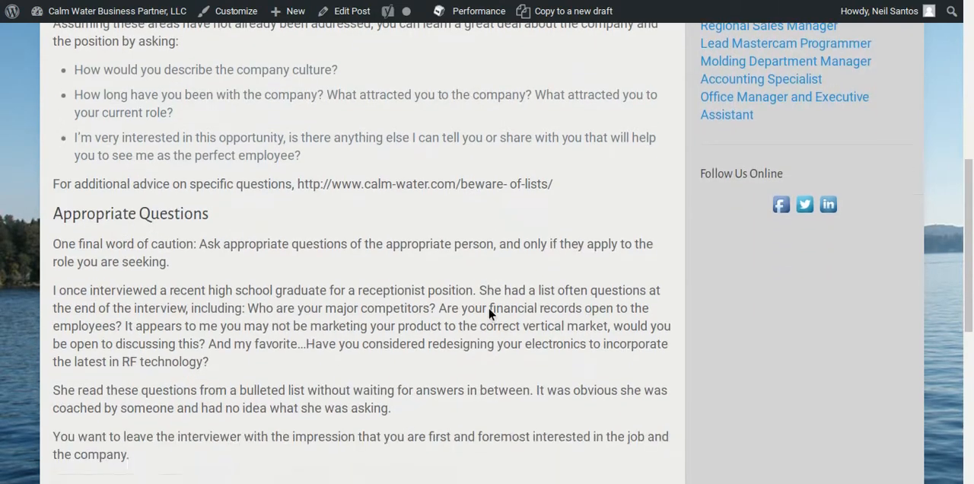
pyautogui.scroll(10, 490, 311)
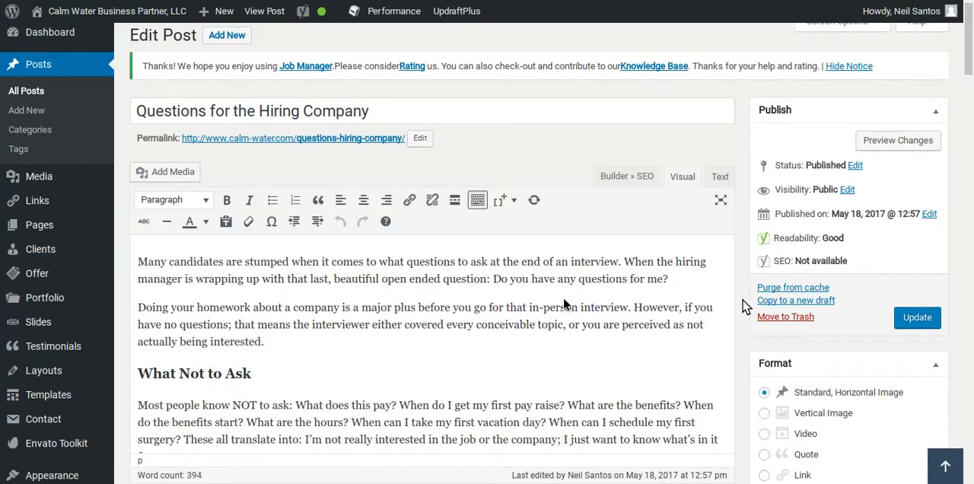
# Link the web address after "For additional advice on specific questions," to the existing post "Beware of Lists".
pyautogui.scroll(-5, 567, 299)
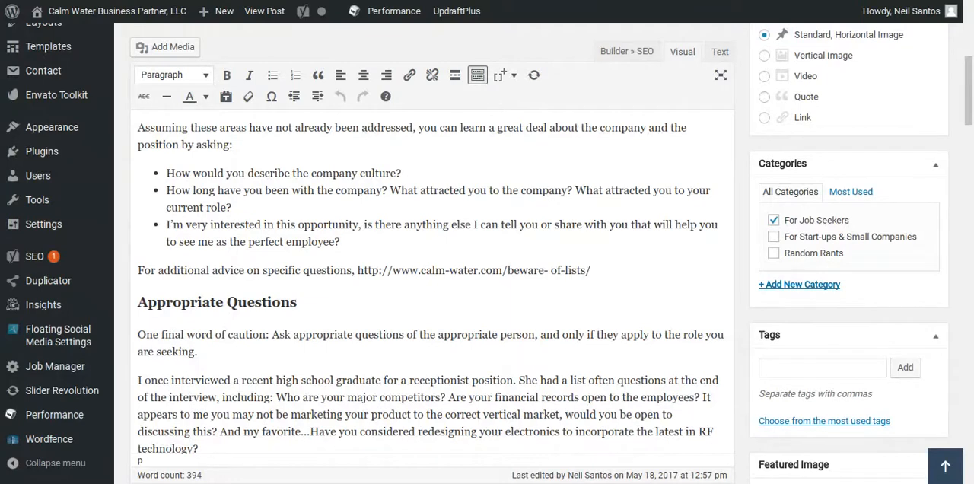
pyautogui.moveTo(357, 271); pyautogui.dragTo(609, 275)
pyautogui.hotkey('ctrl', 'c')
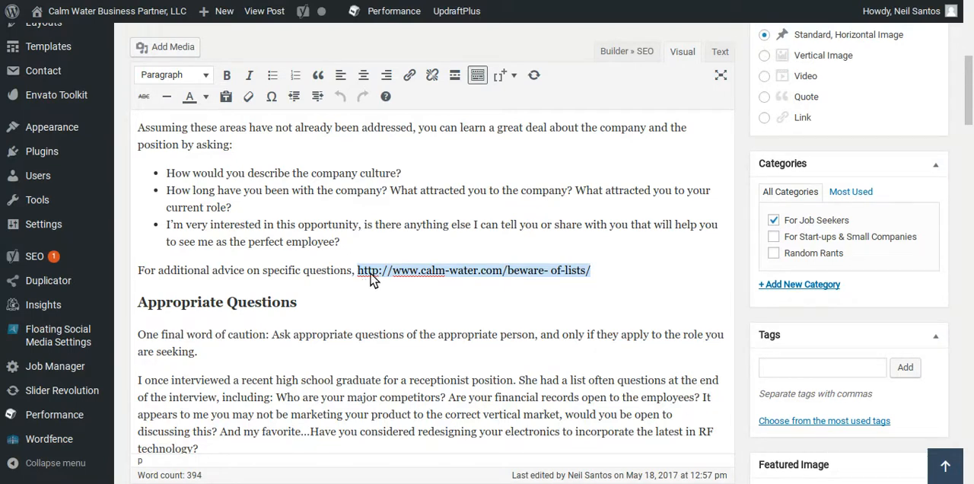
pyautogui.click(409, 74)
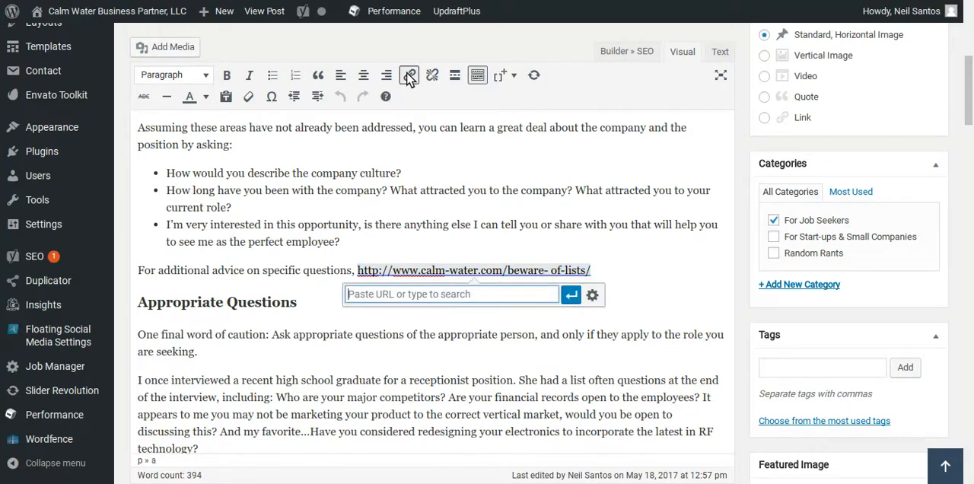
pyautogui.hotkey('ctrl', 'v')
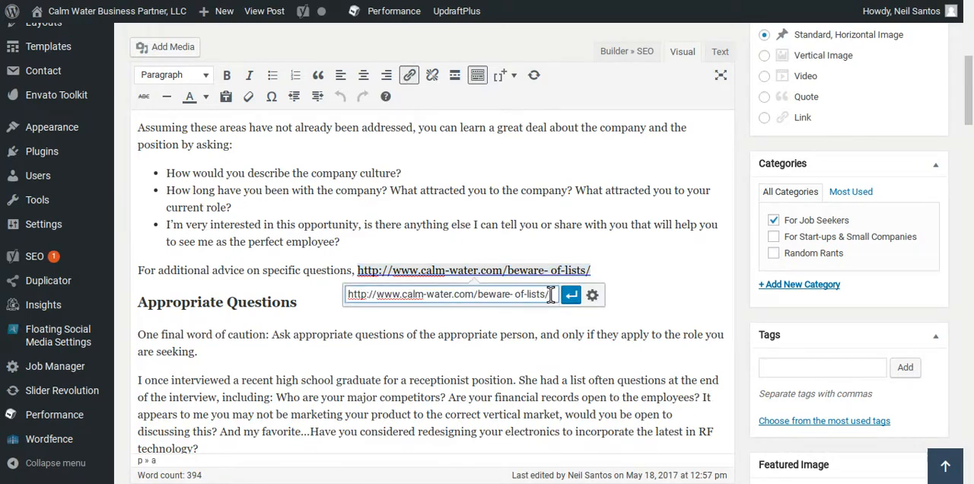
pyautogui.moveTo(550, 295); pyautogui.dragTo(300, 291)
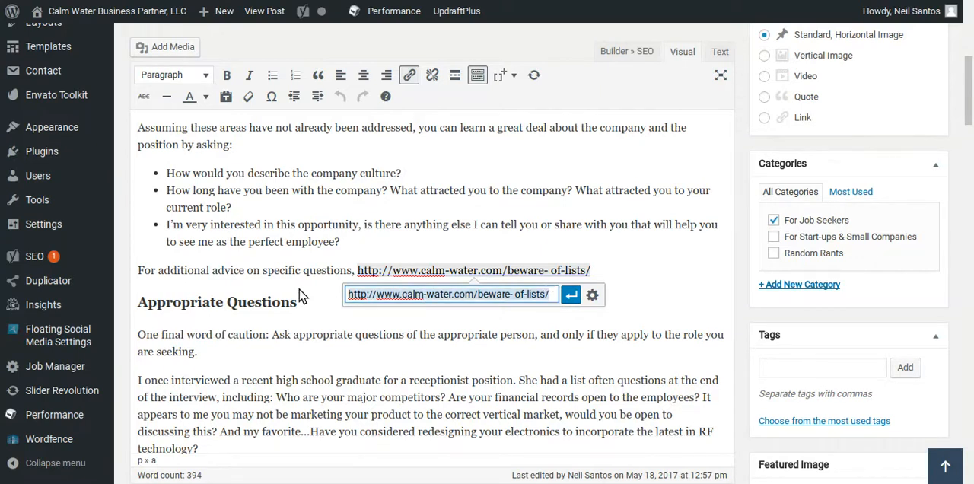
pyautogui.write('beware of')
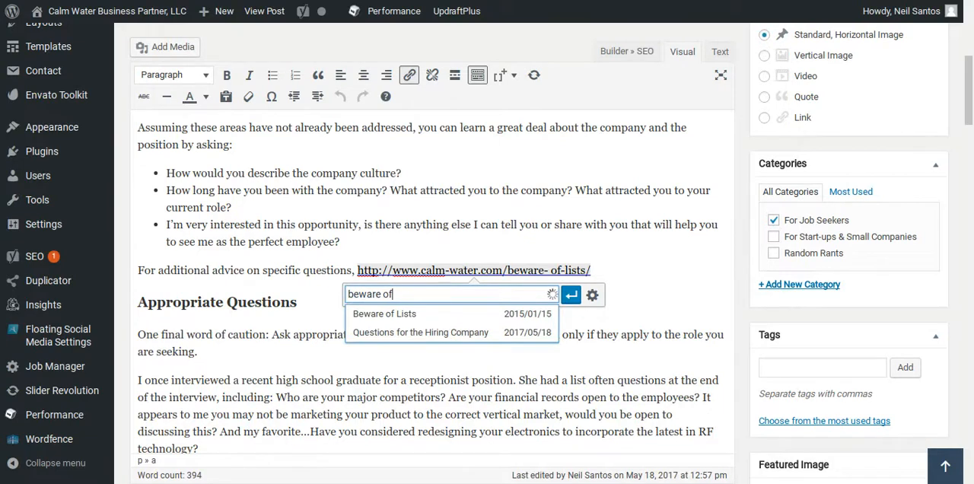
pyautogui.click(377, 316)
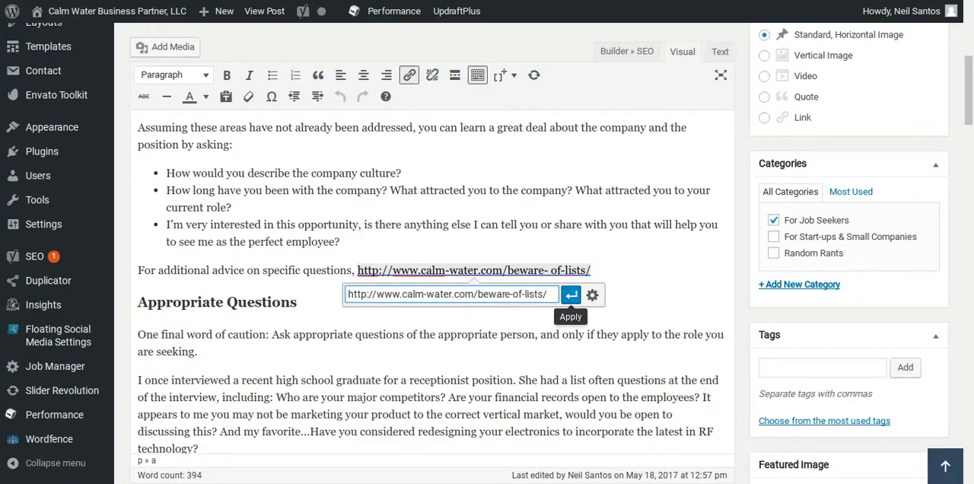
pyautogui.click(571, 294)
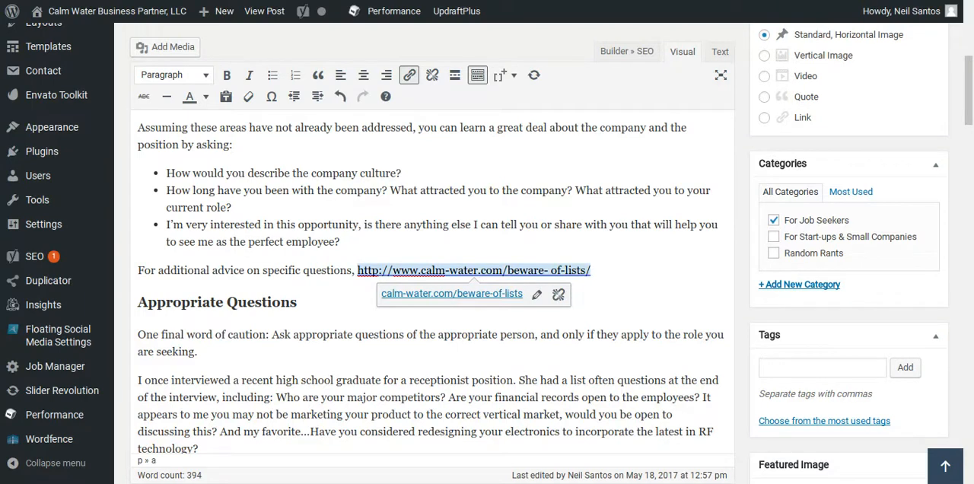
pyautogui.click(599, 305)
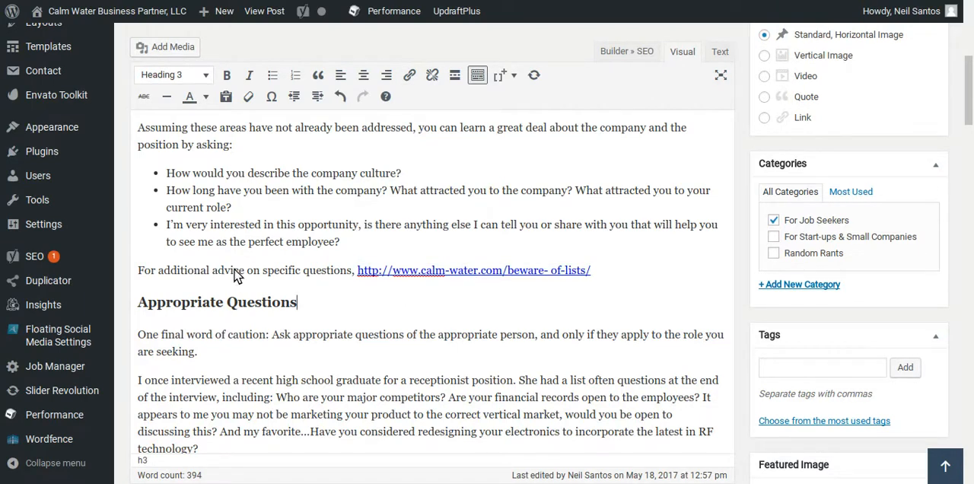
# Replace the linked web address after "For additional advice on specific questions," with the text "check out our other post Beware of Lists".
pyautogui.click(577, 273)
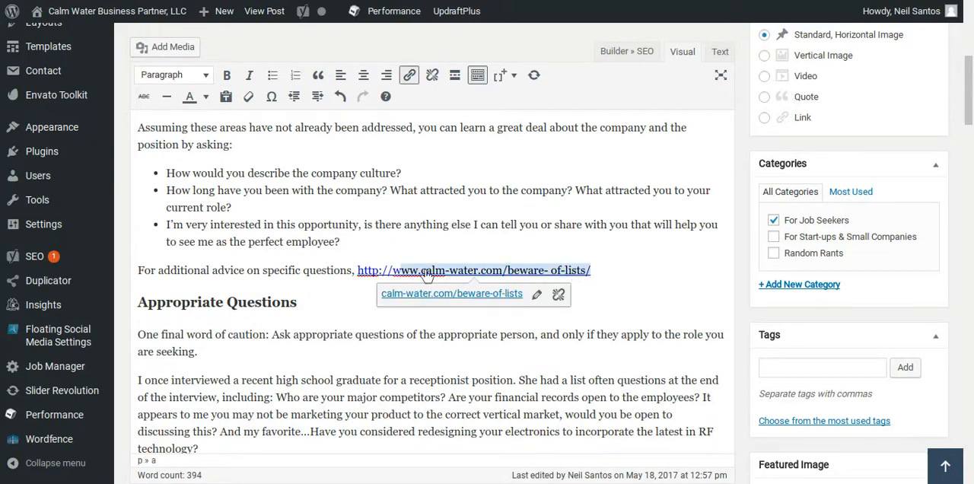
pyautogui.press('BackSpace')
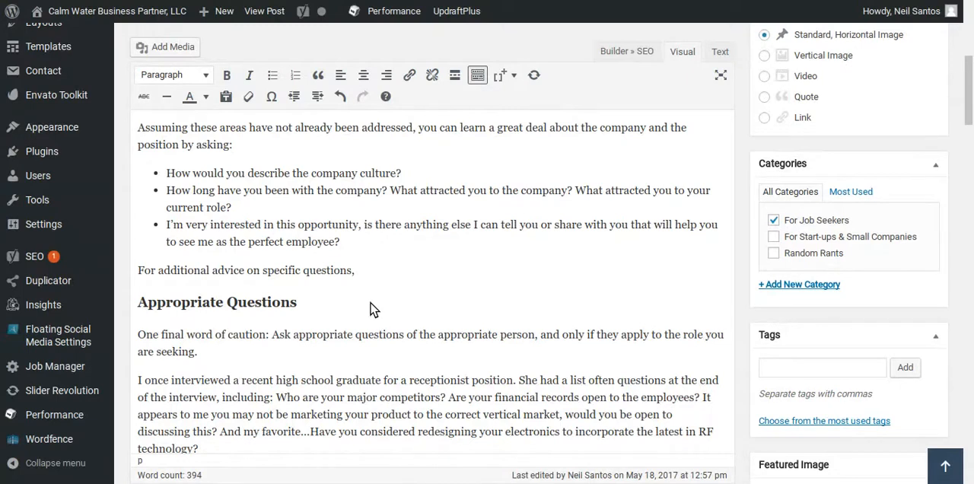
pyautogui.write('please check')
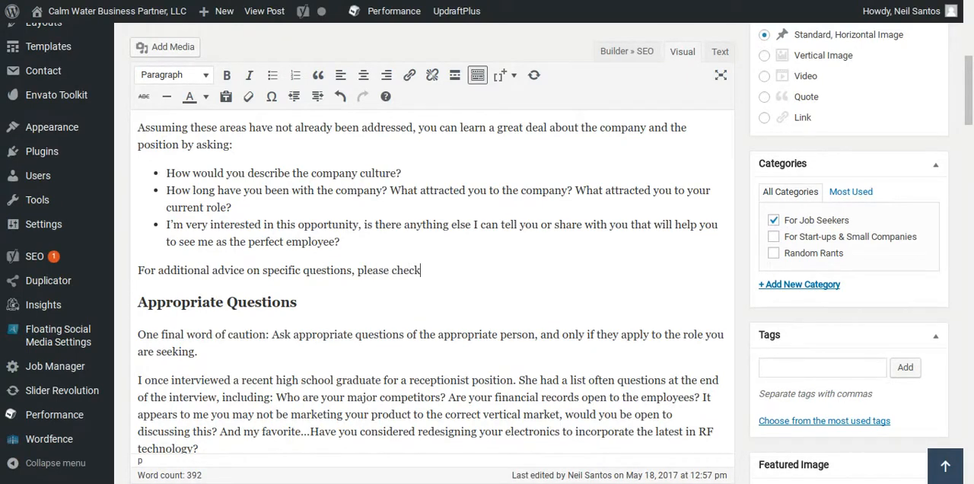
pyautogui.press('BackSpace')
pyautogui.press('BackSpace')
pyautogui.press('BackSpace')
pyautogui.press('BackSpace')
pyautogui.press('BackSpace')
pyautogui.press('BackSpace')
pyautogui.press('BackSpace')
pyautogui.press('BackSpace')
pyautogui.press('BackSpace')
pyautogui.press('BackSpace')
pyautogui.press('BackSpace')
pyautogui.press('BackSpace')
pyautogui.press('BackSpace')
pyautogui.press('BackSpace')
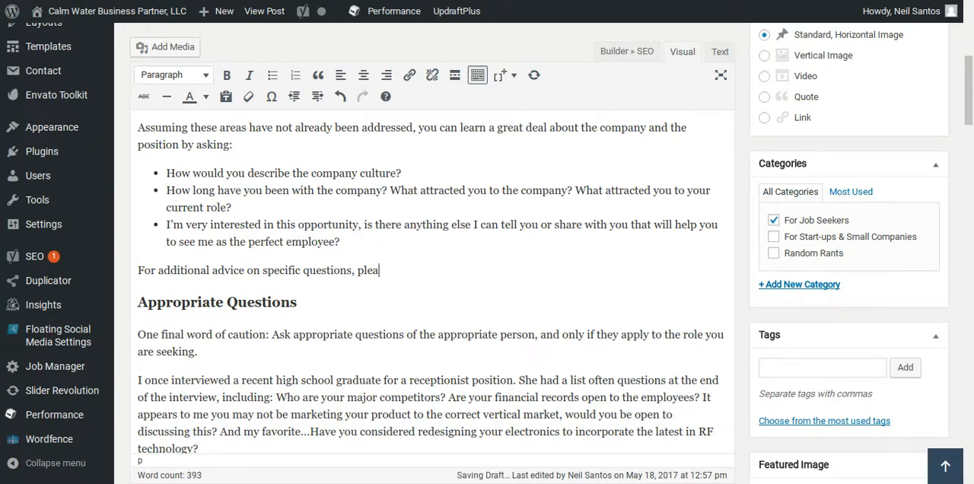
pyautogui.write('check out our other post')
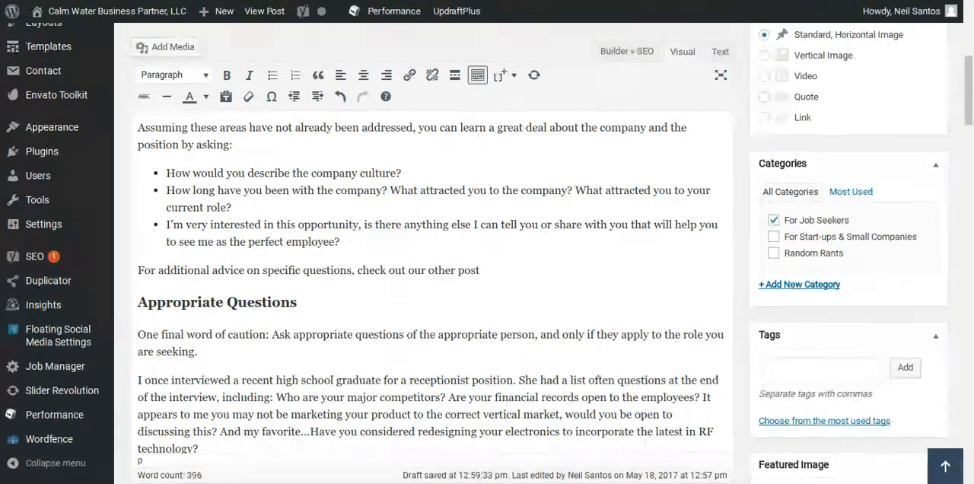
pyautogui.write('Beware of List')
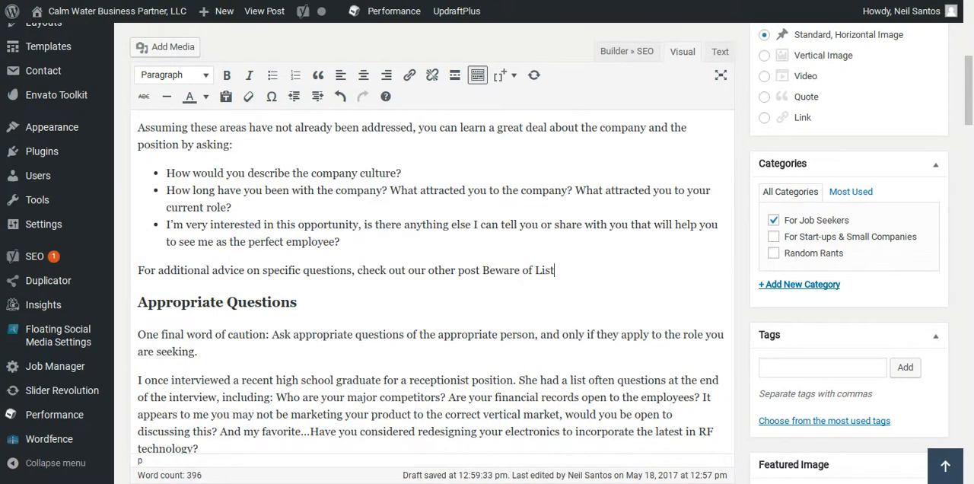
# Link the words "Beware of Lists" to the existing post of that name, found by searching for "beware".
pyautogui.doubleClick(501, 279)
pyautogui.moveTo(501, 278); pyautogui.dragTo(560, 274)
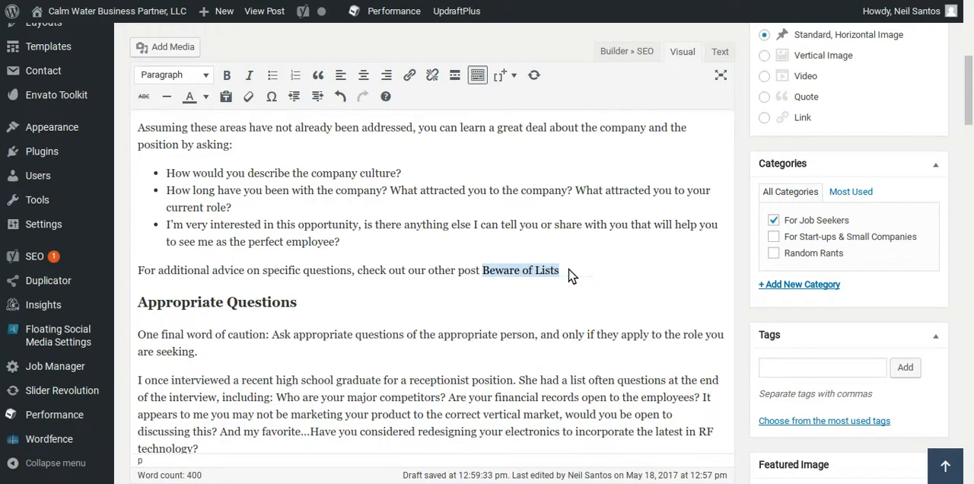
pyautogui.click(409, 75)
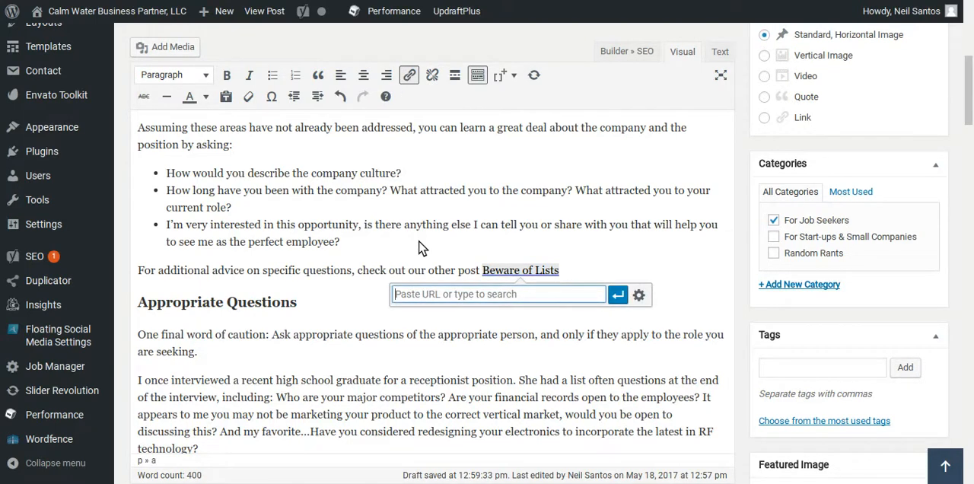
pyautogui.write('beware')
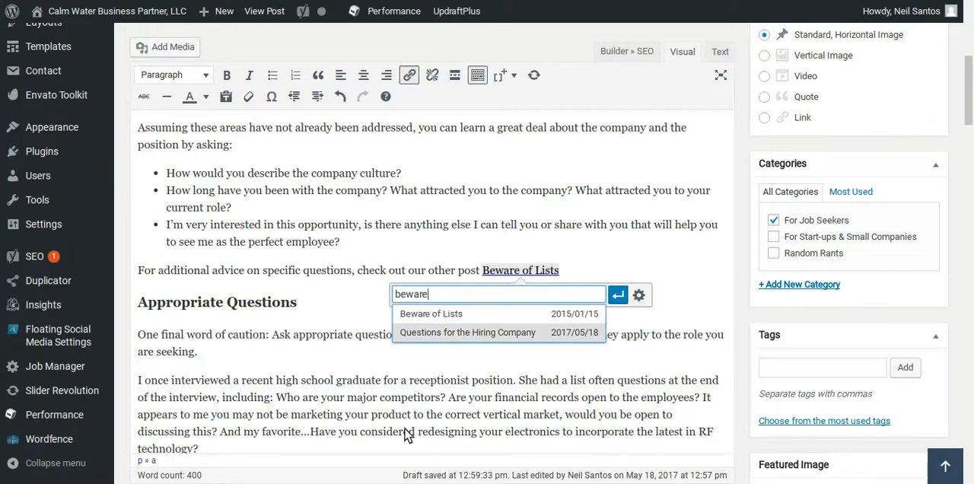
pyautogui.click(432, 314)
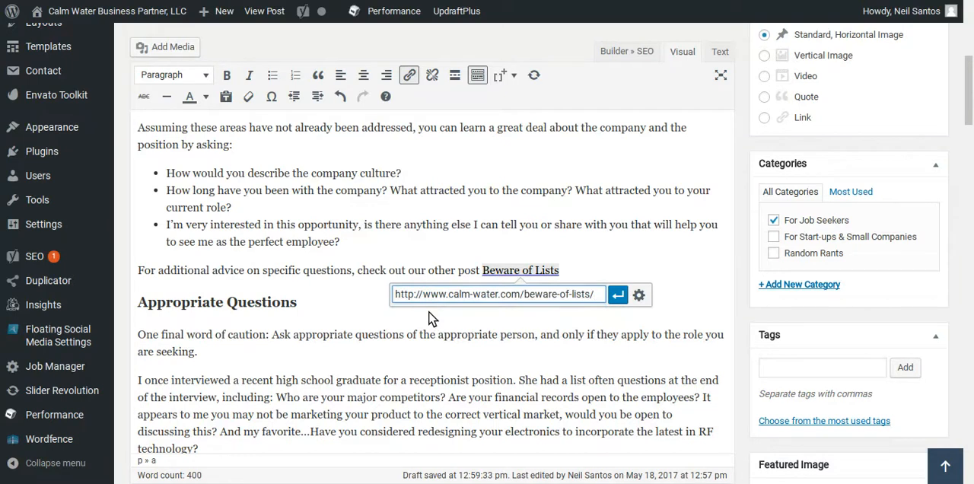
pyautogui.click(619, 295)
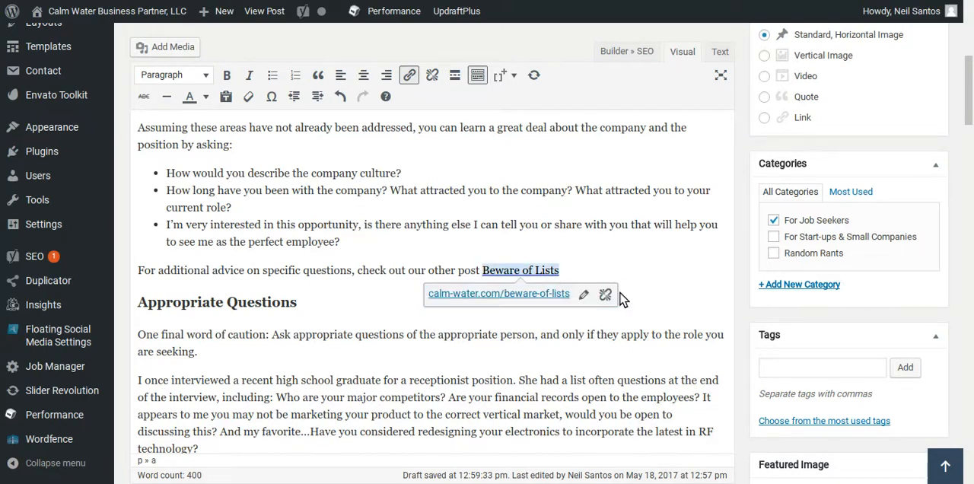
pyautogui.click(618, 256)
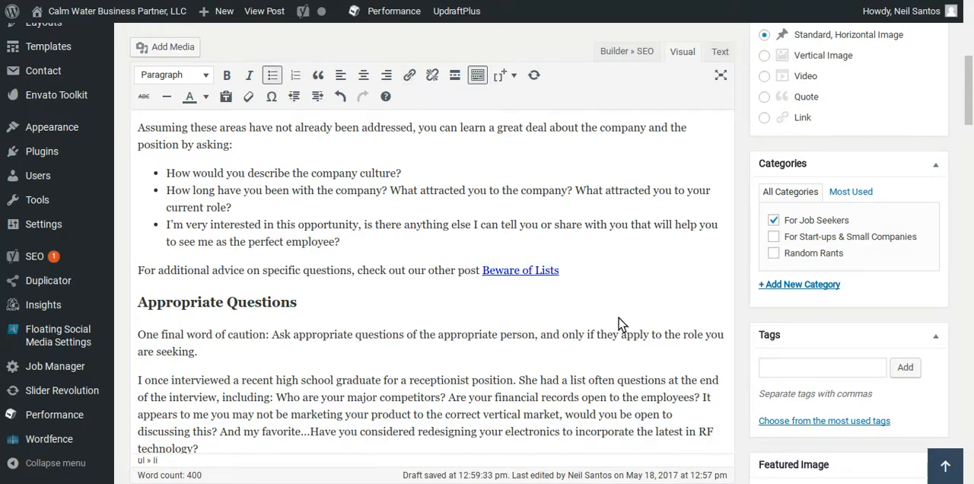
# Review the edited article text and update the published post.
pyautogui.scroll(1, 622, 321)
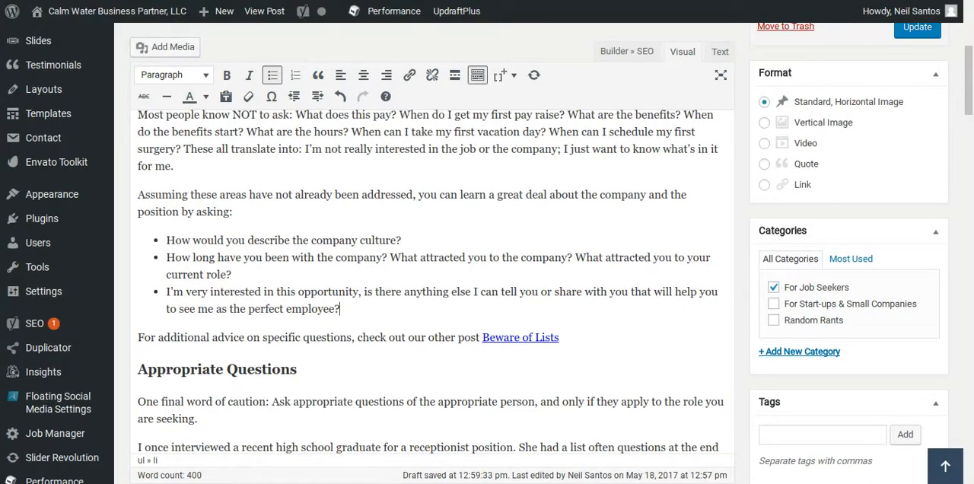
pyautogui.scroll(-3, 622, 322)
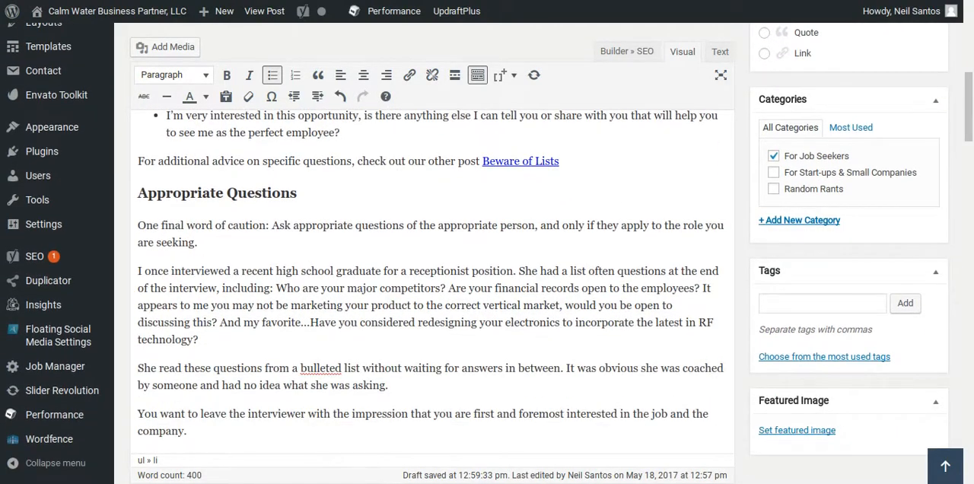
pyautogui.scroll(10, 621, 320)
pyautogui.click(912, 334)
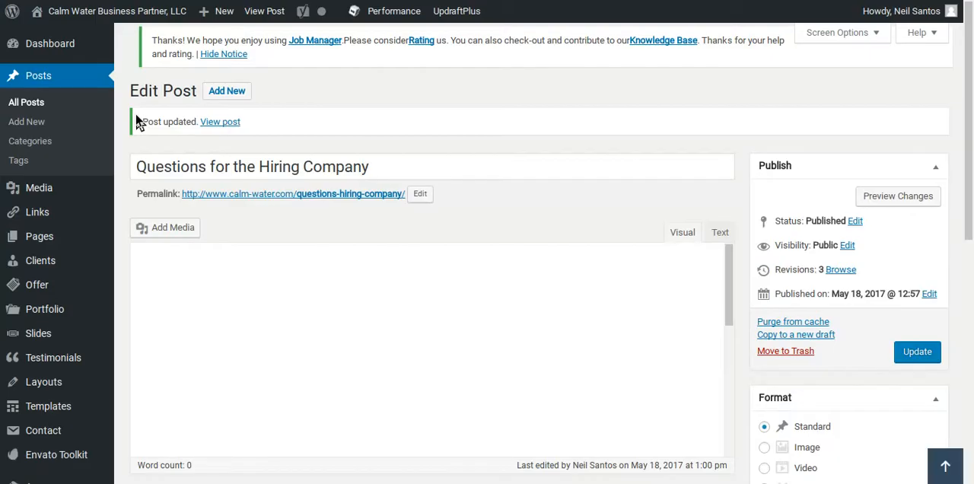
# Copy the post title "Questions for the Hiring Company" and set it as the Yoast SEO focus keyword.
pyautogui.moveTo(370, 167); pyautogui.dragTo(115, 174)
pyautogui.hotkey('ctrl', 'c')
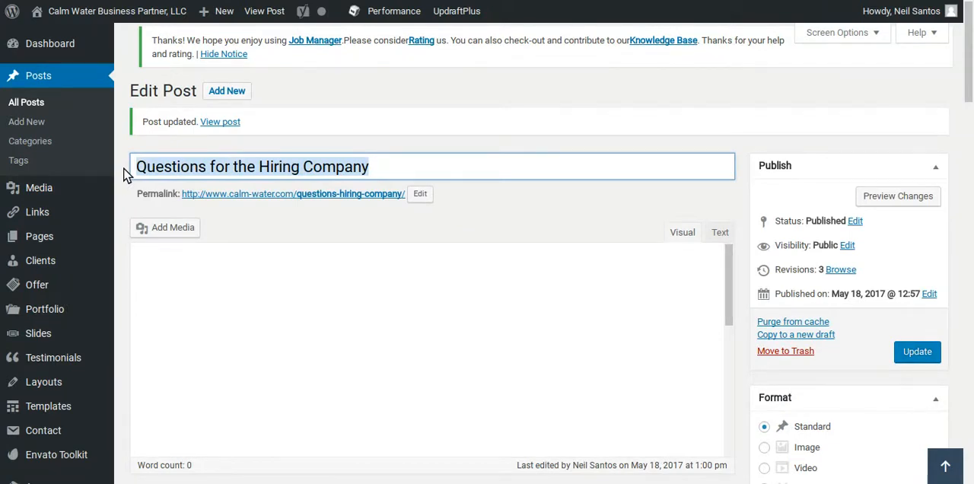
pyautogui.moveTo(107, 340)
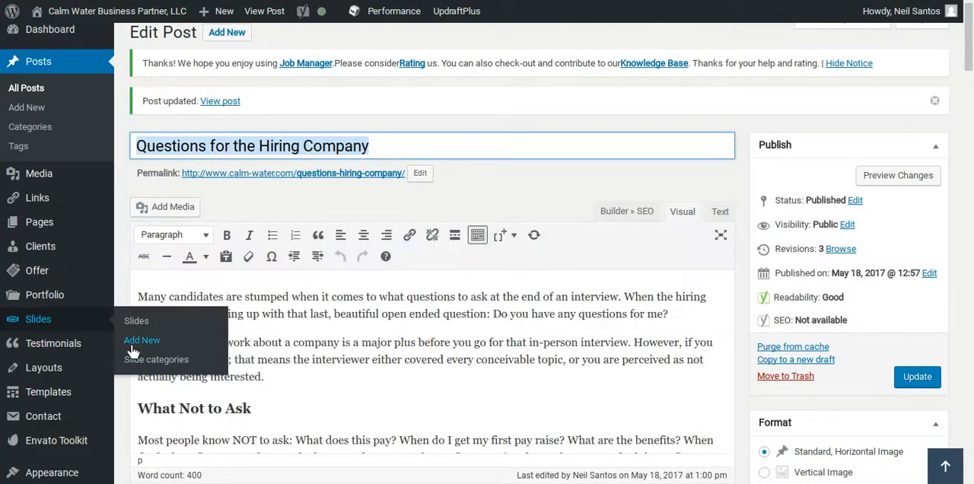
pyautogui.scroll(-8, 133, 352)
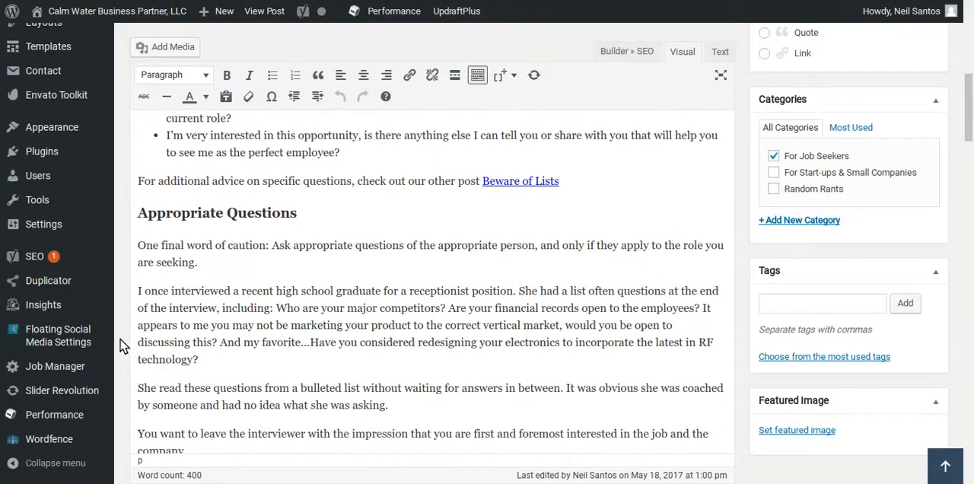
pyautogui.scroll(-6, 122, 344)
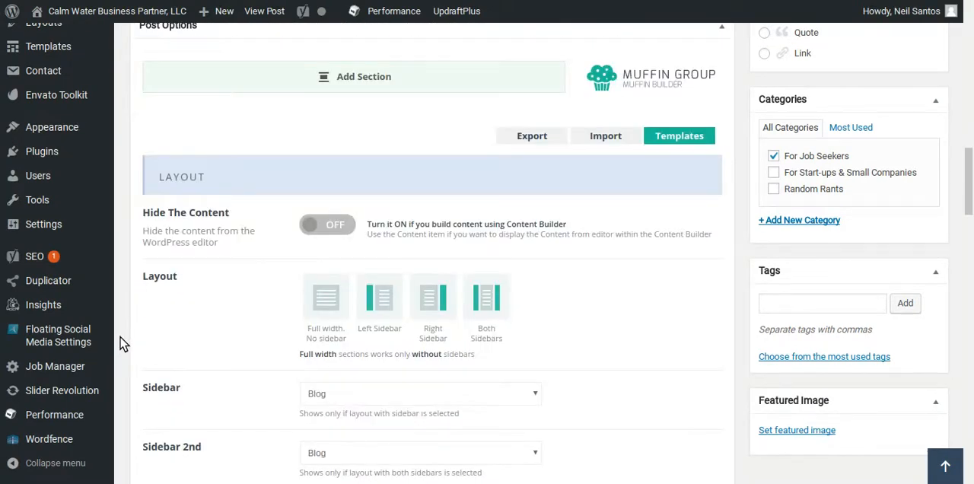
pyautogui.scroll(-2, 128, 327)
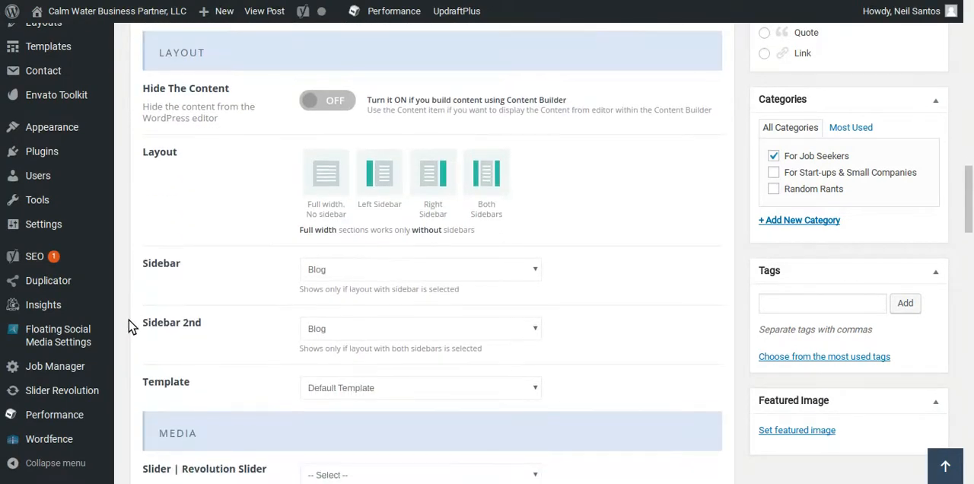
pyautogui.scroll(-8, 128, 326)
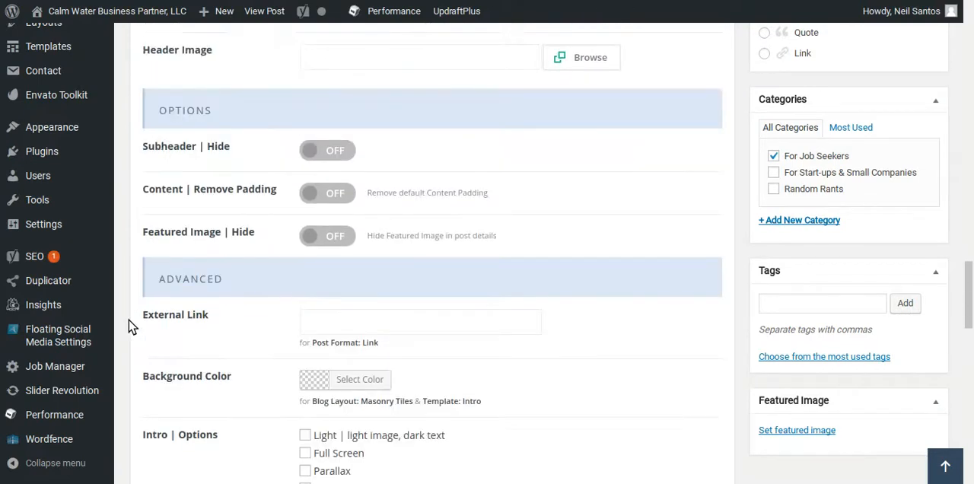
pyautogui.scroll(-11, 128, 326)
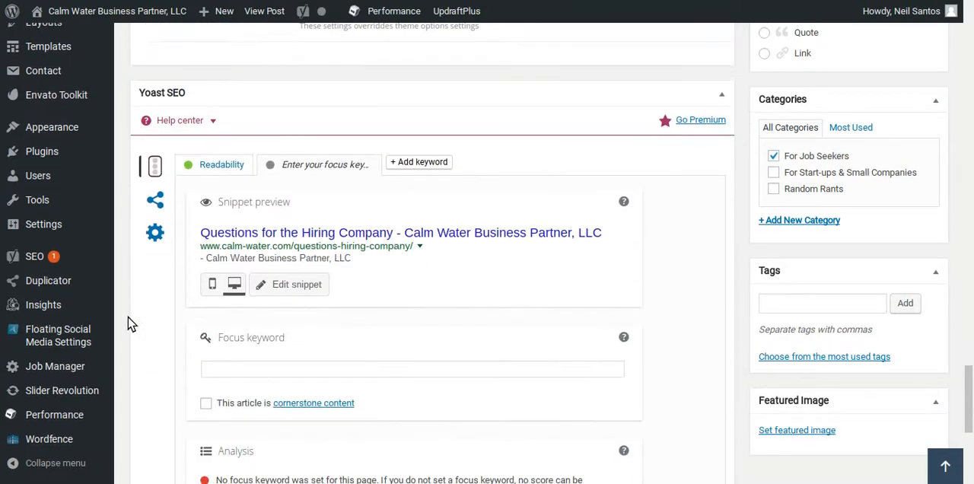
pyautogui.scroll(-1, 128, 324)
pyautogui.scroll(1, 128, 324)
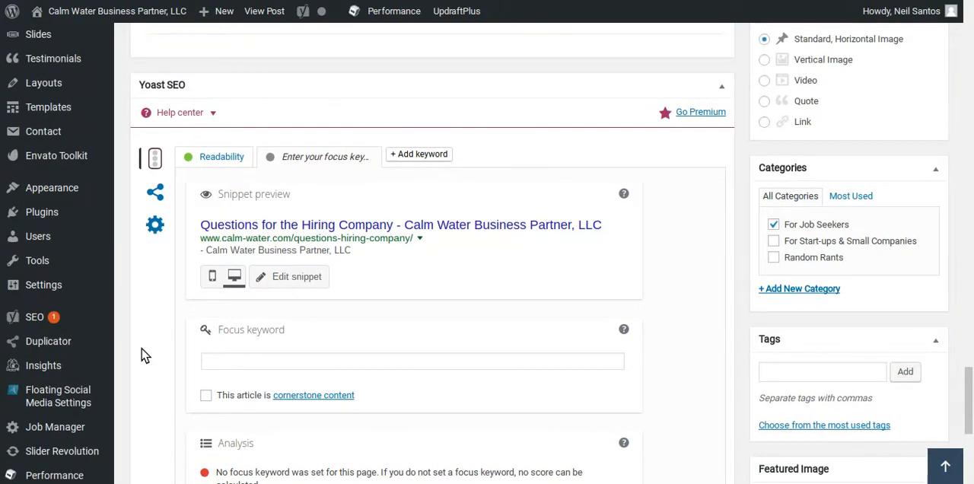
pyautogui.scroll(-1, 141, 355)
pyautogui.click(296, 282)
pyautogui.hotkey('ctrl', 'v')
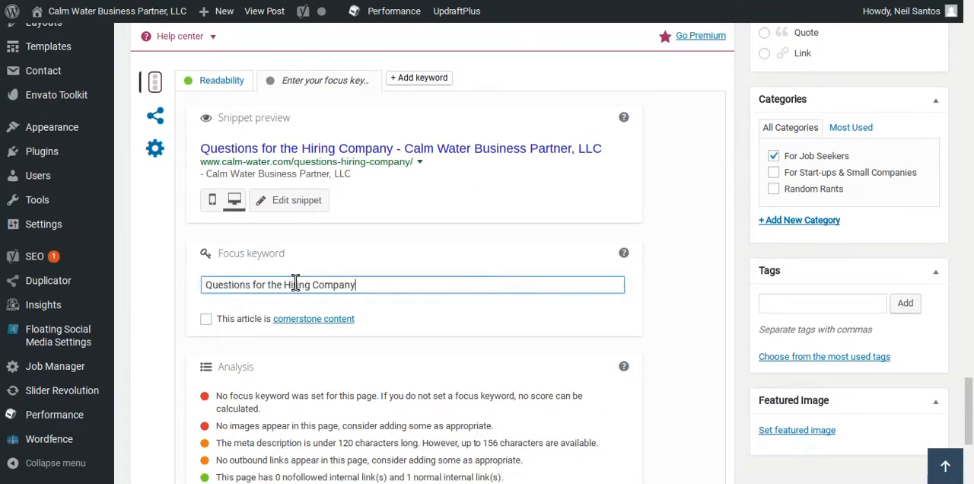
pyautogui.click(137, 295)
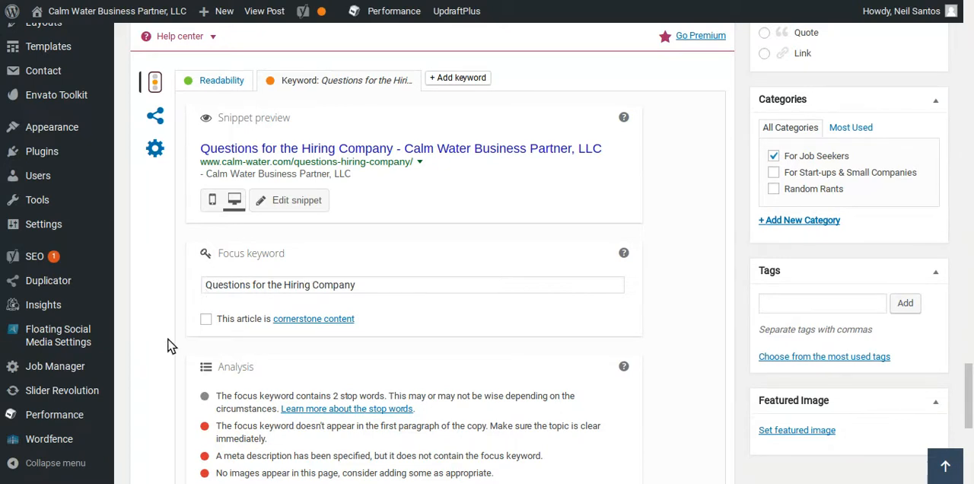
# Review the SEO analysis and insert "Questions for the Hiring Company" as a separate line above the article's first paragraph.
pyautogui.scroll(-1, 167, 349)
pyautogui.scroll(-2, 166, 350)
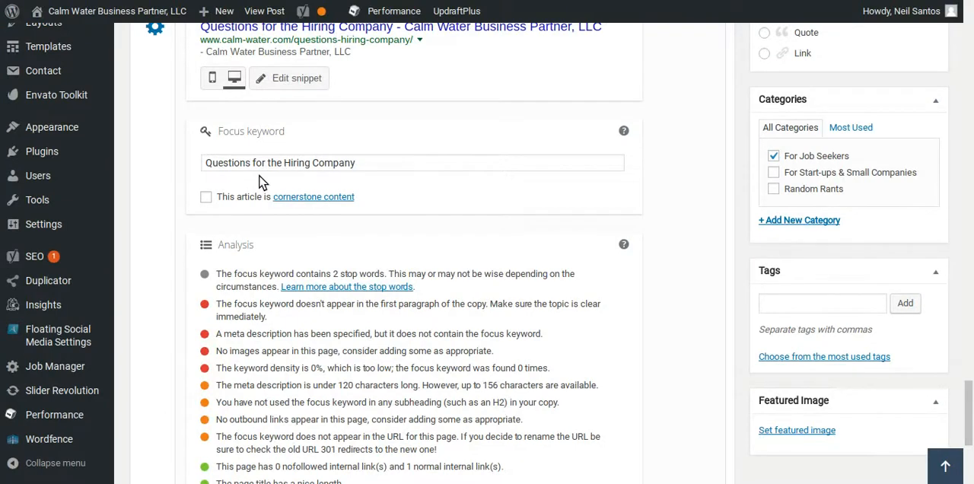
pyautogui.scroll(-1, 150, 275)
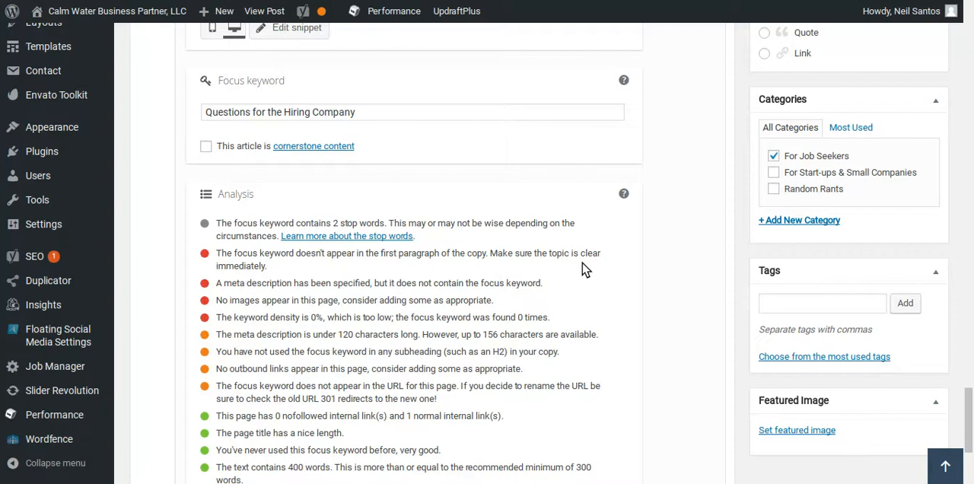
pyautogui.scroll(15, 682, 284)
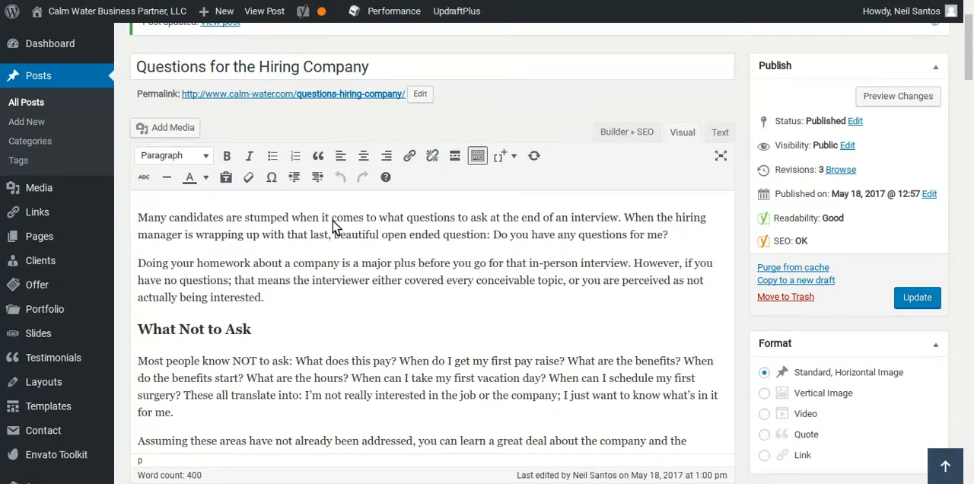
pyautogui.click(140, 218)
pyautogui.hotkey('ctrl', 'v')
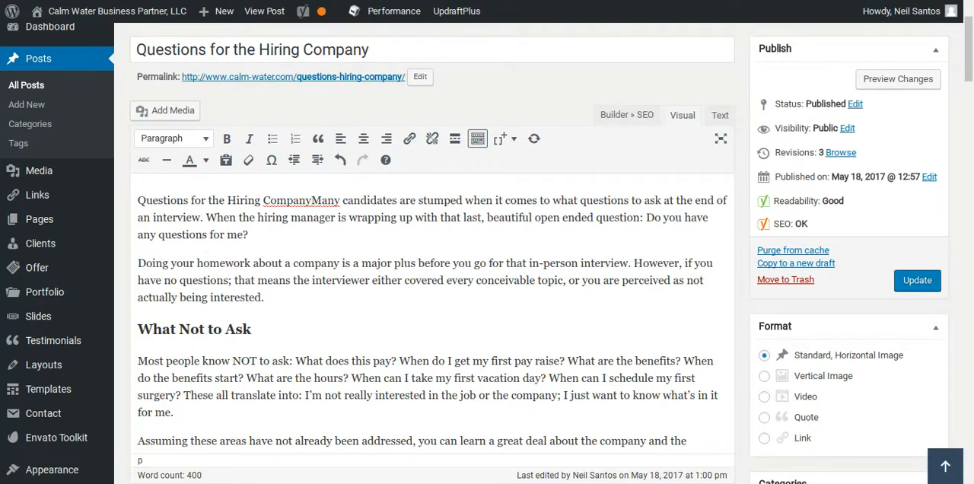
pyautogui.press('Return')
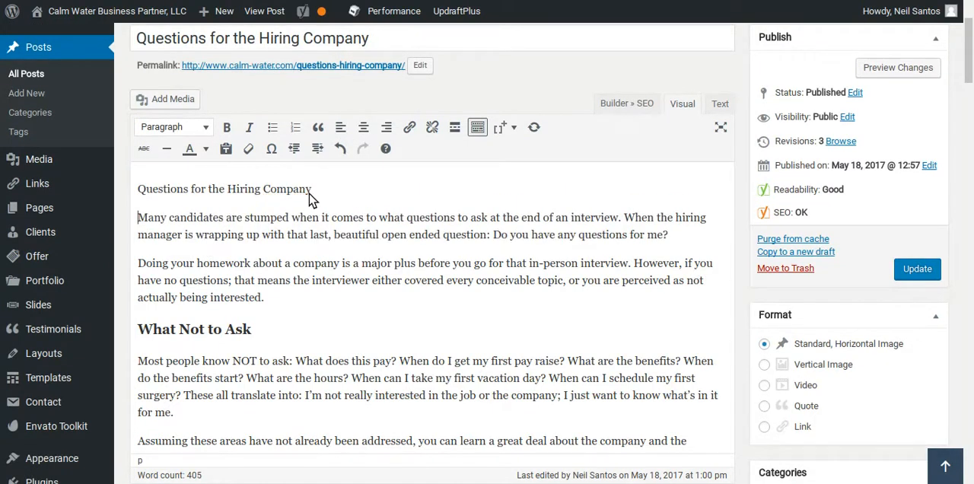
pyautogui.tripleClick(136, 191)
pyautogui.hotkey('ctrl', 'c')
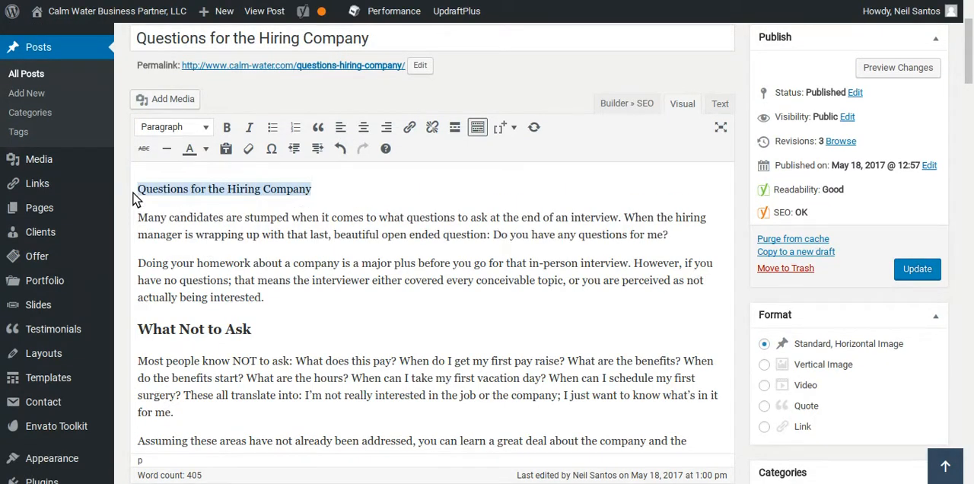
pyautogui.click(201, 130)
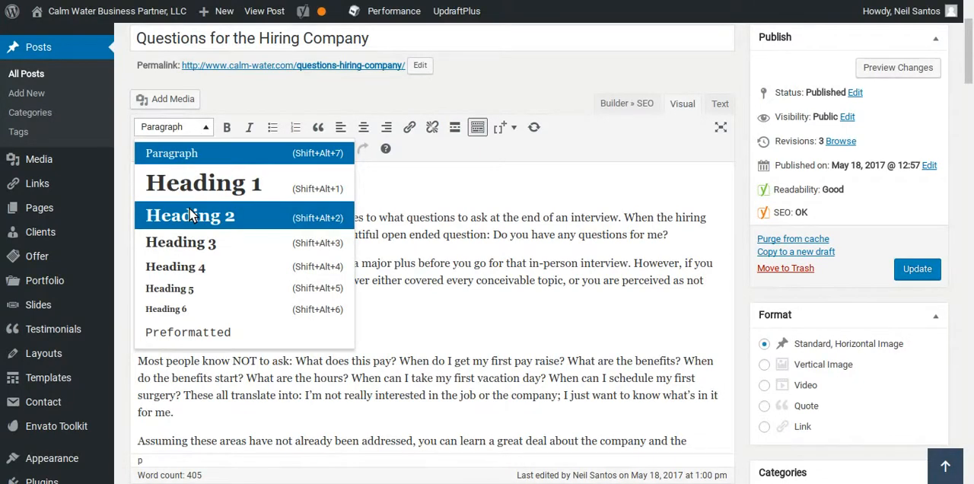
pyautogui.click(124, 135)
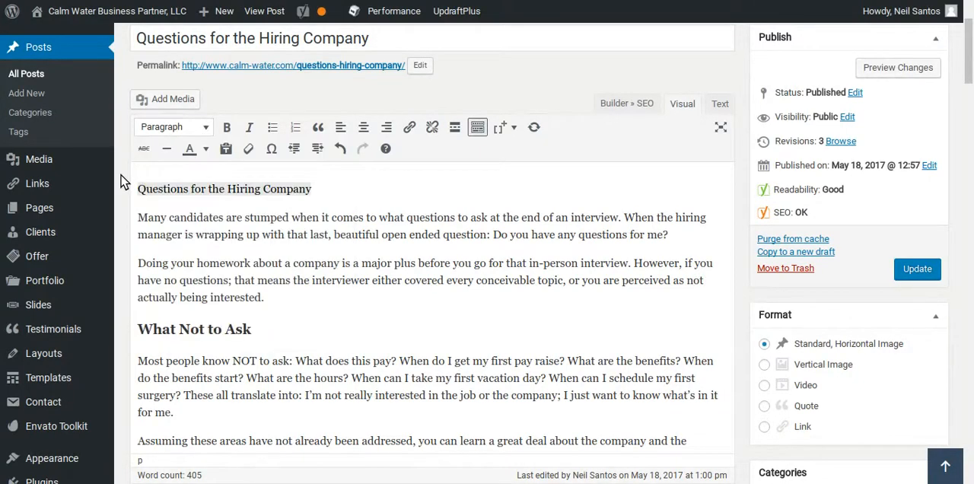
# Try to open the article's first paragraph with the words "Do you know what Questions for the Hiring Company".
pyautogui.click(140, 217)
pyautogui.write('Do you know ')
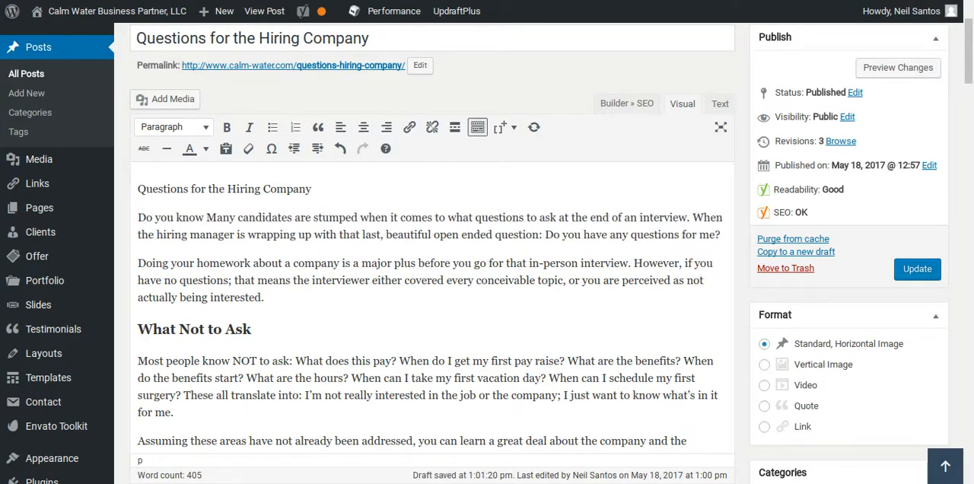
pyautogui.write('what')
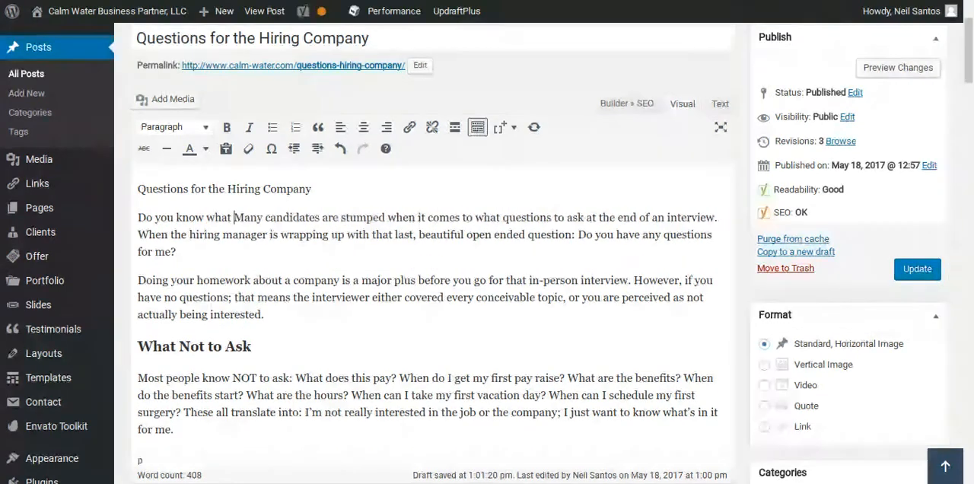
pyautogui.hotkey('ctrl', 'v')
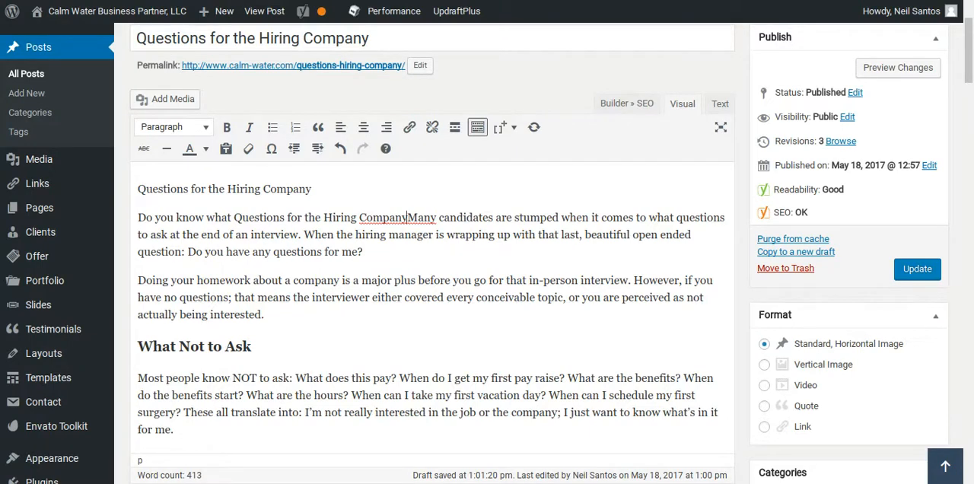
# Undo the pasted keyword phrase and delete "Do you know what" from the start of the first paragraph.
pyautogui.hotkey('ctrl', 'z')
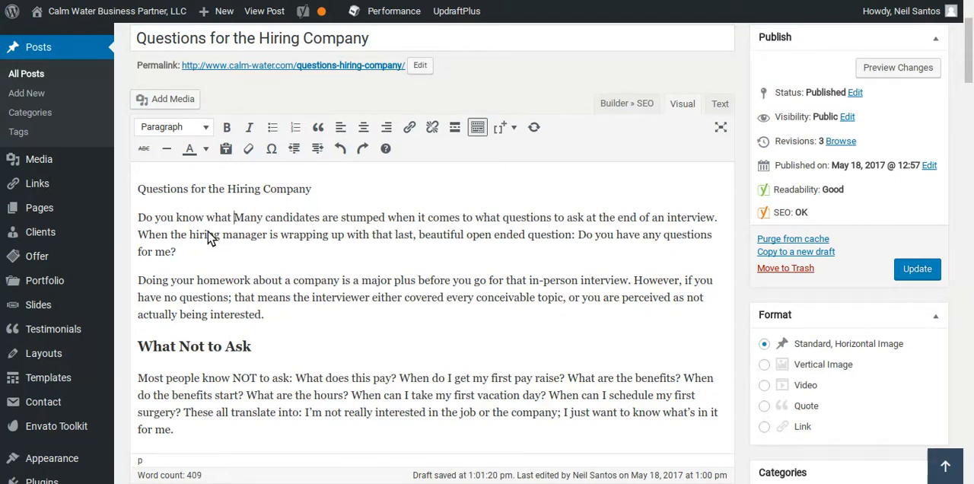
pyautogui.hotkey('shift', 'Home')
pyautogui.press('BackSpace')
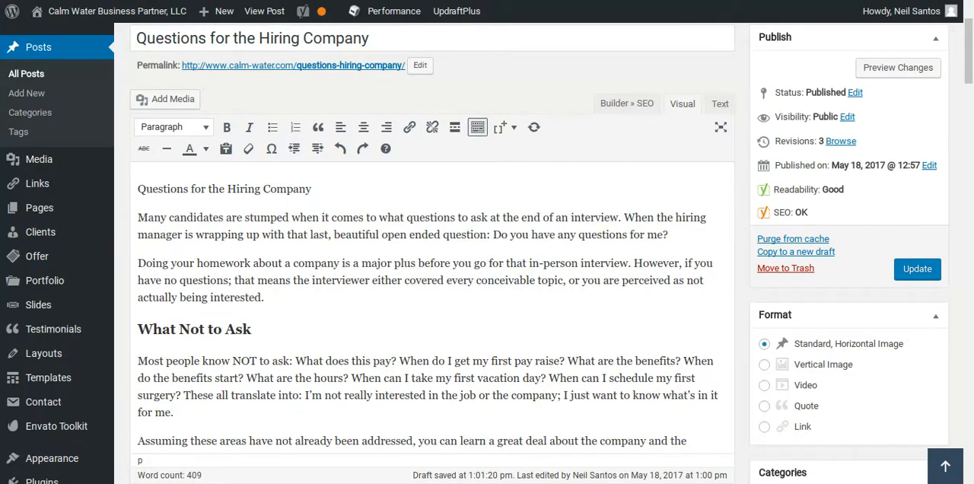
# Examine the Yoast SEO analysis of the post for the focus keyword "Questions for the Hiring Company".
pyautogui.scroll(-5, 217, 326)
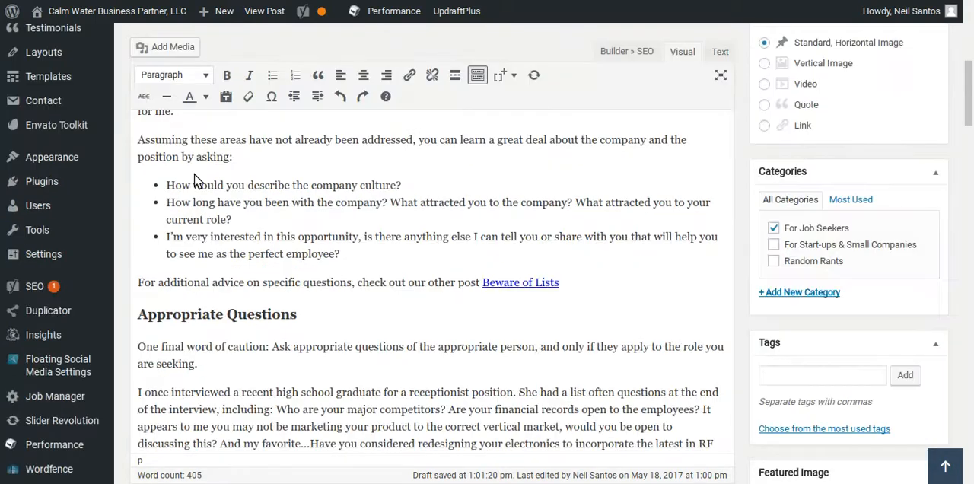
pyautogui.scroll(-20, 149, 369)
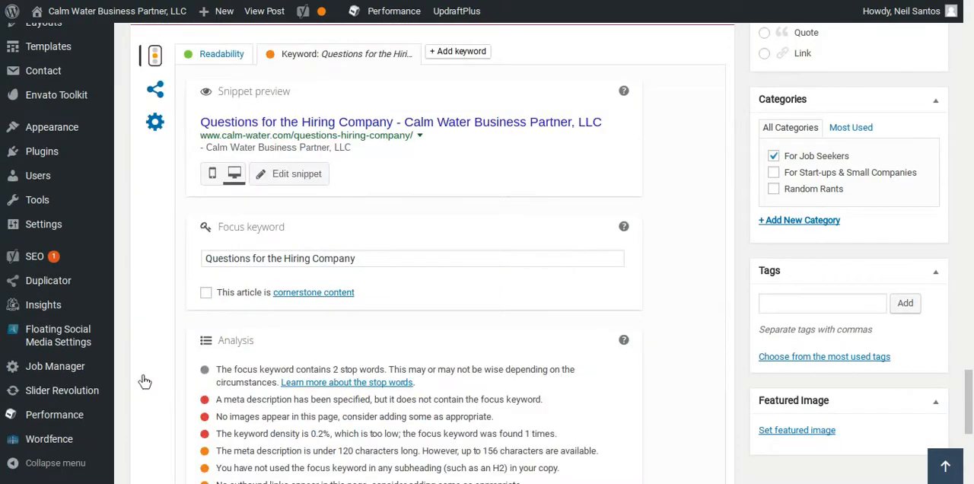
pyautogui.scroll(-3, 147, 382)
pyautogui.scroll(1, 144, 385)
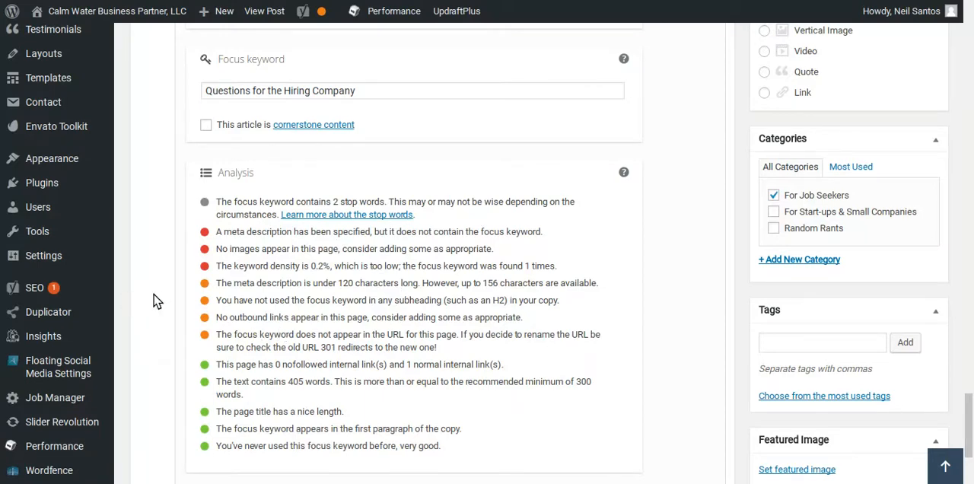
pyautogui.scroll(1, 149, 303)
pyautogui.scroll(15, 149, 303)
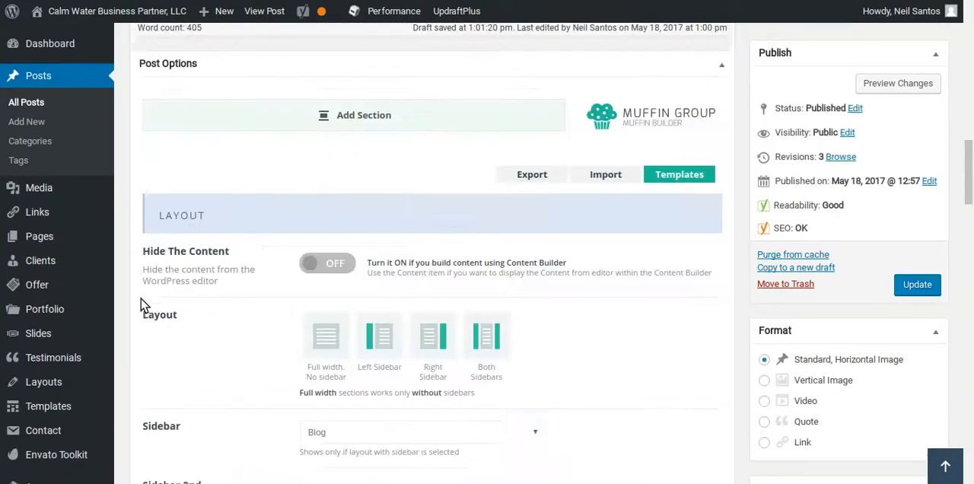
pyautogui.scroll(20, 139, 302)
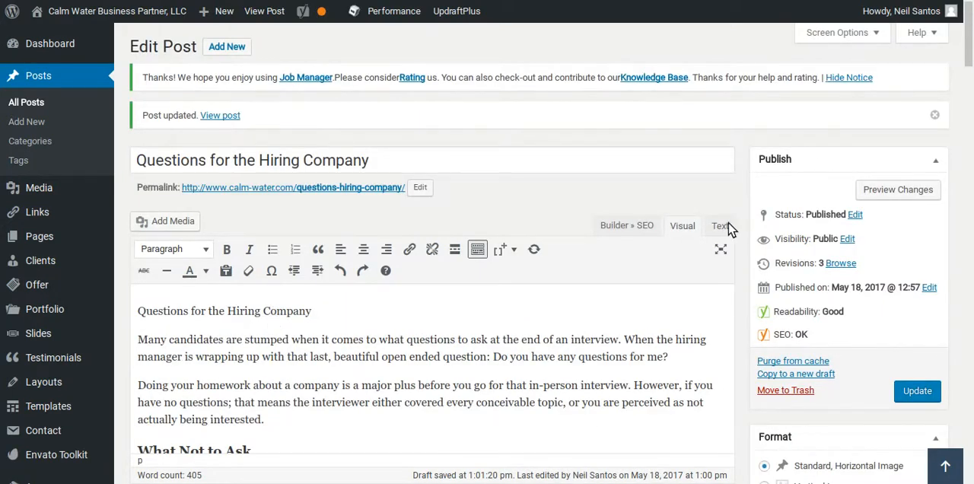
# Show the article as HTML source and copy its entire content.
pyautogui.click(720, 226)
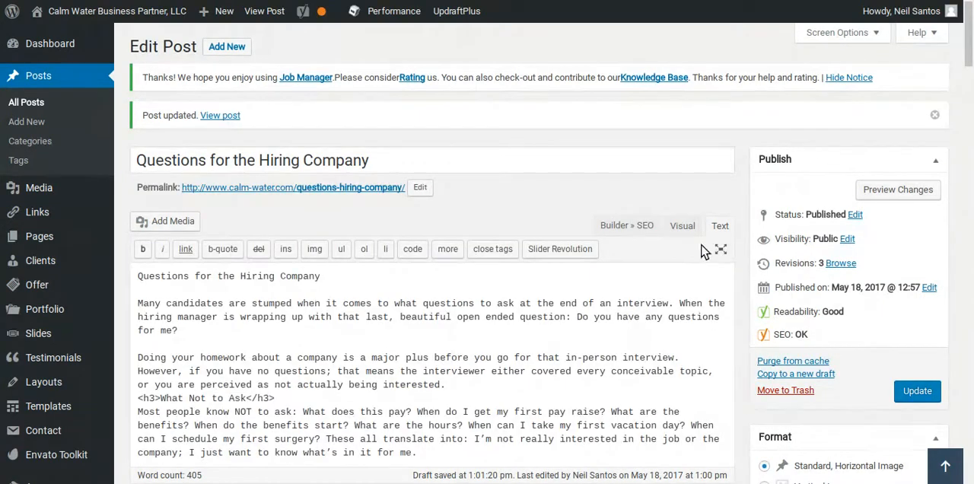
pyautogui.click(336, 277)
pyautogui.hotkey('ctrl', 'a')
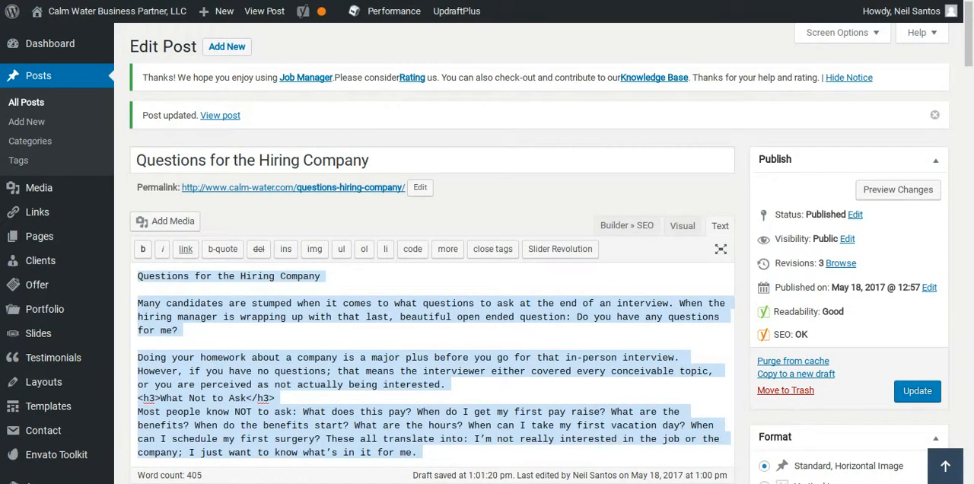
# Add a Muffin Builder section containing a wrap, and insert a Column item into it.
pyautogui.scroll(-5, 326, 299)
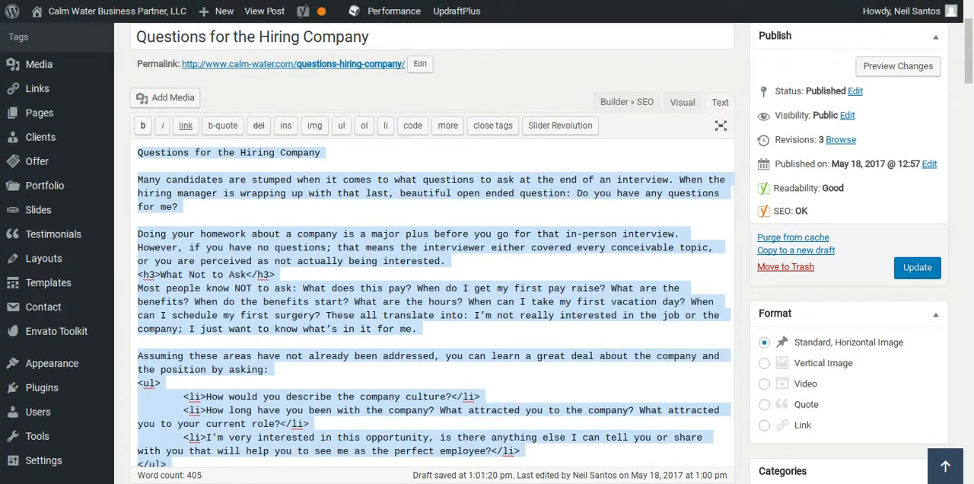
pyautogui.scroll(-10, 533, 373)
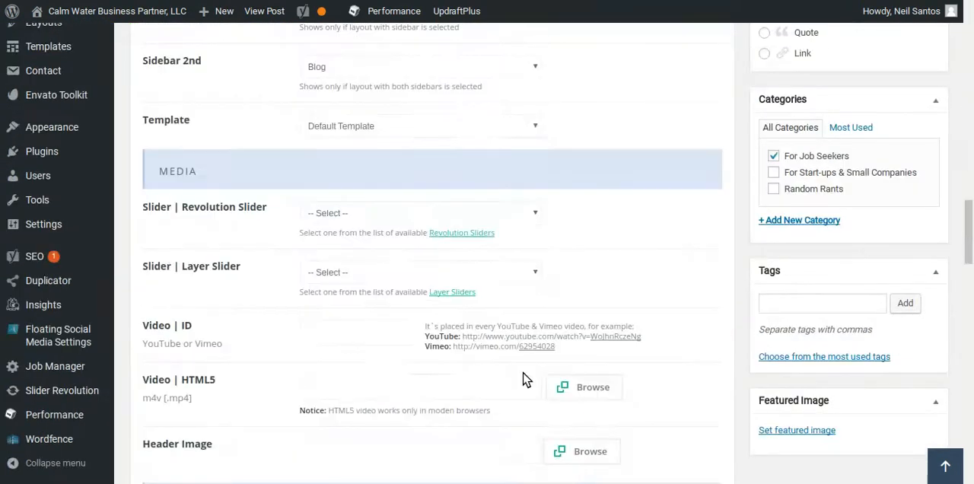
pyautogui.scroll(2, 522, 378)
pyautogui.scroll(6, 515, 373)
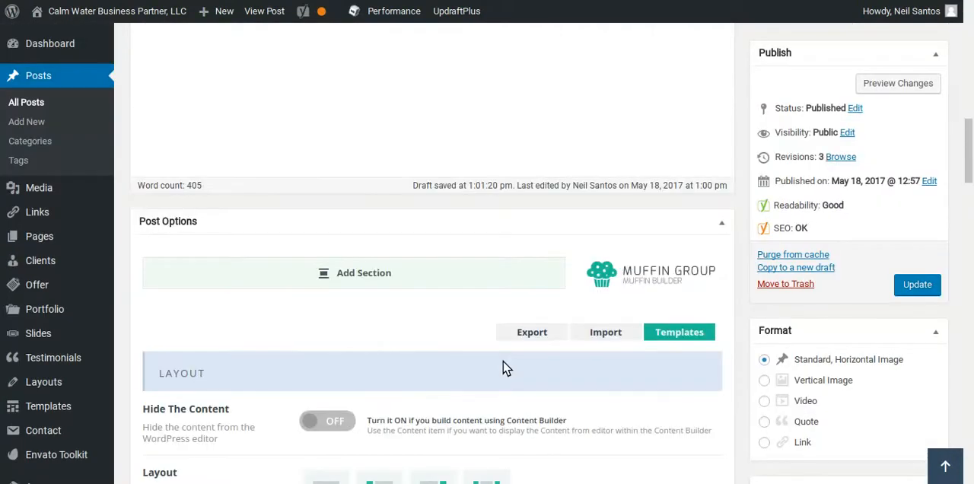
pyautogui.click(363, 276)
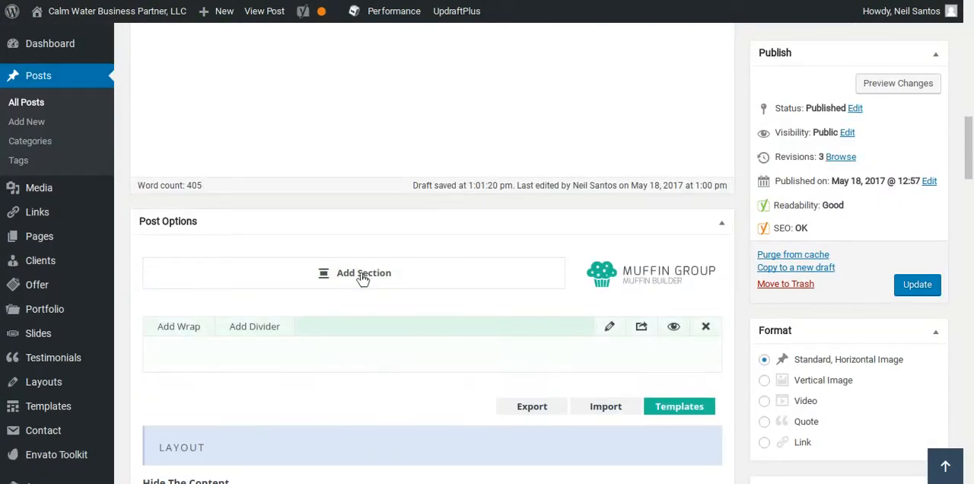
pyautogui.click(181, 328)
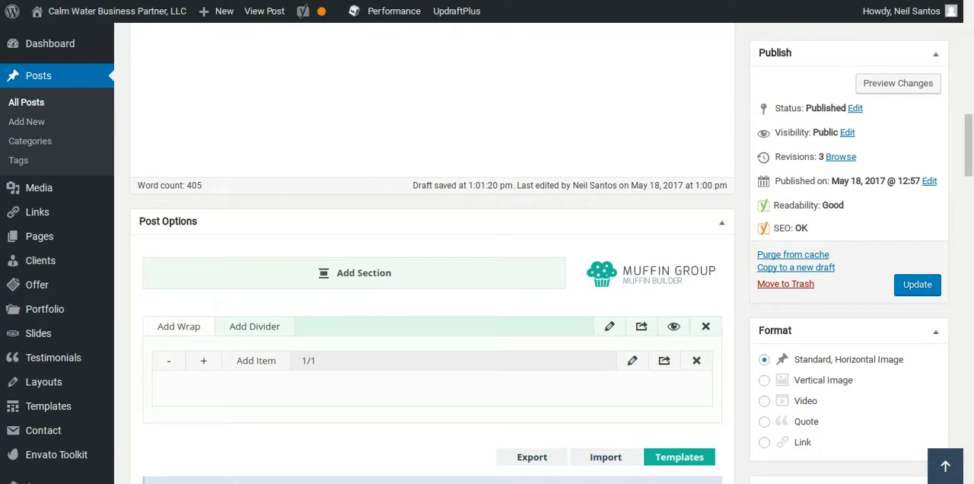
pyautogui.click(257, 362)
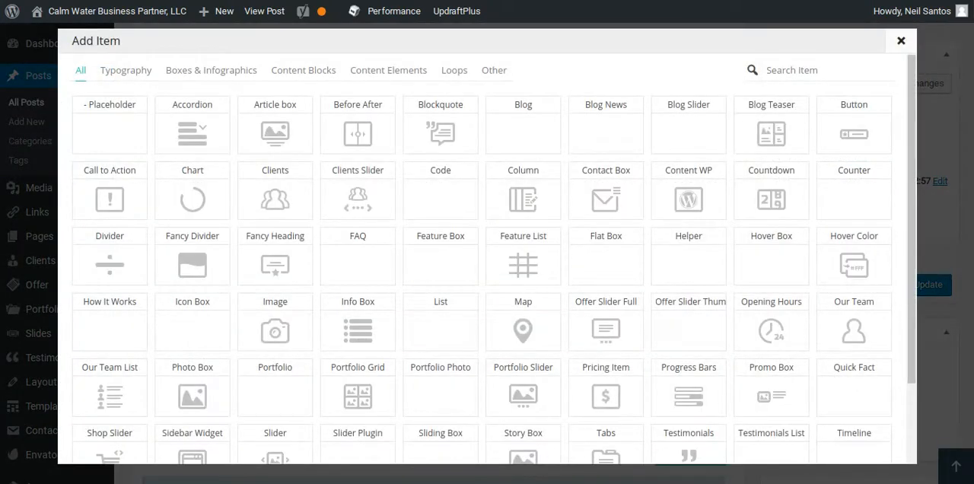
pyautogui.click(526, 201)
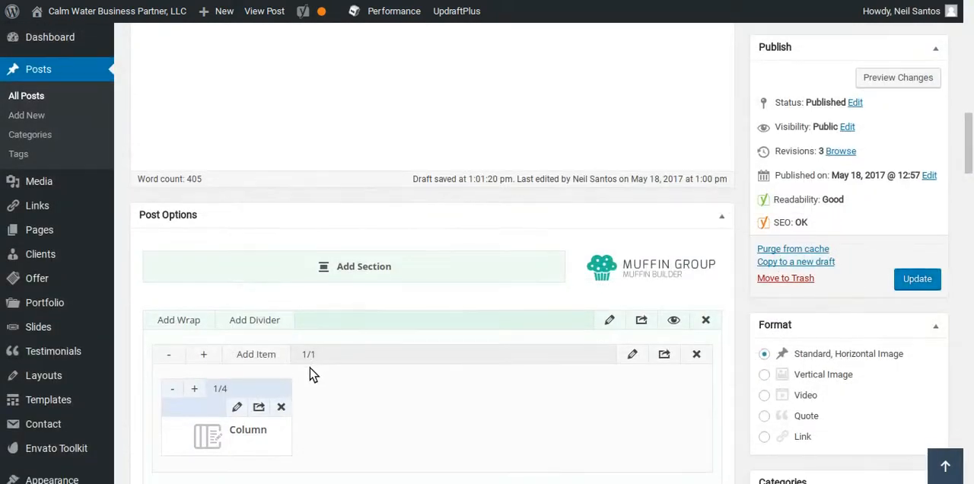
# Widen the Column item to the full 1/1 width of its wrap.
pyautogui.scroll(-3, 311, 365)
pyautogui.click(197, 276)
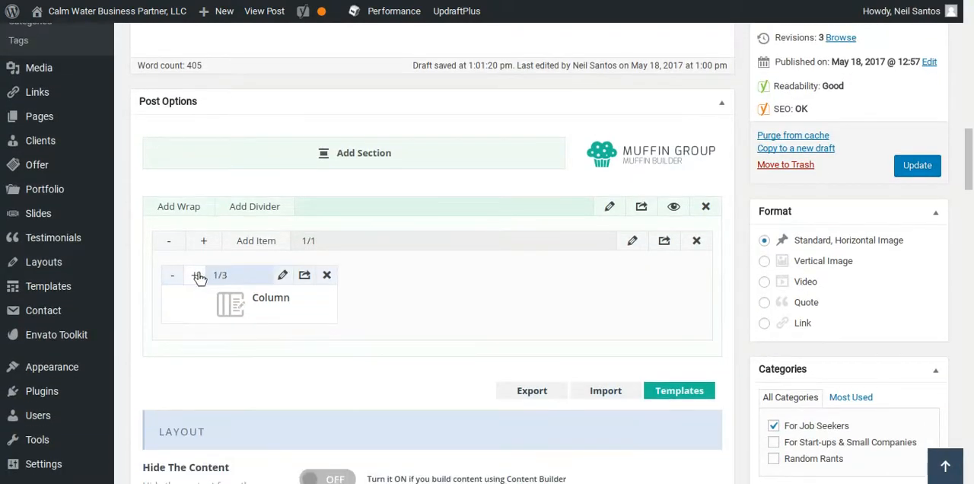
pyautogui.click(200, 277)
pyautogui.click(200, 277)
pyautogui.click(199, 277)
pyautogui.click(199, 277)
pyautogui.click(200, 277)
pyautogui.click(200, 277)
pyautogui.click(199, 277)
pyautogui.click(199, 277)
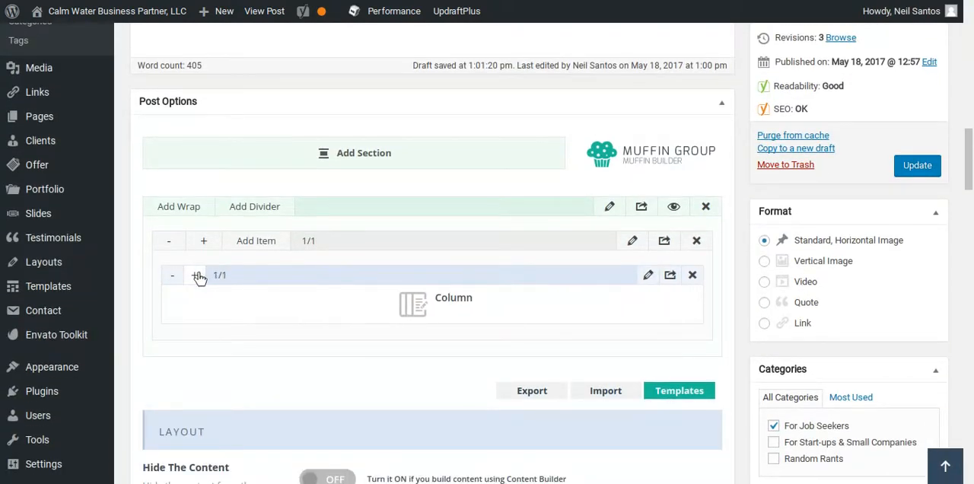
# Paste the copied article source into the Column item's content, save the item, and update the post.
pyautogui.click(647, 276)
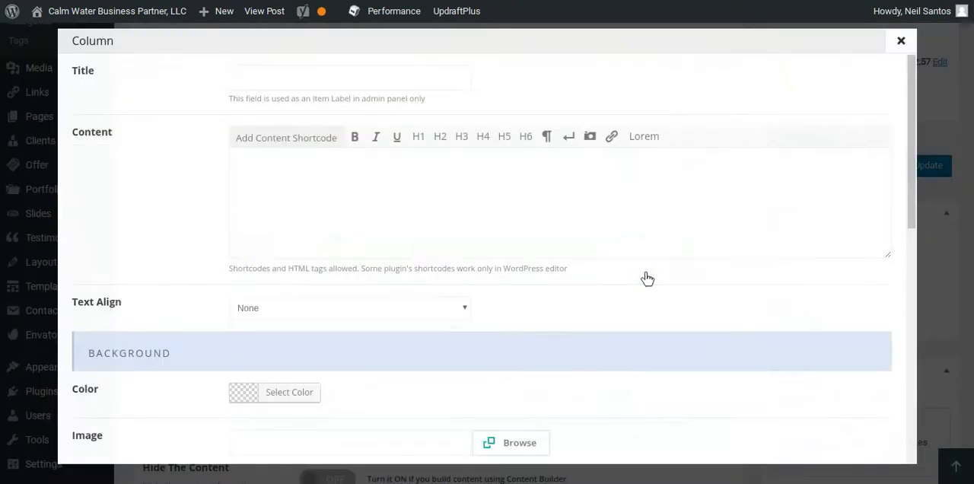
pyautogui.click(311, 172)
pyautogui.hotkey('ctrl', 'v')
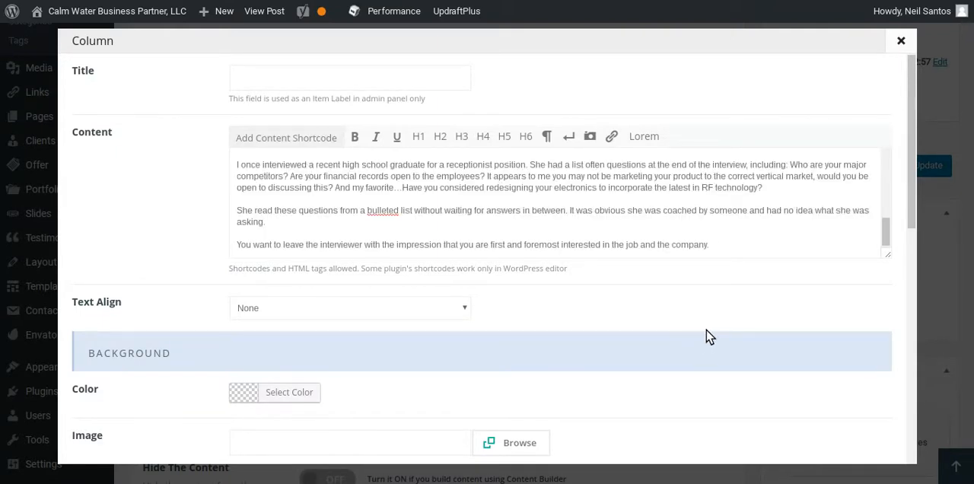
pyautogui.scroll(-3, 708, 336)
pyautogui.scroll(-3, 727, 338)
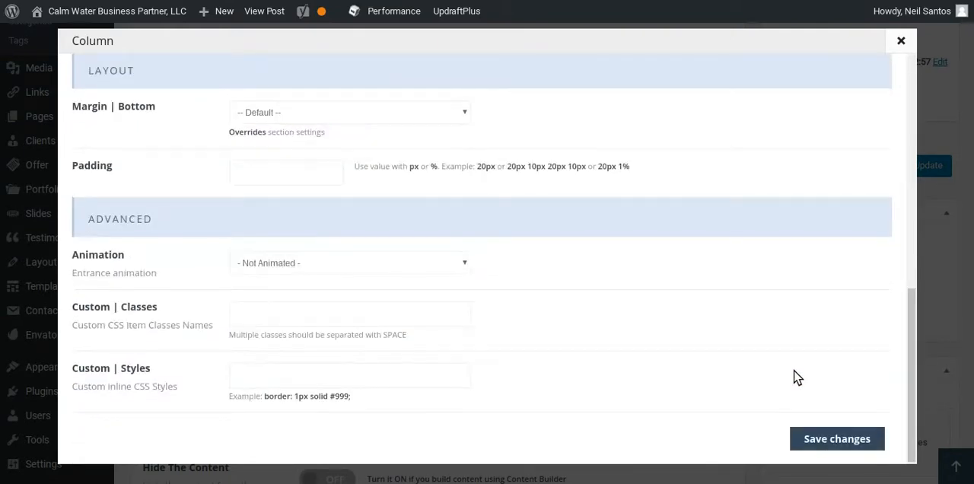
pyautogui.click(829, 445)
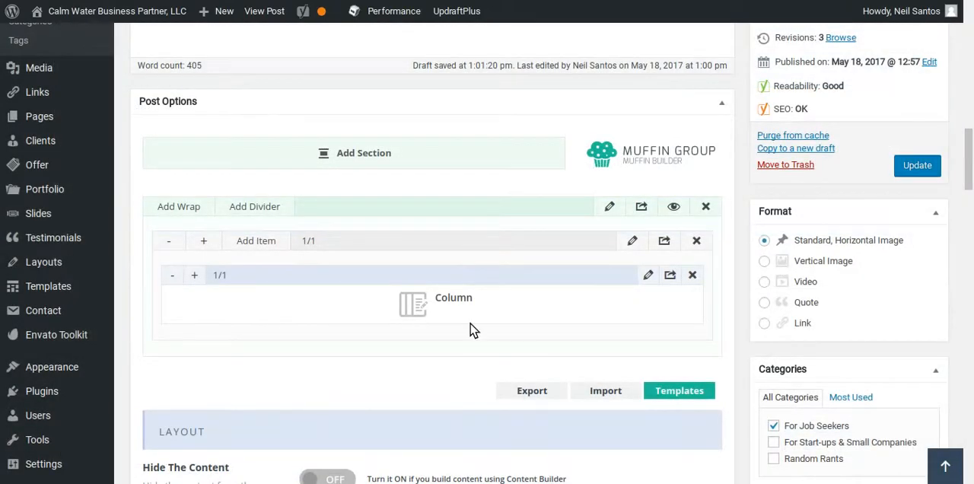
pyautogui.click(909, 168)
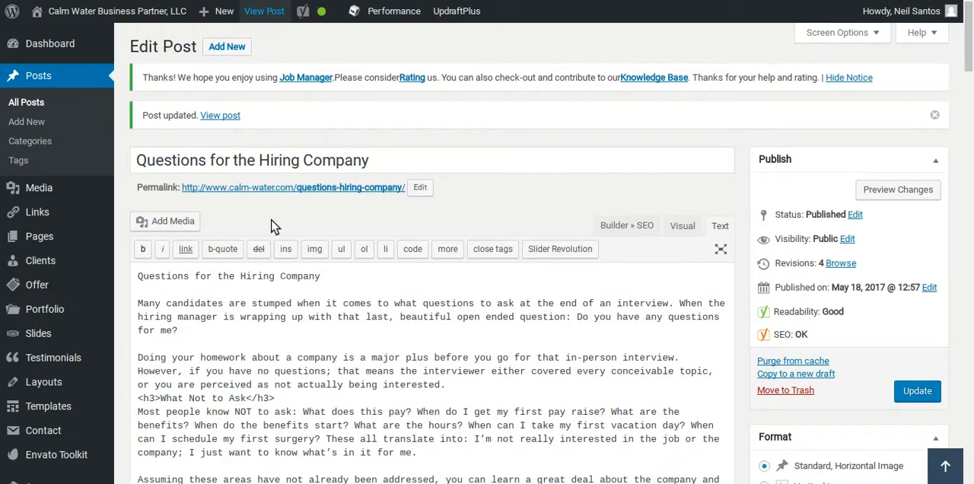
# Open the live post and examine how the builder column's text and the editor's text are displayed on the page.
pyautogui.click(238, 188)
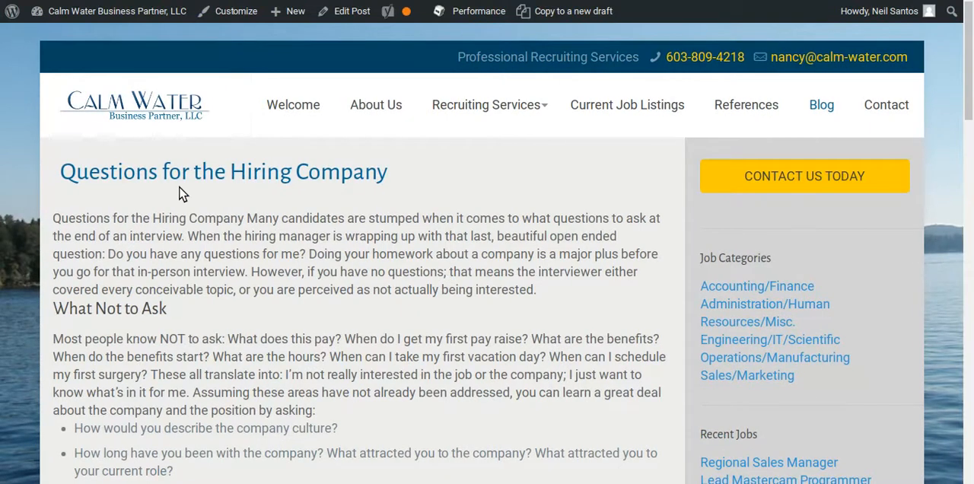
pyautogui.scroll(-1, 185, 280)
pyautogui.scroll(-2, 188, 286)
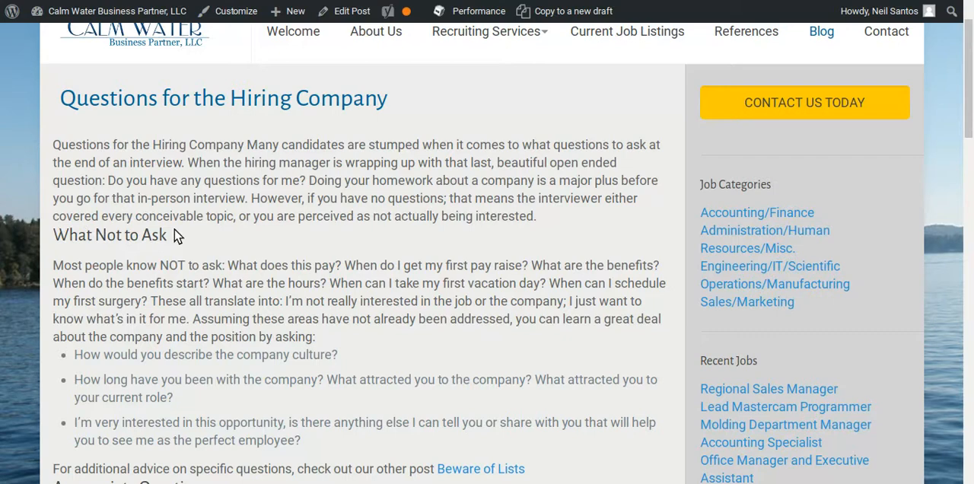
pyautogui.scroll(-1, 69, 272)
pyautogui.scroll(-4, 68, 278)
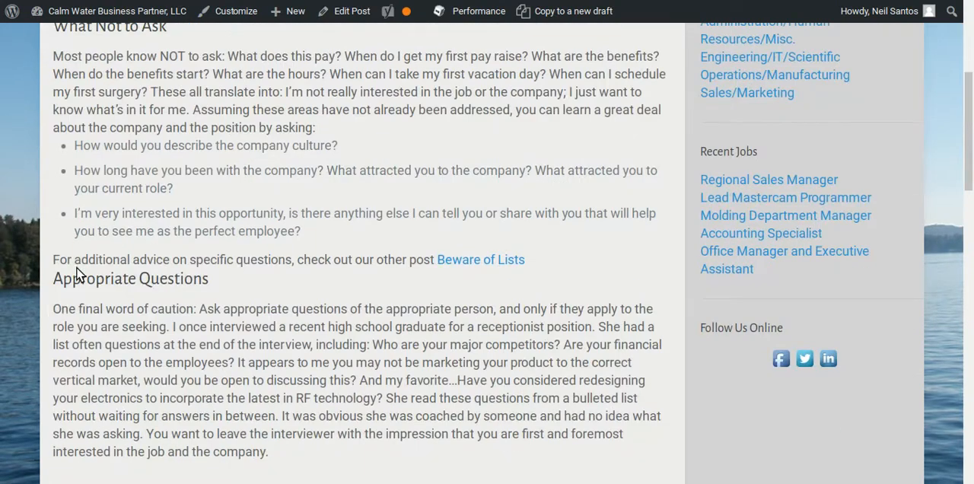
pyautogui.scroll(-1, 226, 271)
pyautogui.scroll(-3, 202, 291)
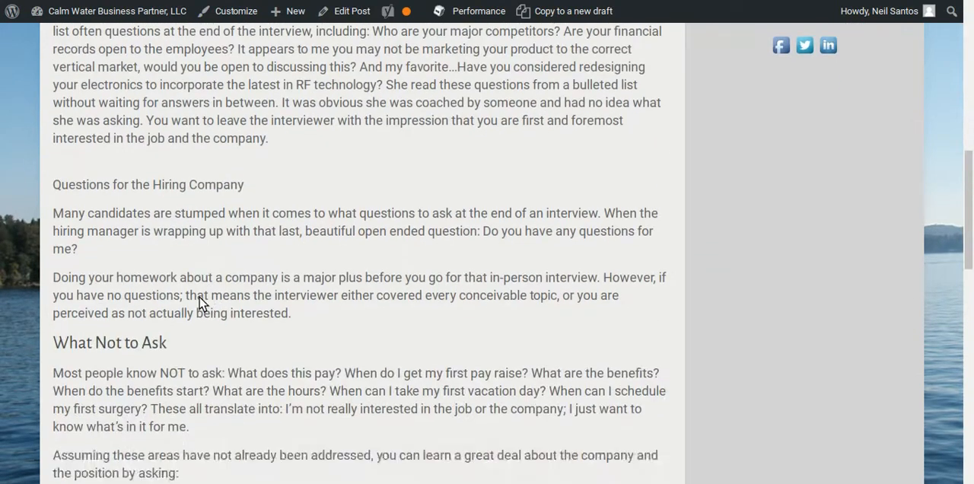
pyautogui.scroll(-1, 83, 263)
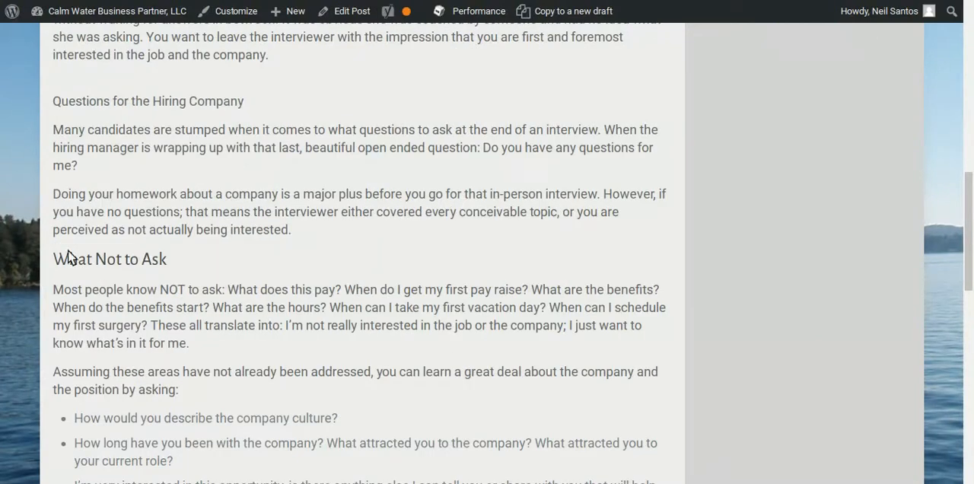
pyautogui.scroll(-2, 80, 319)
pyautogui.scroll(-1, 128, 337)
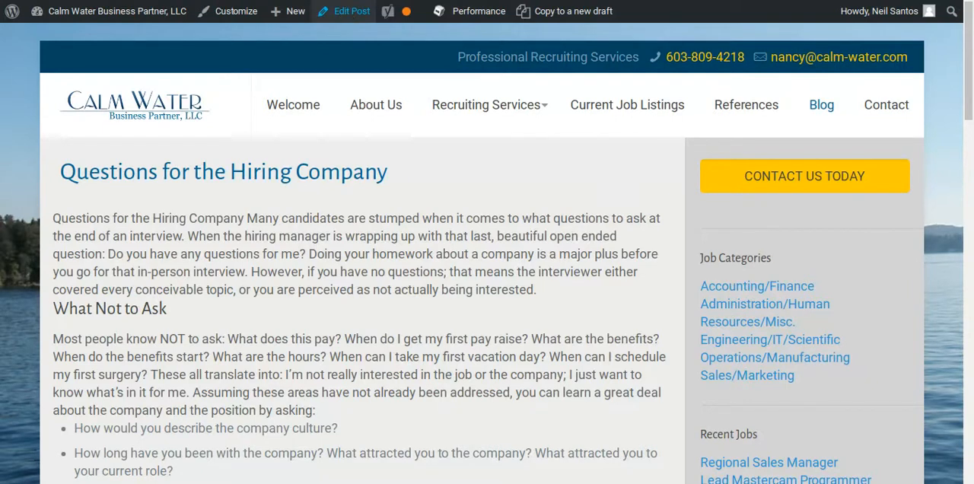
# Reopen the post for editing and turn on Hide The Content in its layout options.
pyautogui.click(346, 11)
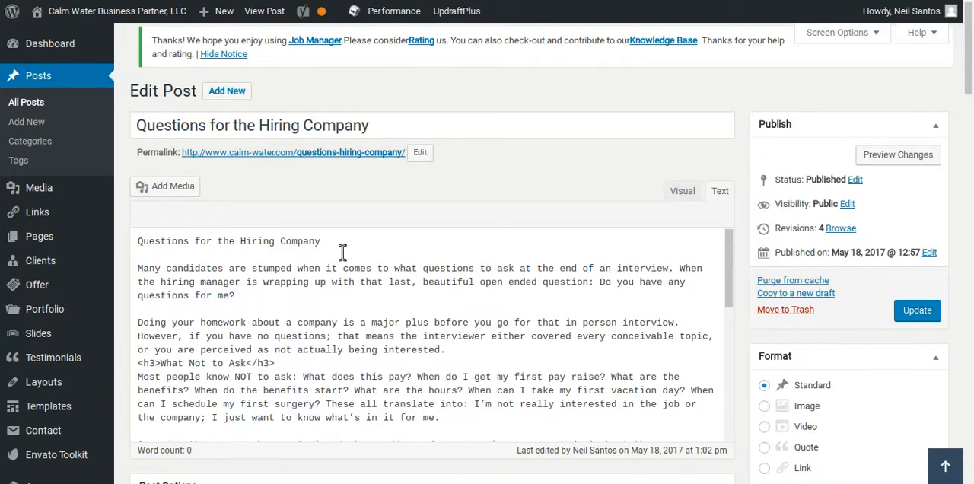
pyautogui.scroll(-5, 132, 281)
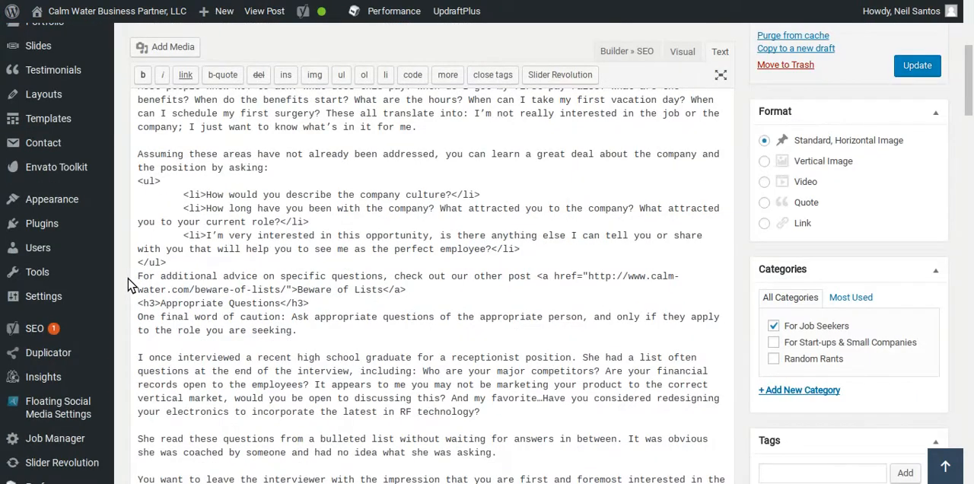
pyautogui.scroll(-3, 310, 305)
pyautogui.scroll(-3, 217, 316)
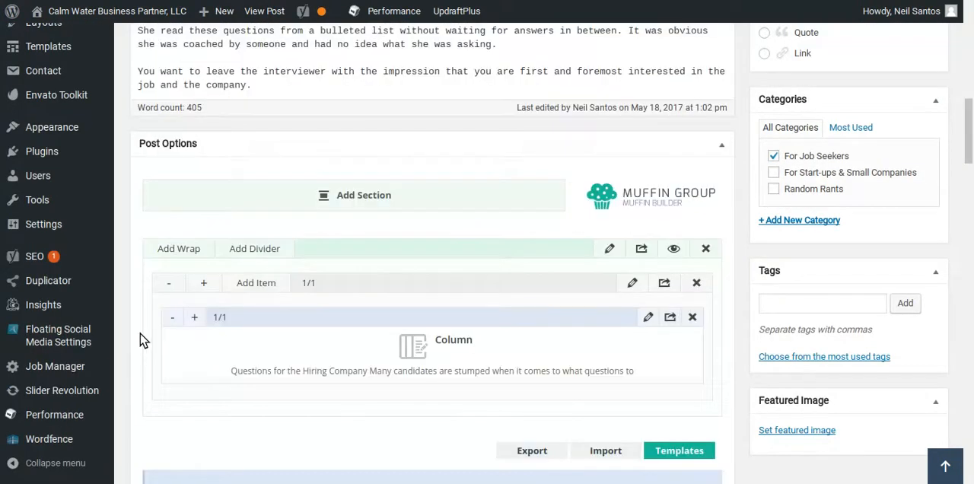
pyautogui.scroll(-3, 140, 340)
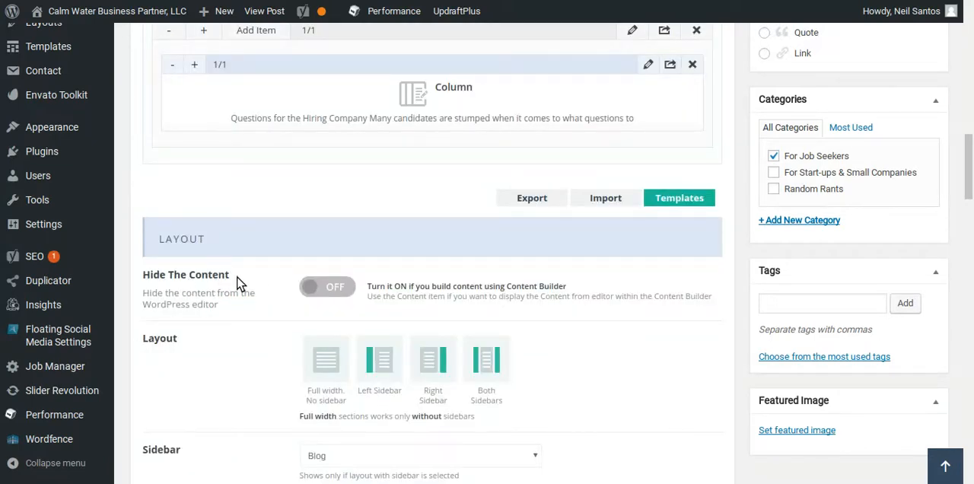
pyautogui.click(327, 287)
# Edit the builder's Column item and delete the "Questions for the Hiring Company" line and the blank lines from the start of its content.
pyautogui.scroll(2, 274, 326)
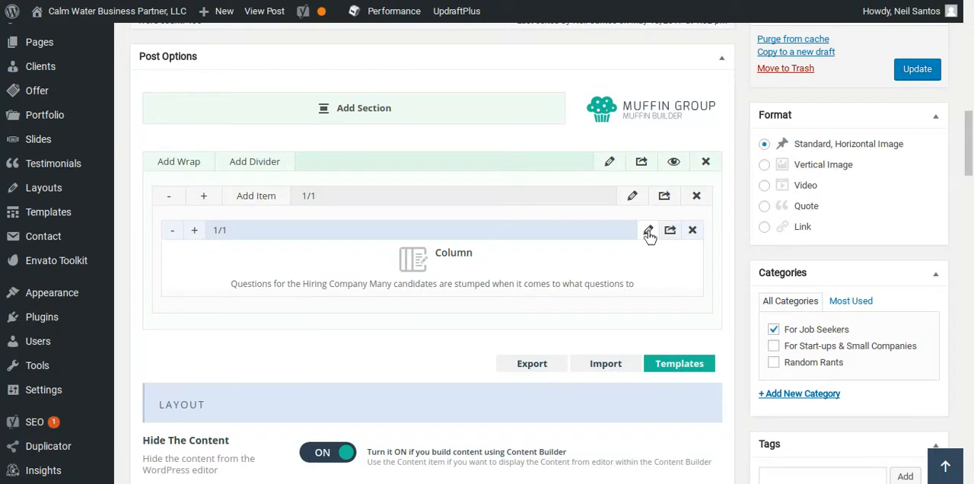
pyautogui.scroll(1, 648, 243)
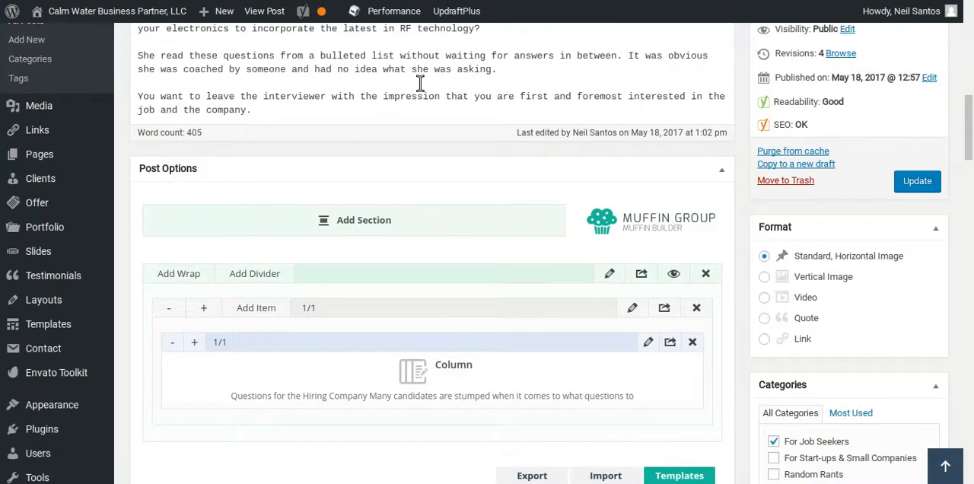
pyautogui.click(648, 344)
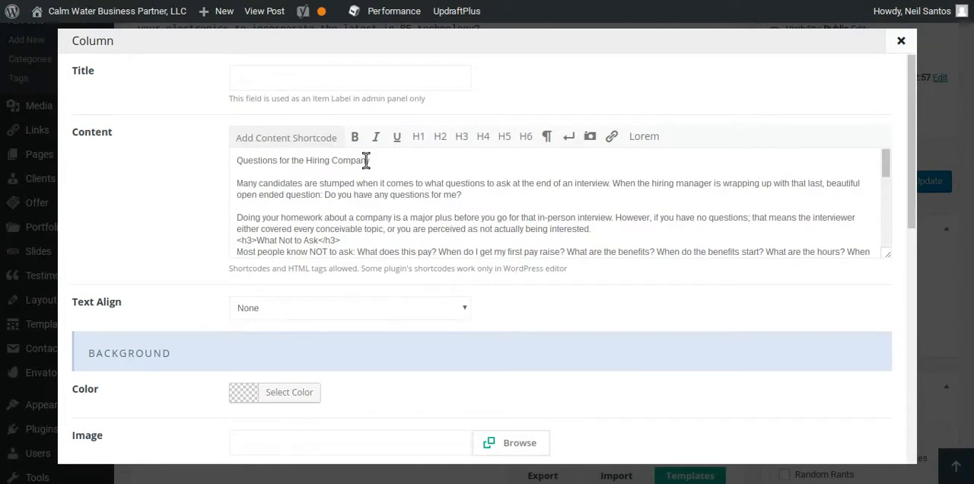
pyautogui.moveTo(366, 160); pyautogui.dragTo(218, 165)
pyautogui.press('BackSpace')
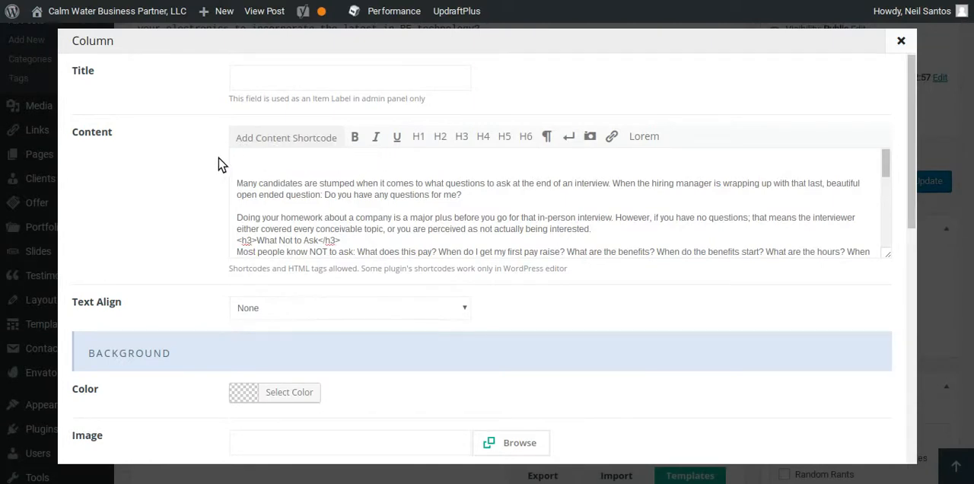
pyautogui.press('Delete')
pyautogui.press('BackSpace')
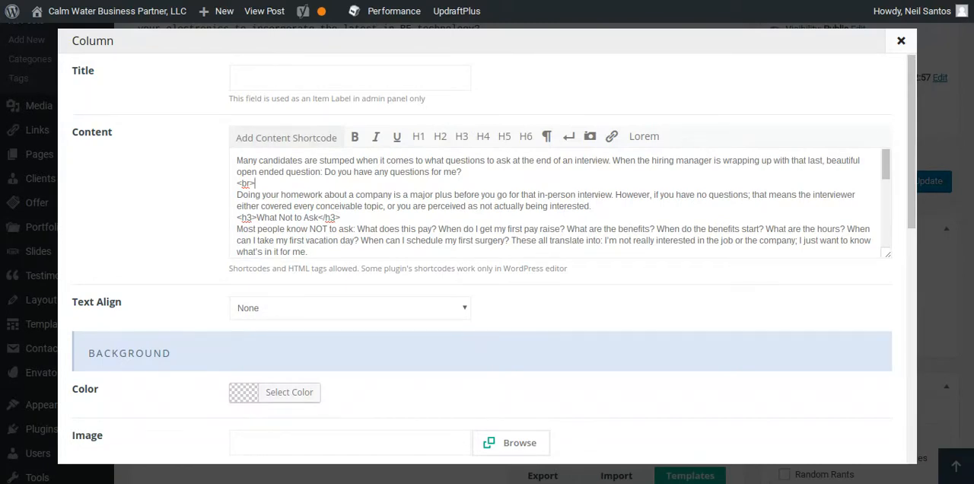
# Add <br><br> between the first two paragraphs, and copy it onto a new line before the "What Not to Ask" heading.
pyautogui.write('<br>')
pyautogui.moveTo(274, 183); pyautogui.dragTo(228, 195)
pyautogui.hotkey('ctrl', 'c')
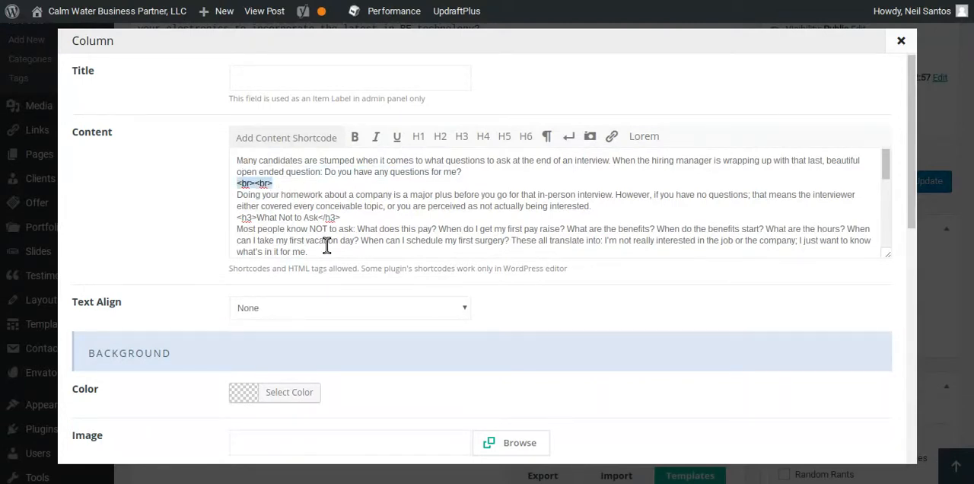
pyautogui.click(594, 205)
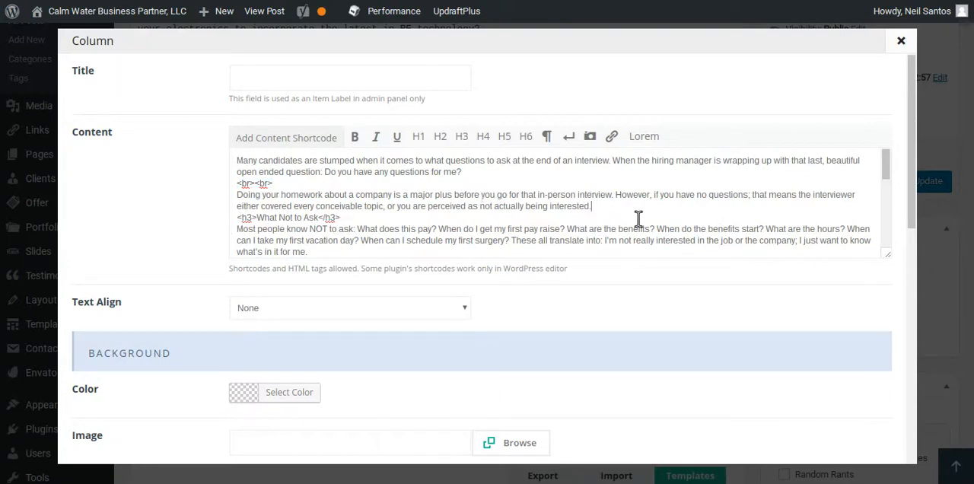
pyautogui.press('Return')
pyautogui.hotkey('ctrl', 'v')
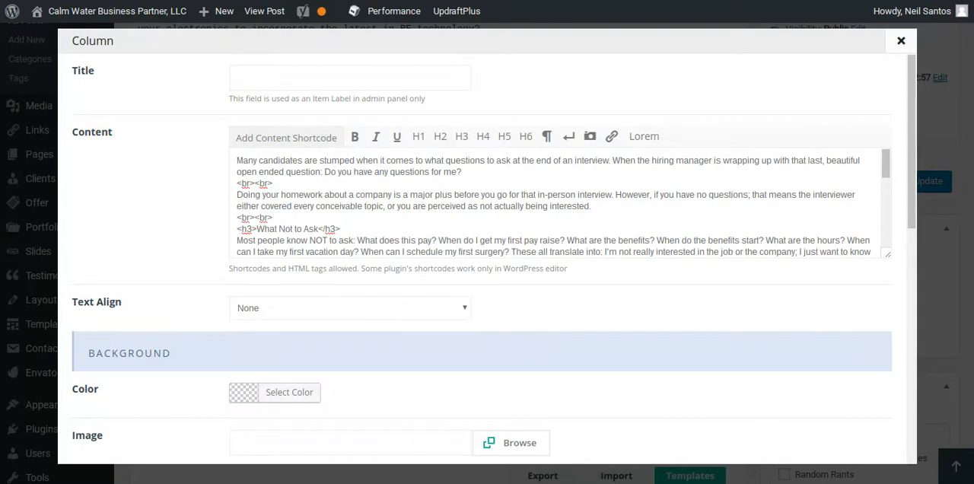
# Paste <br><br> into the blank lines separating the remaining paragraphs of the Column content.
pyautogui.scroll(-3, 259, 221)
pyautogui.click(259, 211)
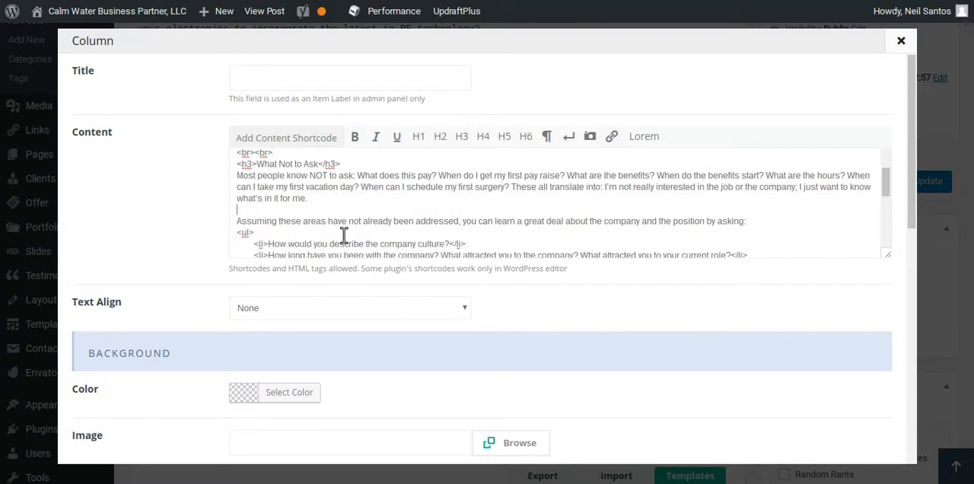
pyautogui.scroll(-3, 344, 234)
pyautogui.scroll(2, 348, 233)
pyautogui.scroll(-2, 283, 209)
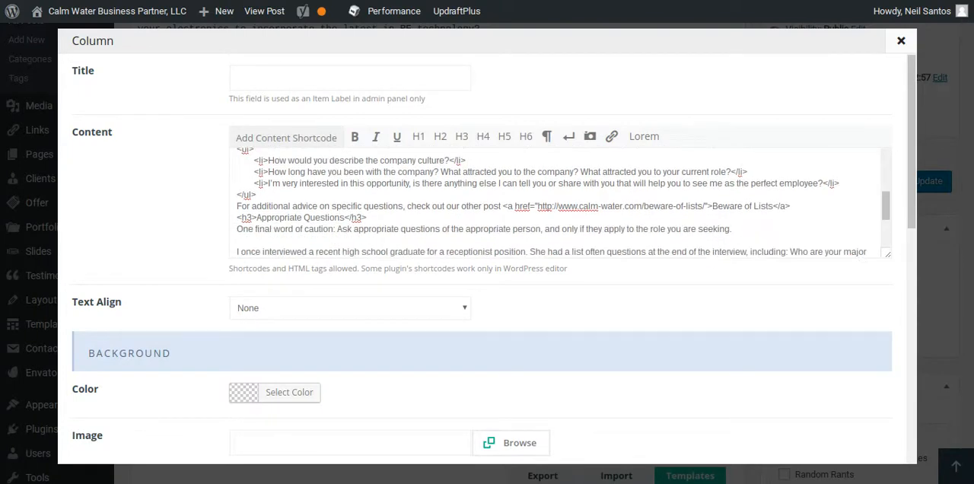
pyautogui.scroll(-2, 362, 228)
pyautogui.click(309, 199)
pyautogui.hotkey('ctrl', 'v')
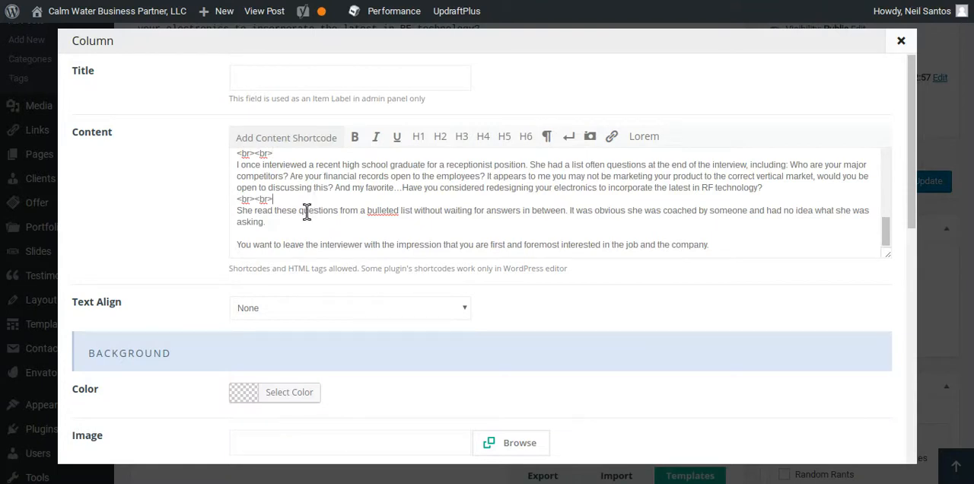
pyautogui.hotkey('ctrl', 'v')
# Save the changes to the Column item and update the post.
pyautogui.scroll(-2, 695, 330)
pyautogui.scroll(-4, 699, 335)
pyautogui.click(826, 439)
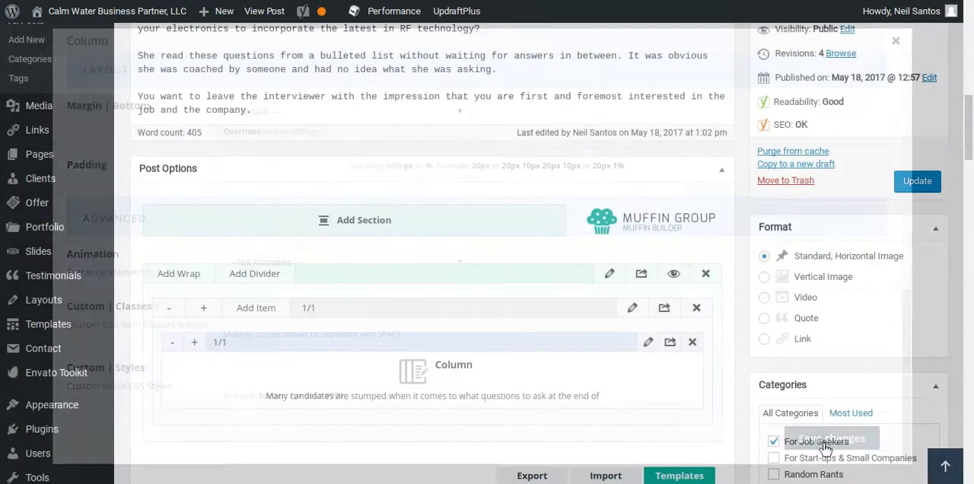
pyautogui.click(916, 187)
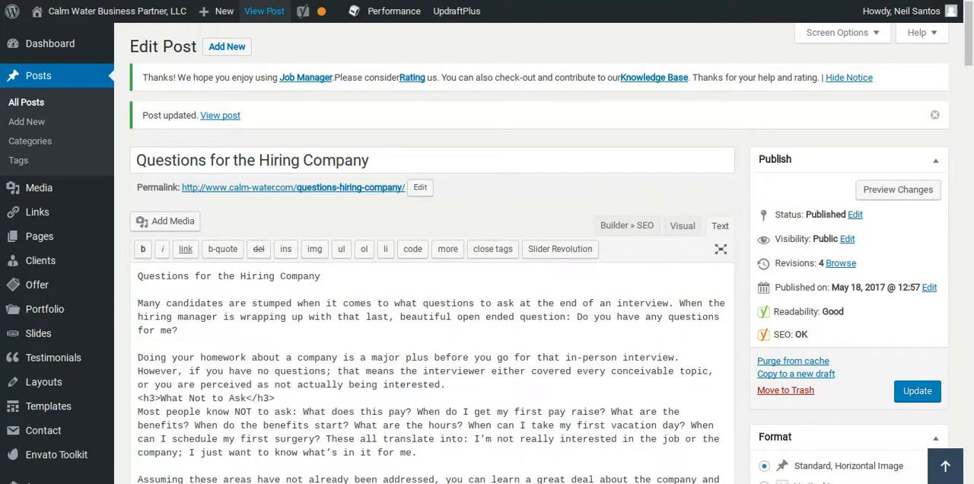
# View the live post and examine the paragraph, list and heading spacing down to the related posts.
pyautogui.click(266, 11)
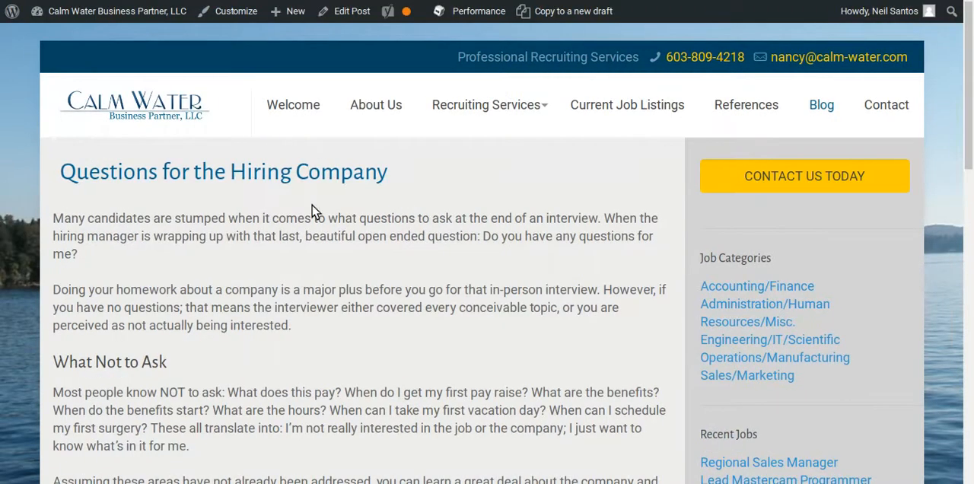
pyautogui.scroll(-3, 95, 238)
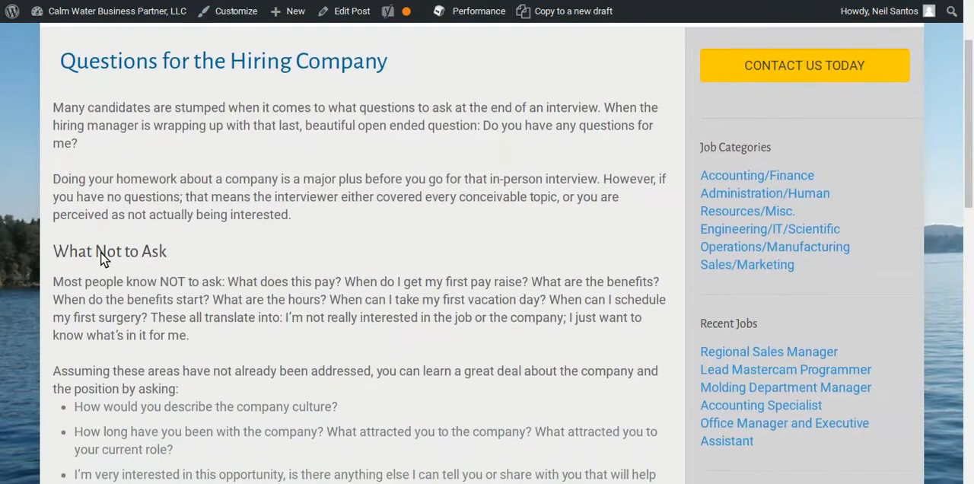
pyautogui.scroll(-3, 105, 259)
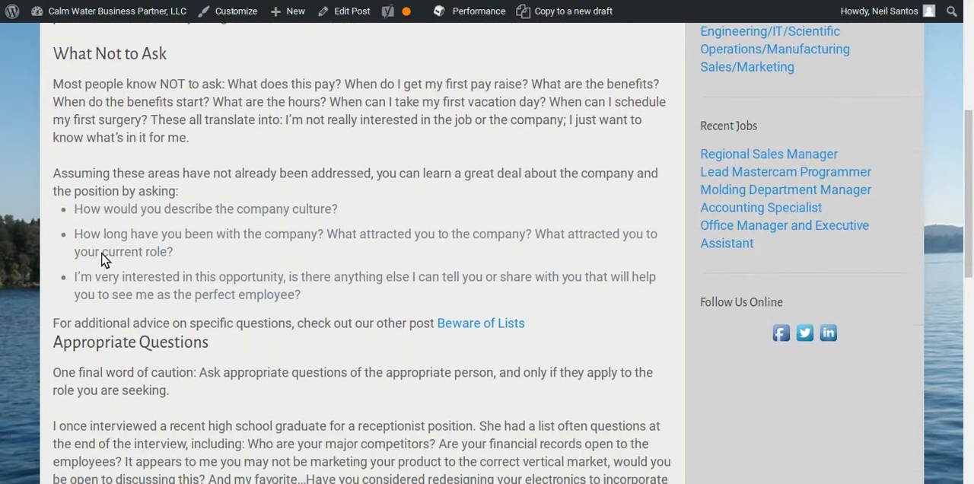
pyautogui.scroll(-2, 102, 261)
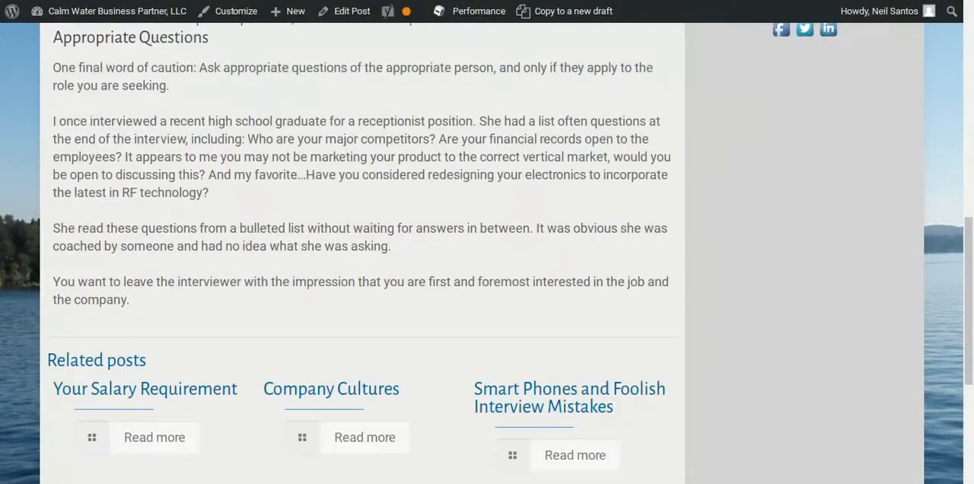
pyautogui.scroll(4, 102, 261)
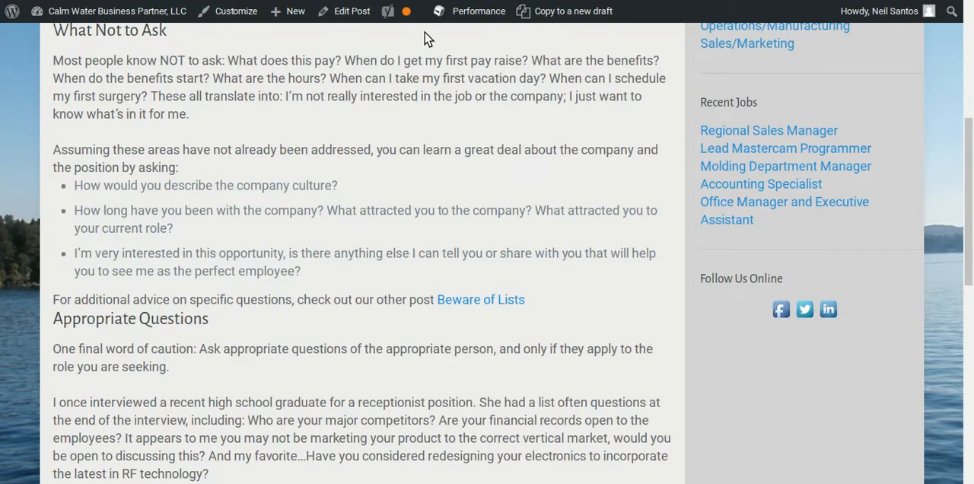
pyautogui.scroll(-5, 364, 187)
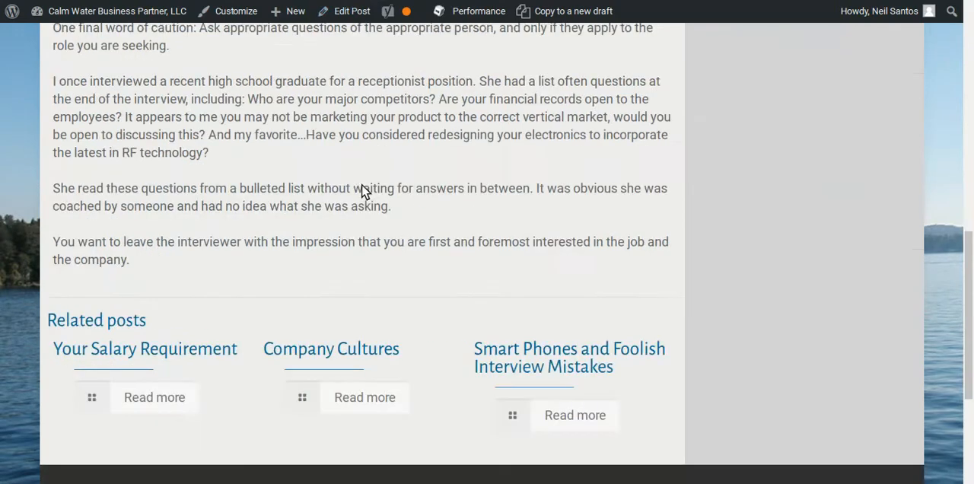
pyautogui.scroll(5, 362, 190)
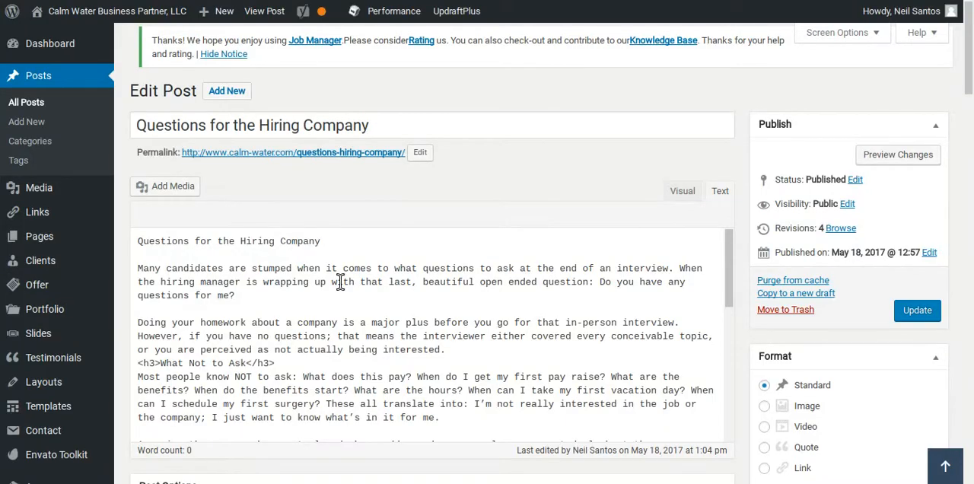
# Reopen the Column item from the post editor and paste <br><br> on a new line after the "position by asking:" sentence.
pyautogui.scroll(-5, 340, 281)
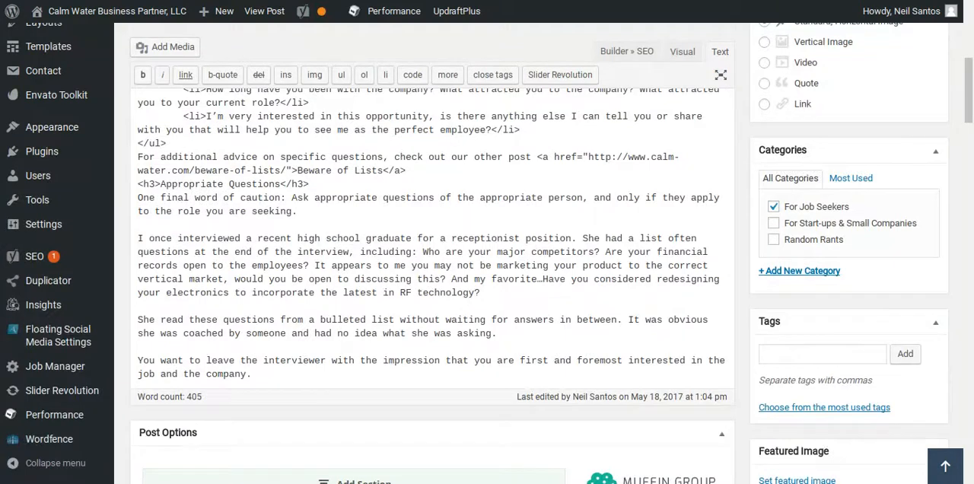
pyautogui.scroll(-5, 146, 296)
pyautogui.scroll(1, 144, 289)
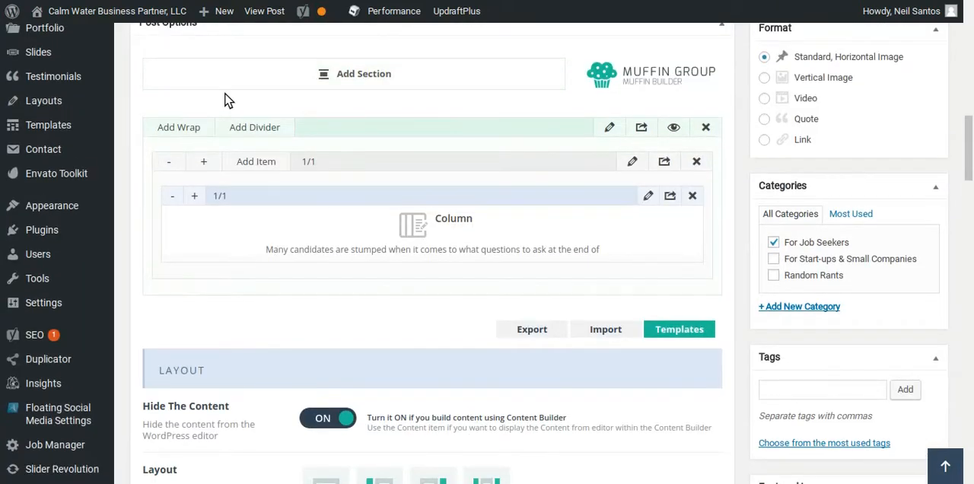
pyautogui.scroll(1, 224, 100)
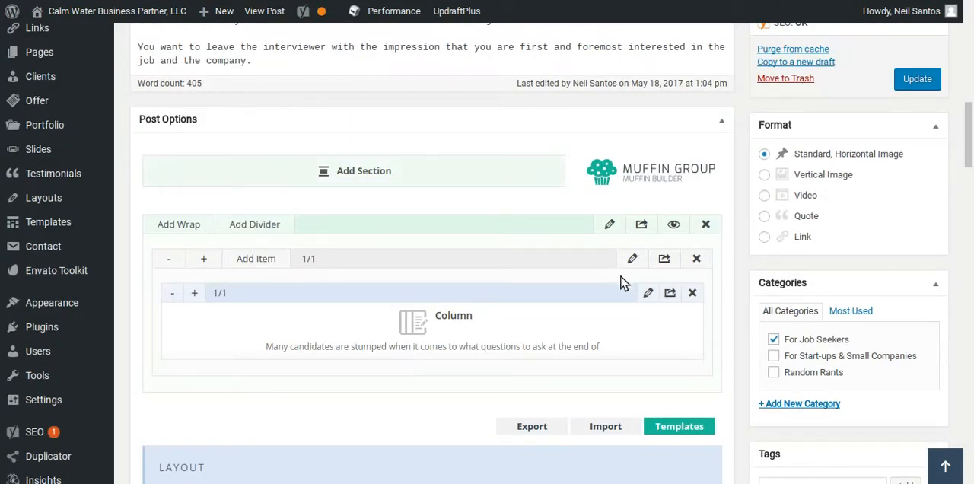
pyautogui.click(648, 293)
pyautogui.scroll(-1, 546, 198)
pyautogui.scroll(-2, 545, 200)
pyautogui.scroll(1, 747, 193)
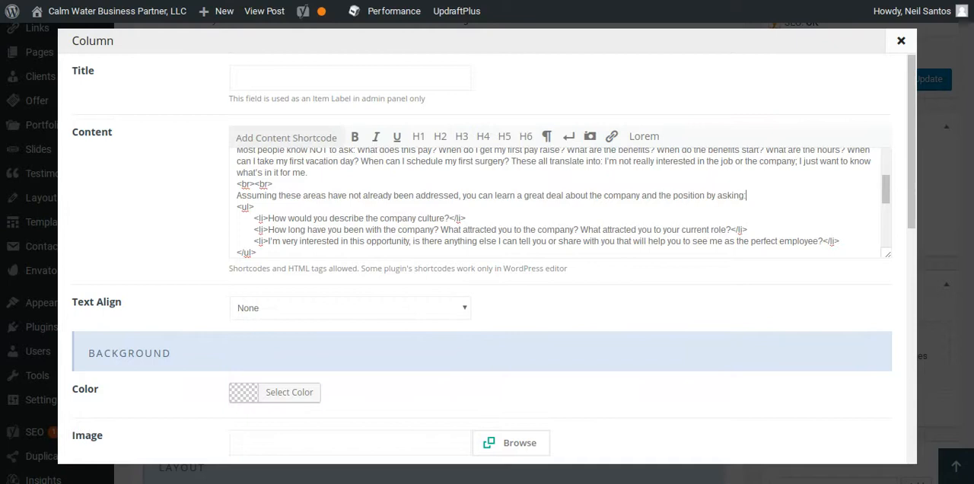
pyautogui.press('Return')
pyautogui.write('<br><br>')
# Paste <br><br> on its own line above the "Appropriate Questions" heading.
pyautogui.scroll(-4, 627, 213)
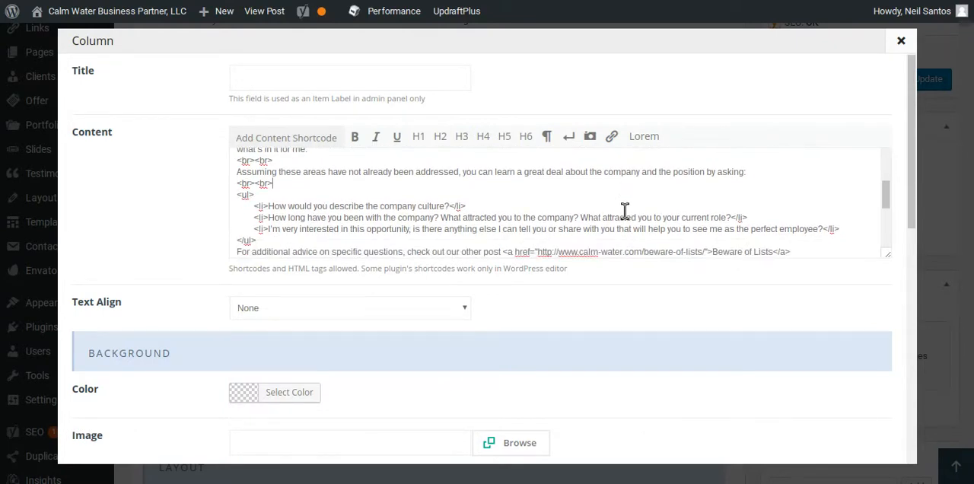
pyautogui.click(238, 188)
pyautogui.write('<br><br>')
pyautogui.press('Return')
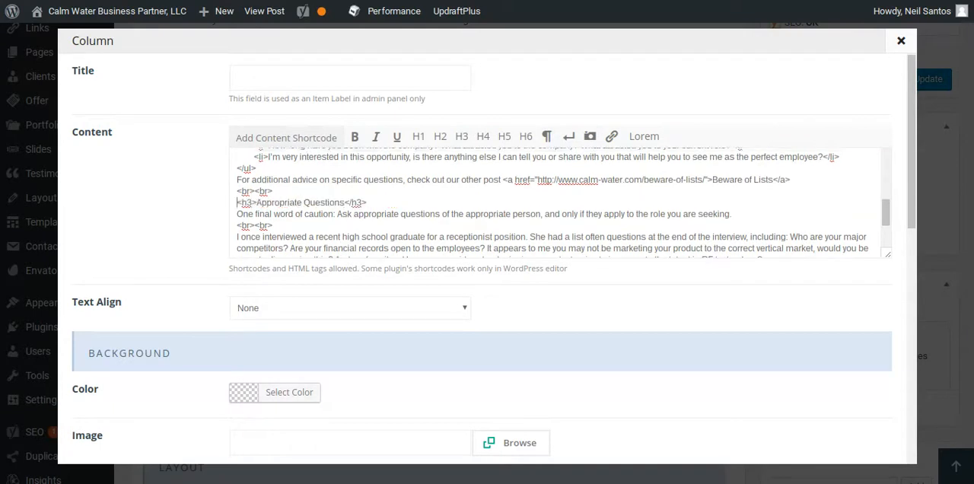
# Save the edited Column item and update the post again.
pyautogui.scroll(-8, 777, 388)
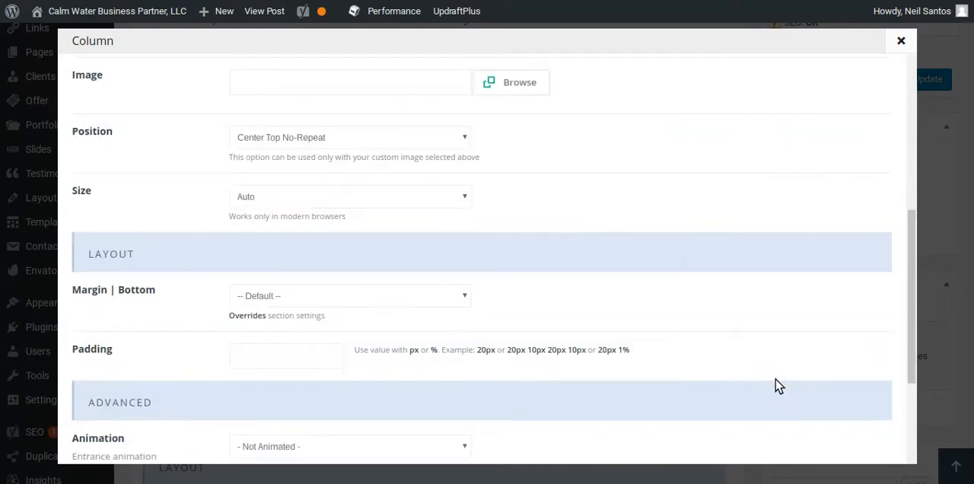
pyautogui.click(811, 434)
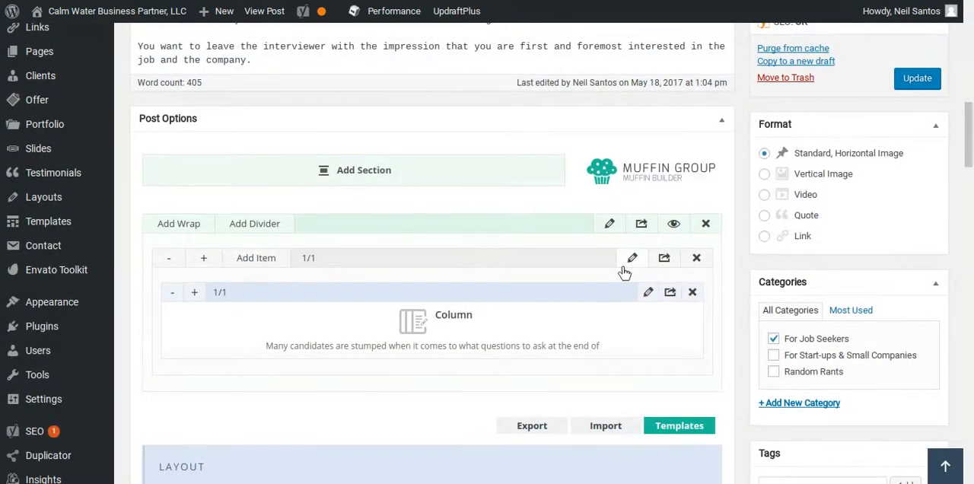
pyautogui.scroll(-2, 655, 277)
pyautogui.scroll(5, 679, 285)
pyautogui.click(921, 245)
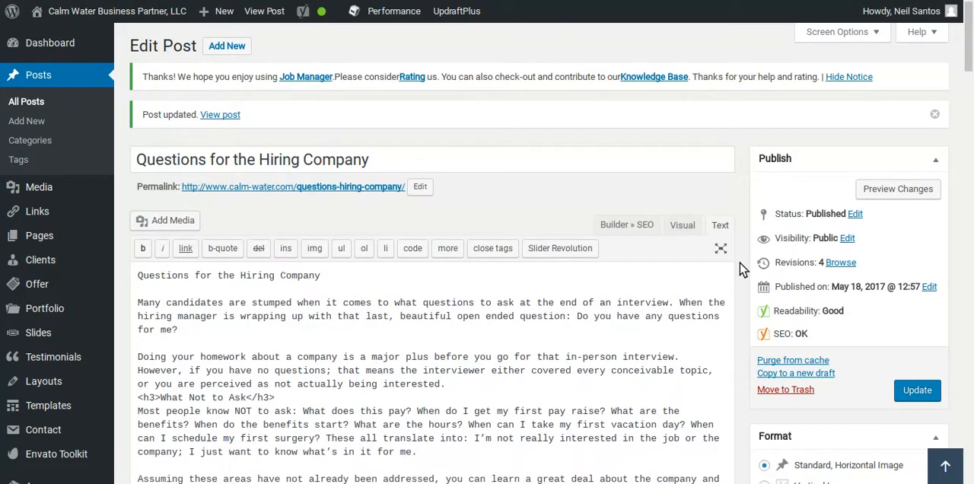
# Examine the SEO analysis of the updated post for its focus keyword.
pyautogui.scroll(-20, 743, 275)
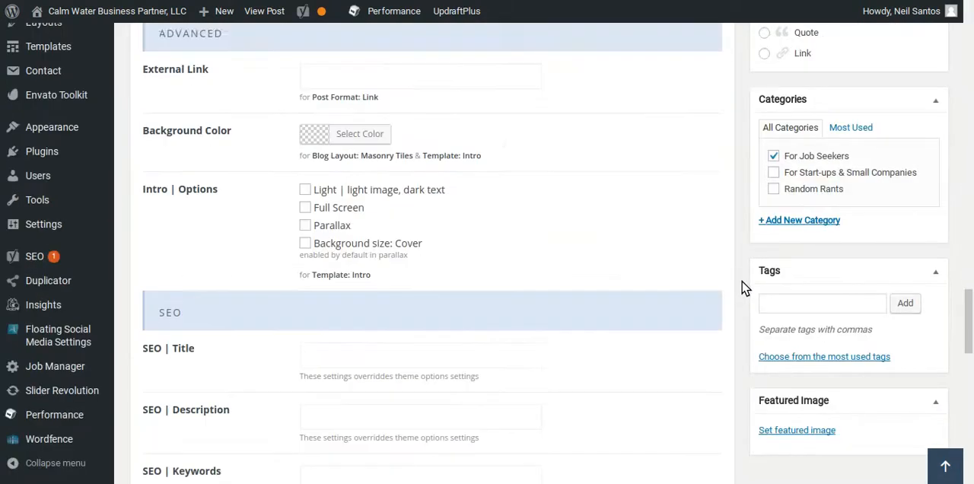
pyautogui.scroll(-10, 742, 285)
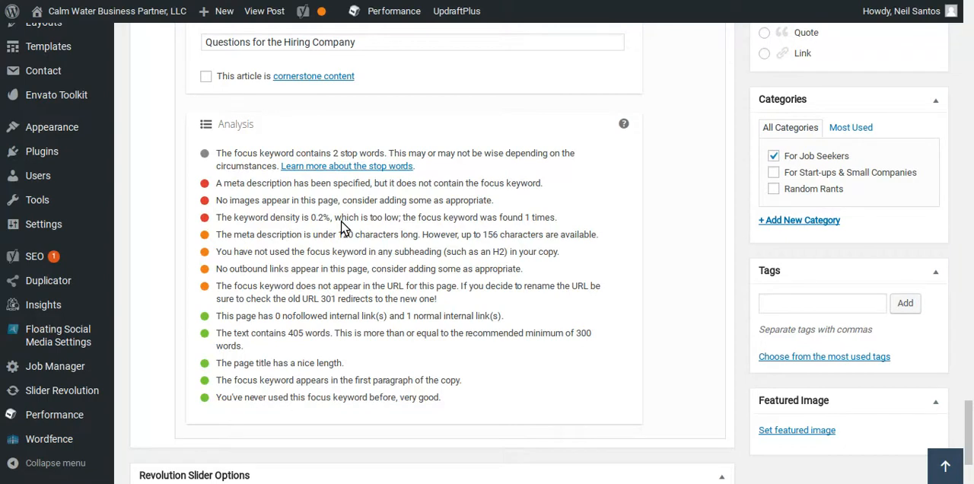
# Copy the focus keyword "Questions for the Hiring Company" from the Yoast SEO section.
pyautogui.scroll(1, 380, 74)
pyautogui.click(373, 84)
pyautogui.moveTo(372, 85); pyautogui.dragTo(199, 80)
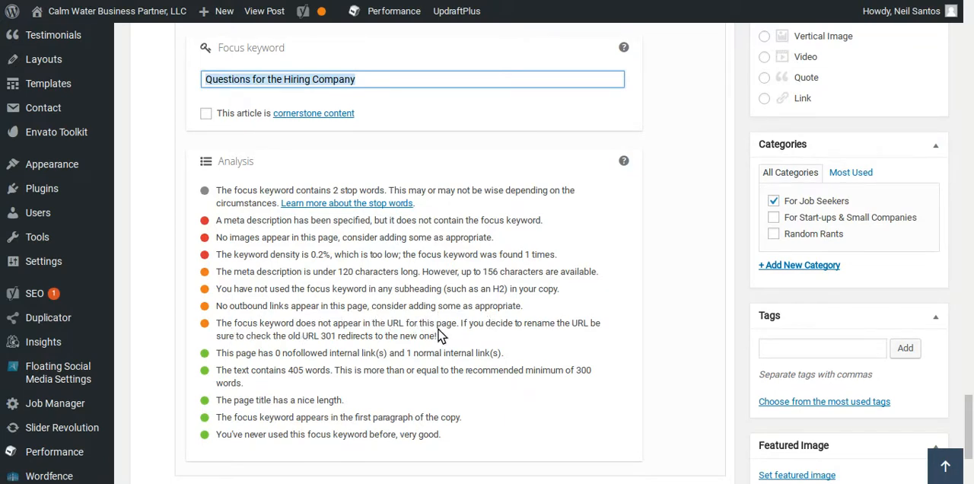
# Format the opening line "Questions for the Hiring Company" in the post content as Heading 2, using the visual editor.
pyautogui.scroll(5, 577, 354)
pyautogui.scroll(10, 577, 353)
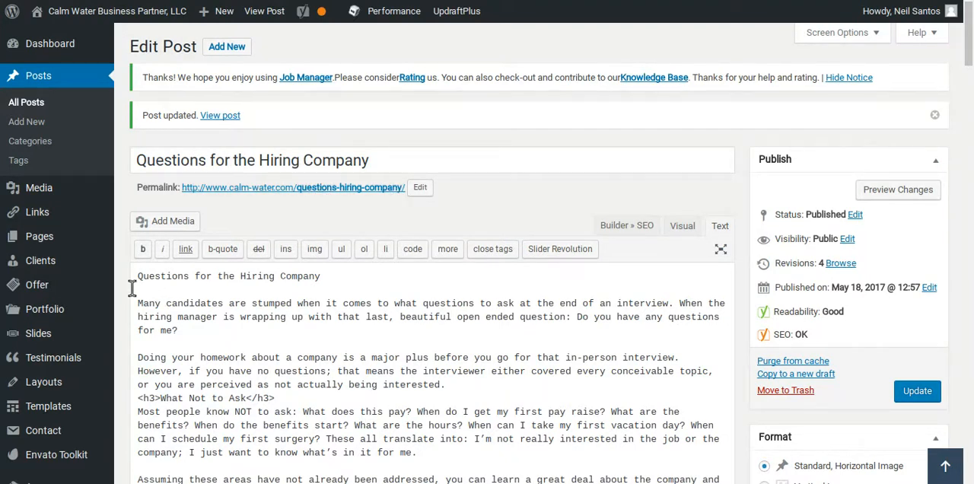
pyautogui.scroll(-5, 125, 303)
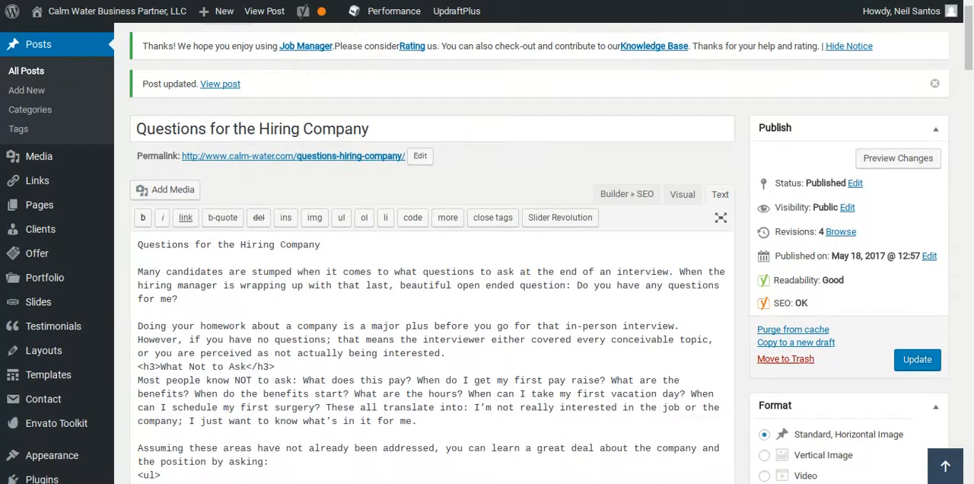
pyautogui.scroll(5, 124, 302)
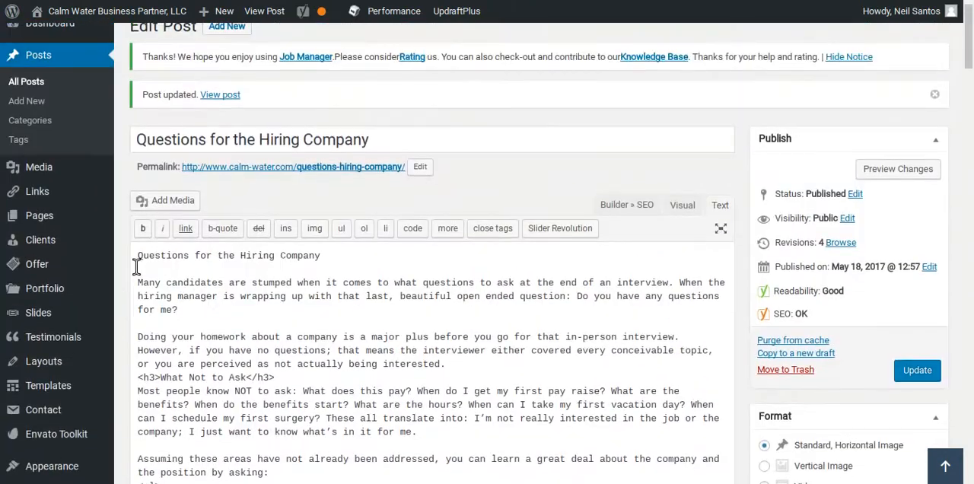
pyautogui.moveTo(346, 259); pyautogui.dragTo(125, 252)
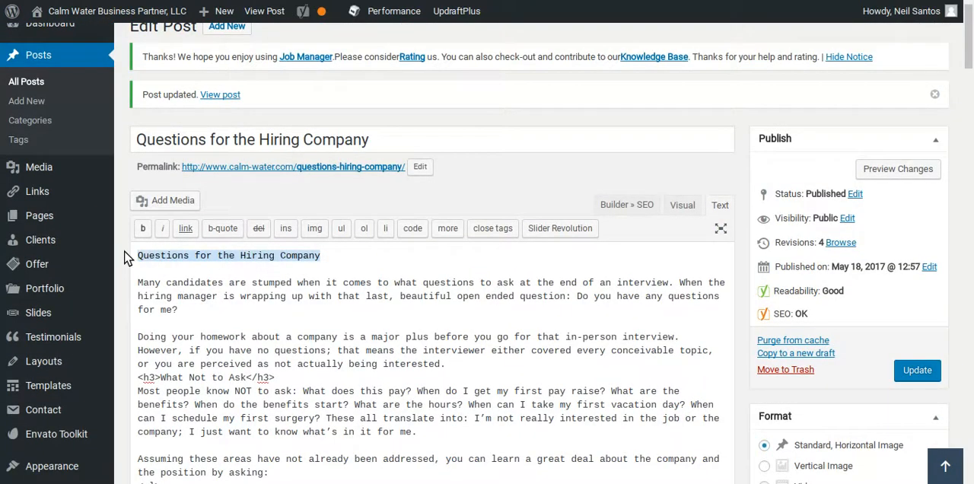
pyautogui.click(674, 208)
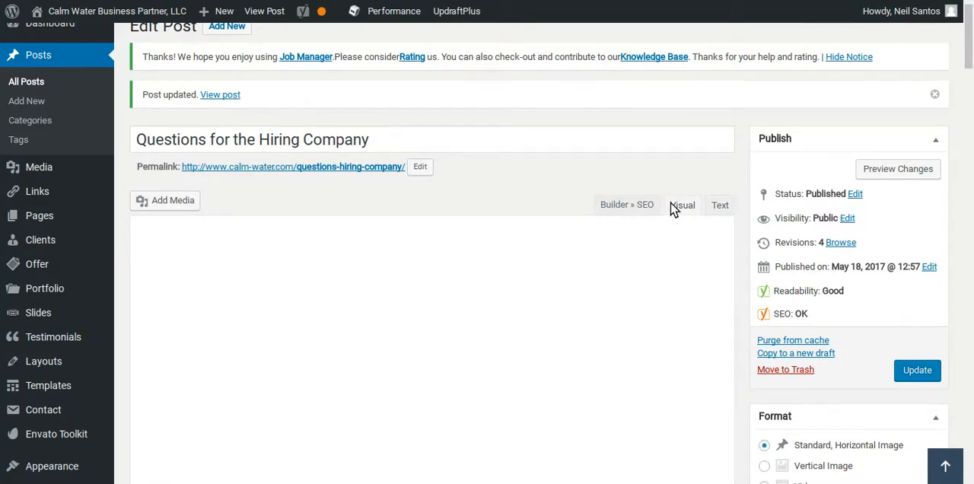
pyautogui.moveTo(316, 286); pyautogui.dragTo(130, 278)
pyautogui.hotkey('ctrl', 'c')
pyautogui.click(167, 217)
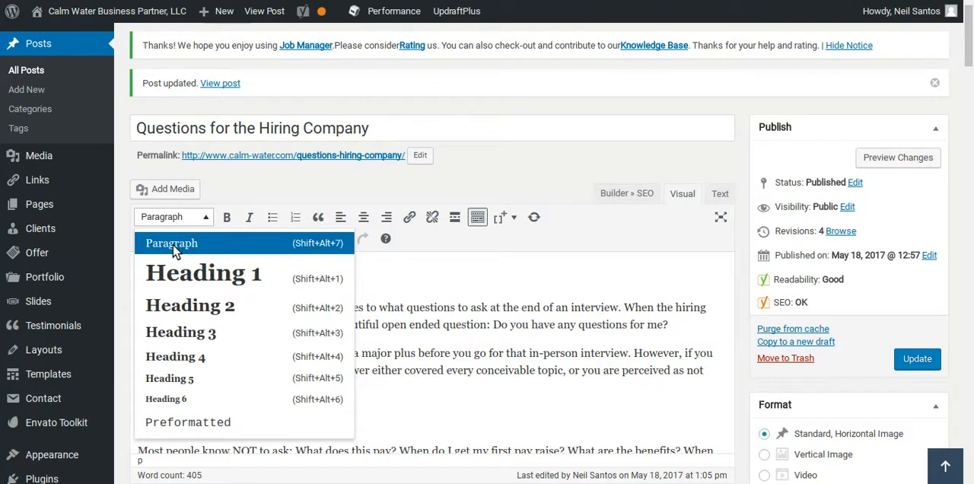
pyautogui.click(182, 305)
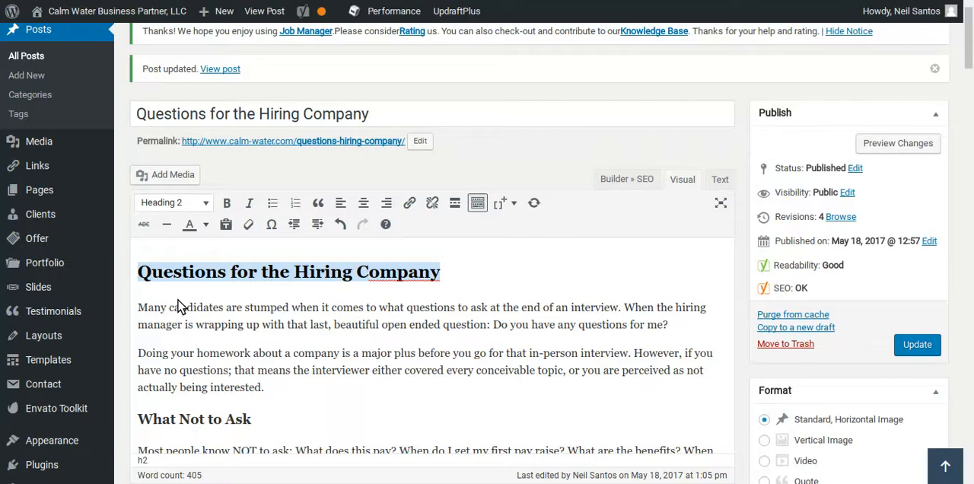
# Extend the "Appropriate Questions" heading with the focus keyword so that it reads "Appropriate Questions for the Hiring Company".
pyautogui.click(576, 303)
pyautogui.scroll(-6, 487, 331)
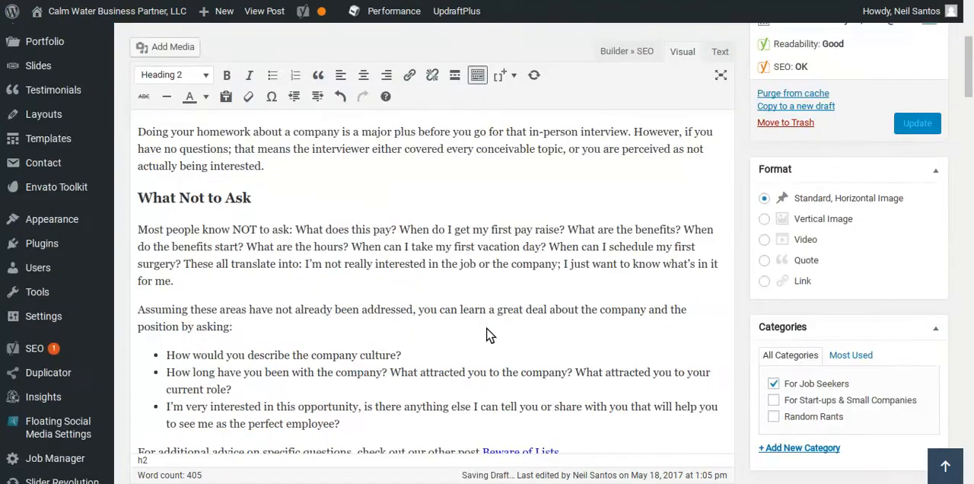
pyautogui.scroll(-1, 483, 328)
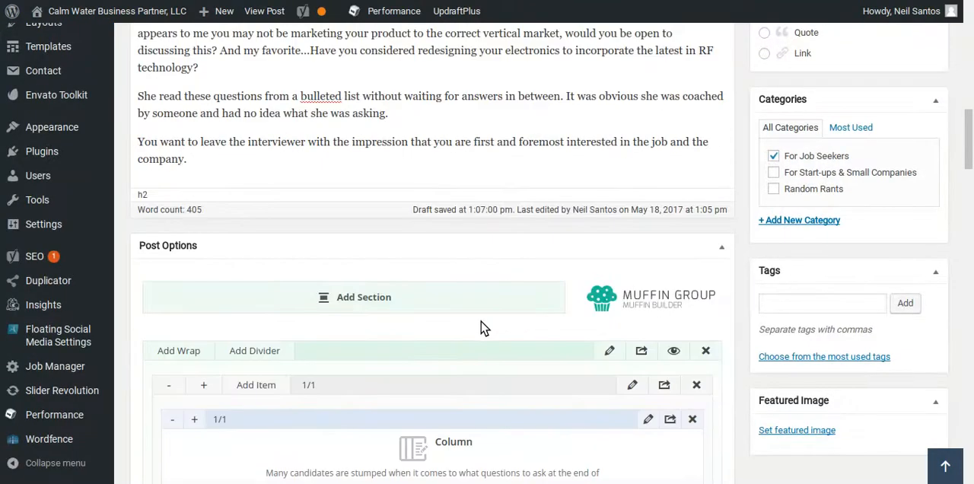
pyautogui.scroll(2, 481, 335)
pyautogui.scroll(-1, 478, 327)
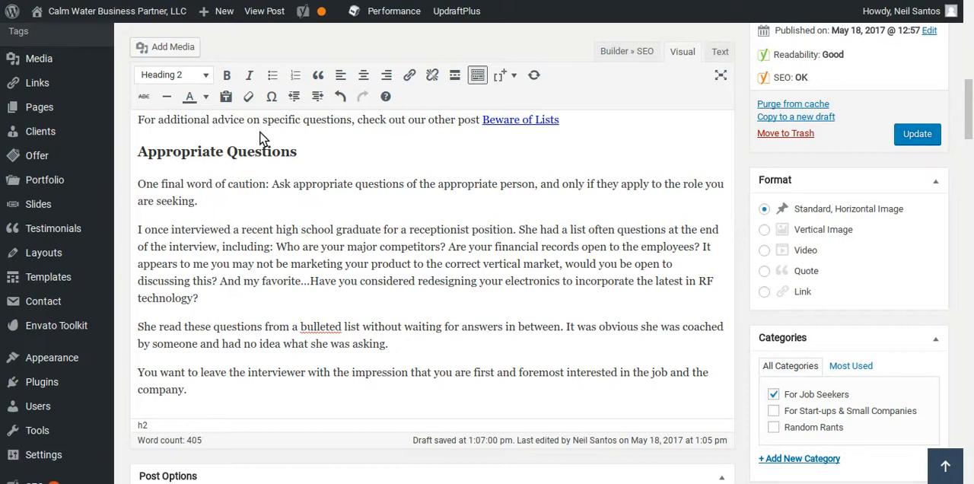
pyautogui.click(236, 153)
pyautogui.hotkey('ctrl', 'v')
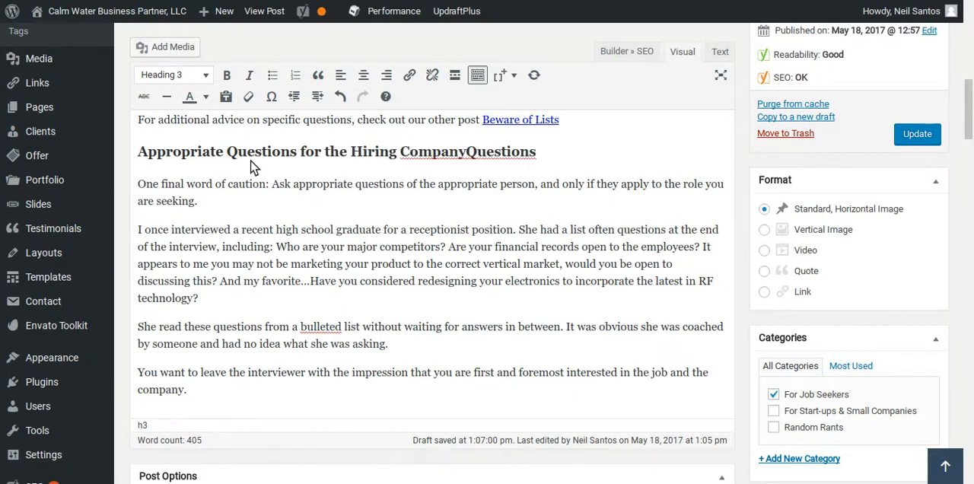
pyautogui.doubleClick(472, 152)
pyautogui.press('BackSpace')
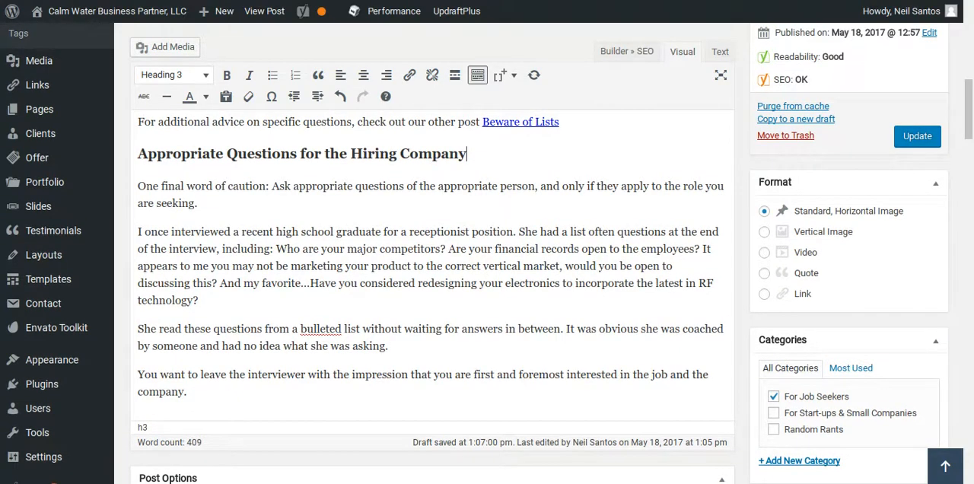
# Insert "Questions for the Hiring Company you shouldn't ask." at the start of the "Assuming these areas" paragraph.
pyautogui.scroll(1, 554, 168)
pyautogui.scroll(3, 554, 167)
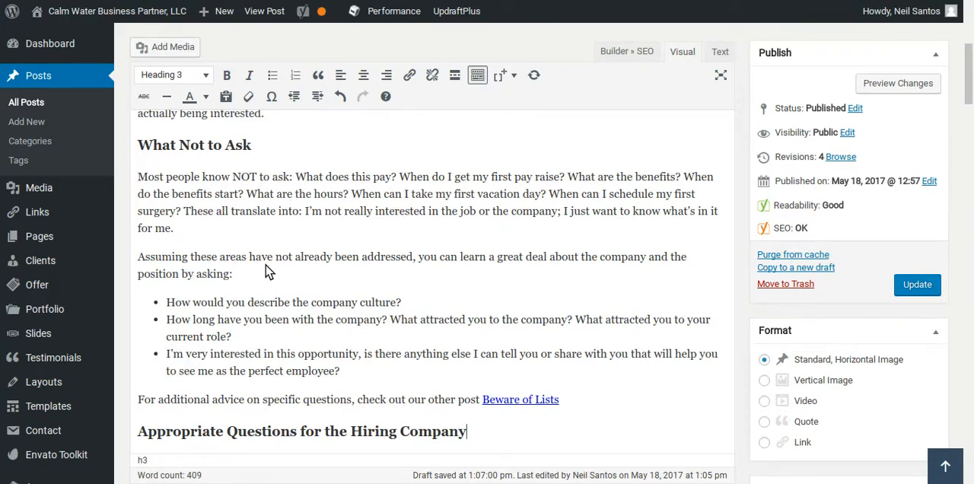
pyautogui.scroll(-1, 268, 271)
pyautogui.scroll(1, 267, 266)
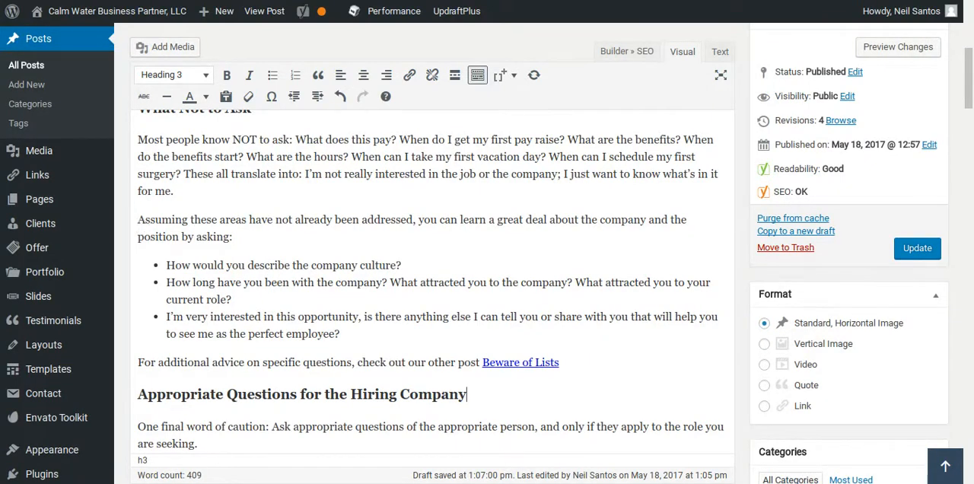
pyautogui.scroll(-1, 154, 267)
pyautogui.scroll(1, 154, 267)
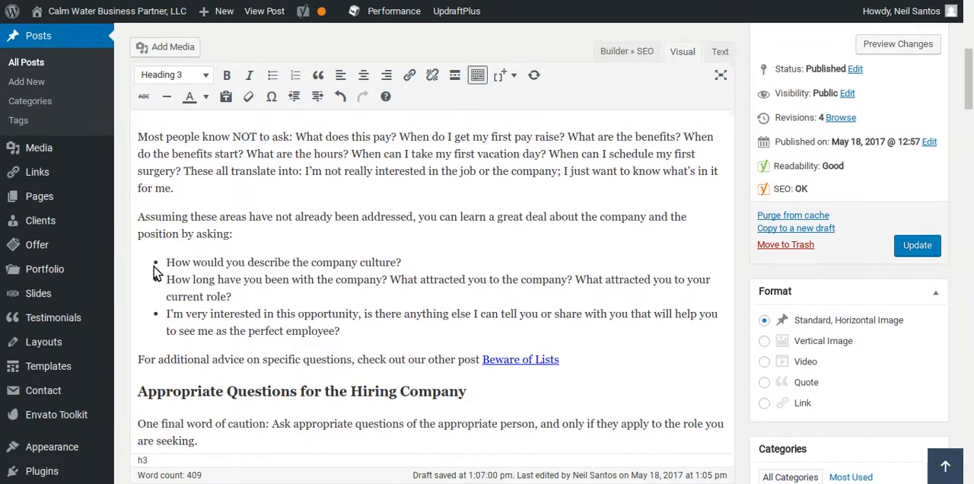
pyautogui.click(138, 232)
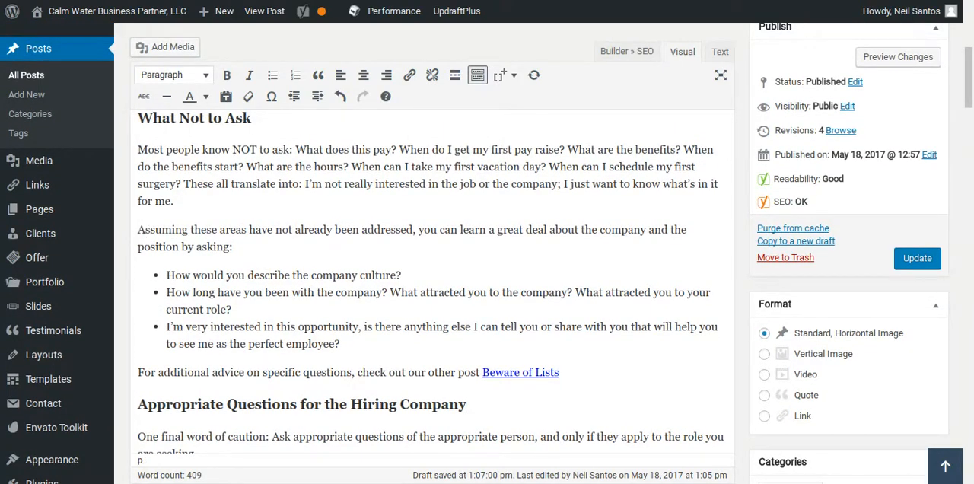
pyautogui.hotkey('ctrl', 'v')
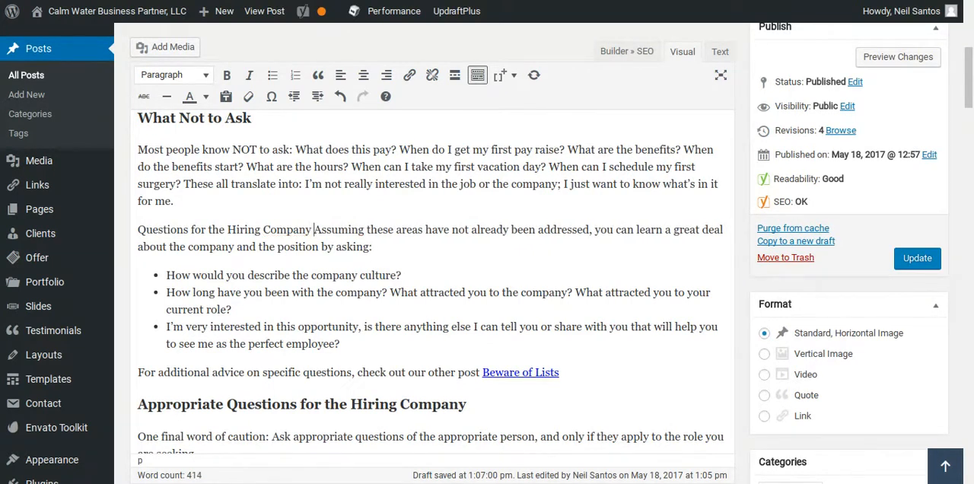
pyautogui.write('you shouldn')
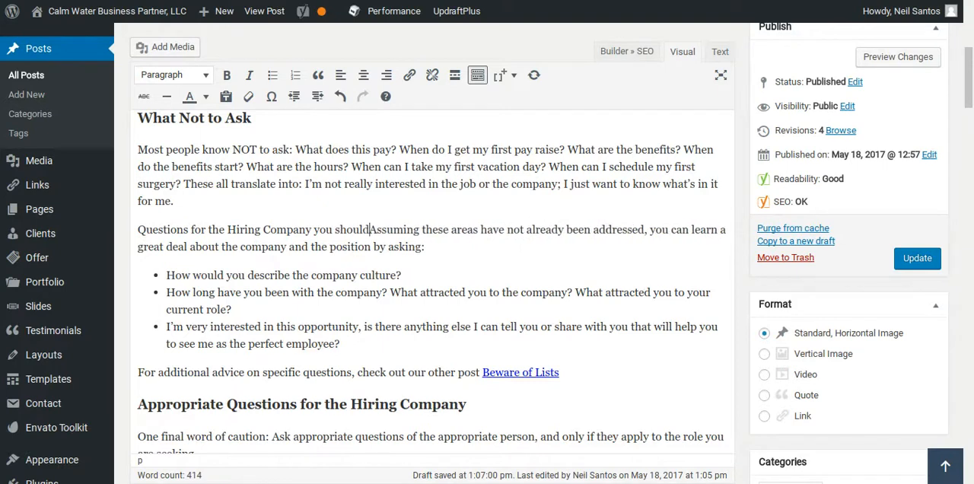
pyautogui.write("'t ask")
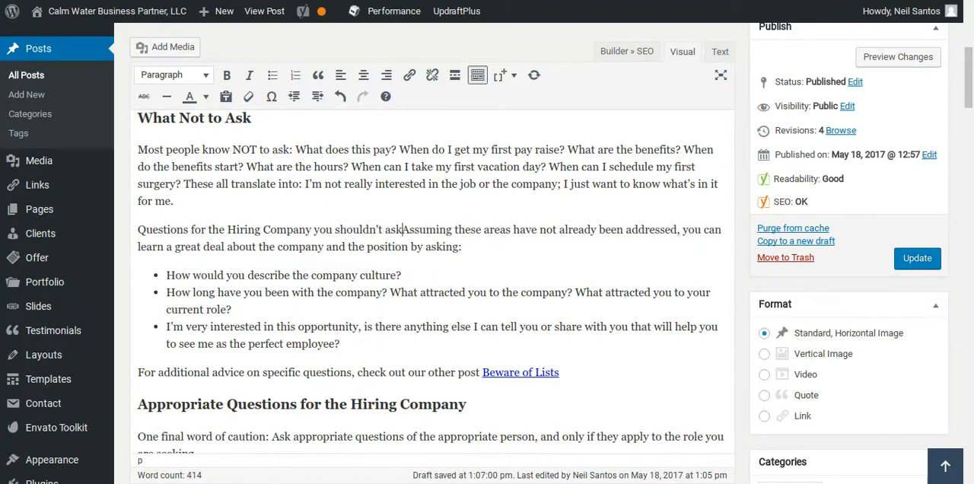
pyautogui.write('.')
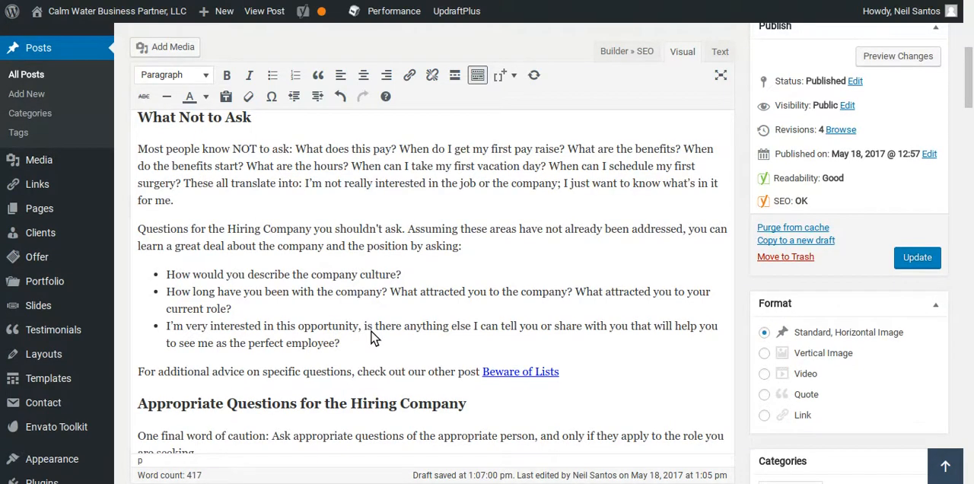
# Examine the Yoast SEO analysis of the edited text for the focus keyword.
pyautogui.scroll(-10, 372, 339)
pyautogui.moveTo(113, 418)
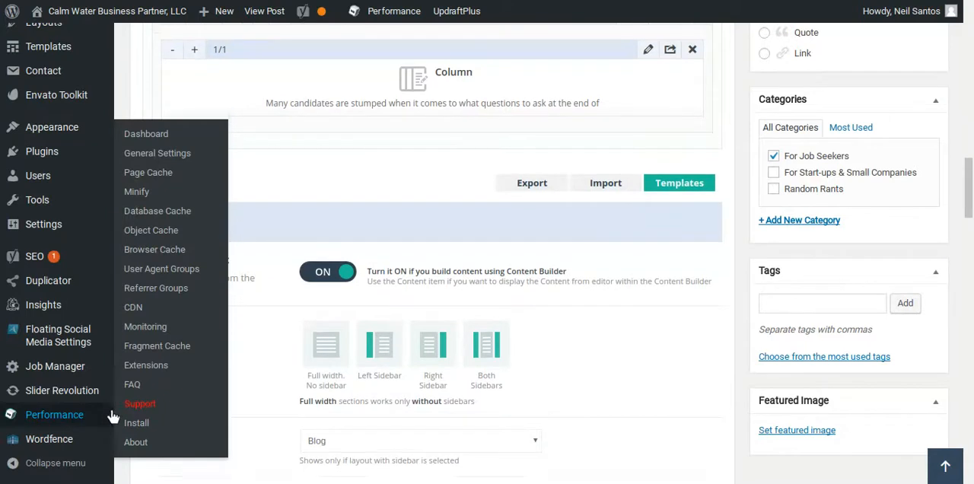
pyautogui.scroll(-15, 116, 415)
pyautogui.scroll(-3, 632, 419)
pyautogui.scroll(2, 636, 419)
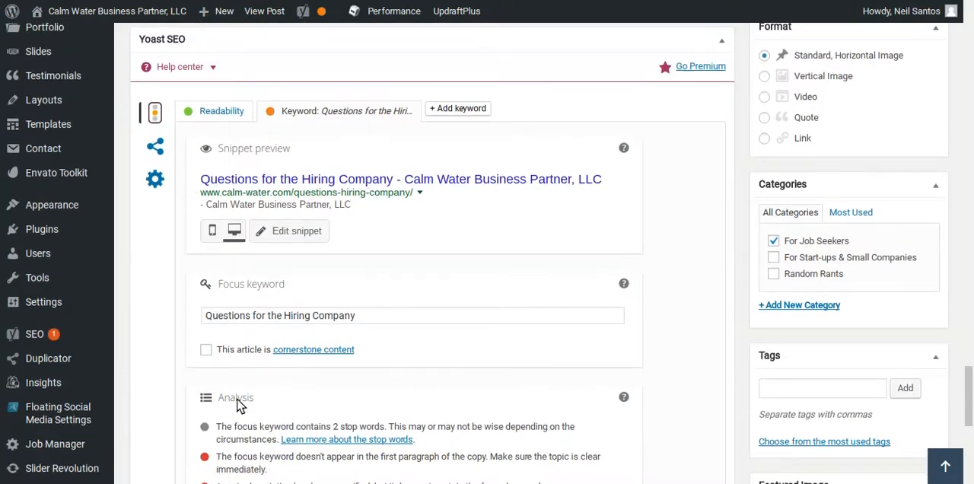
pyautogui.scroll(-2, 155, 416)
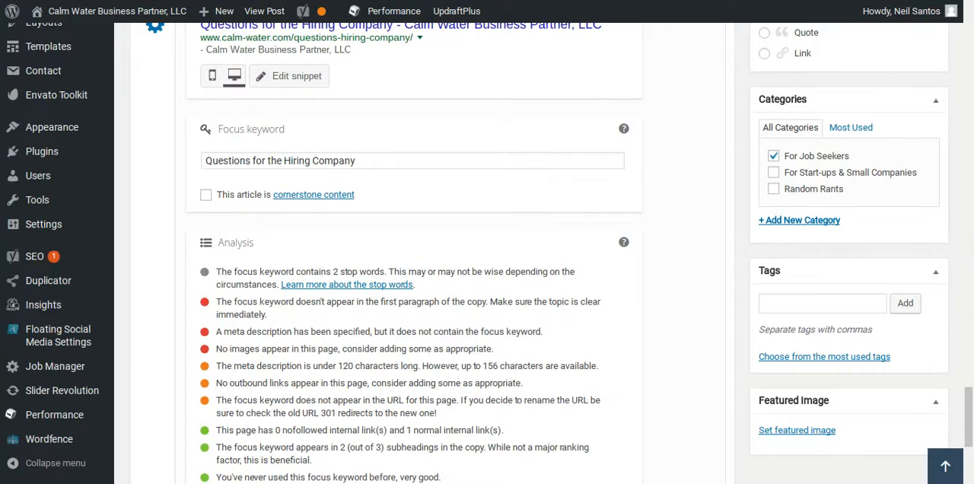
# Insert "Questions for the Hiring Company, an overview." at the start of the "Many candidates are stumped" paragraph.
pyautogui.scroll(15, 283, 316)
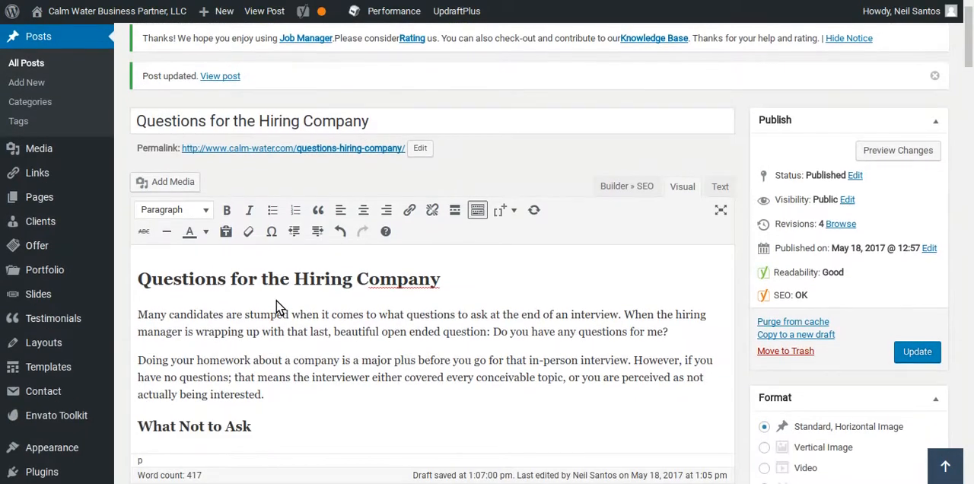
pyautogui.scroll(-1, 277, 307)
pyautogui.click(142, 220)
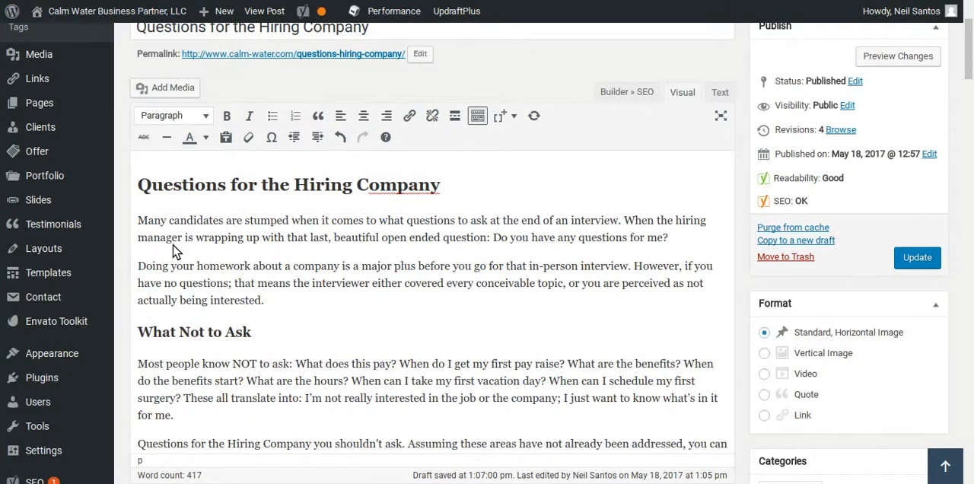
pyautogui.write('Questions for the Hiring Company')
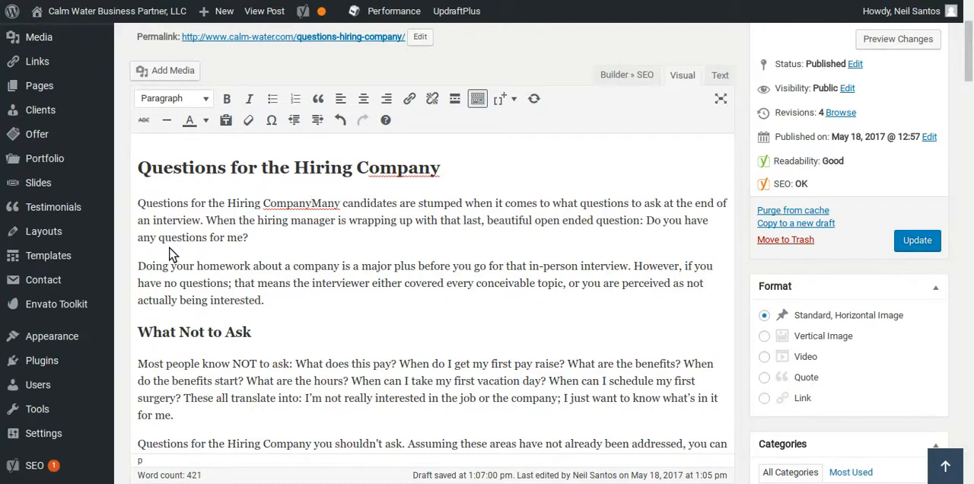
pyautogui.write(', an ove')
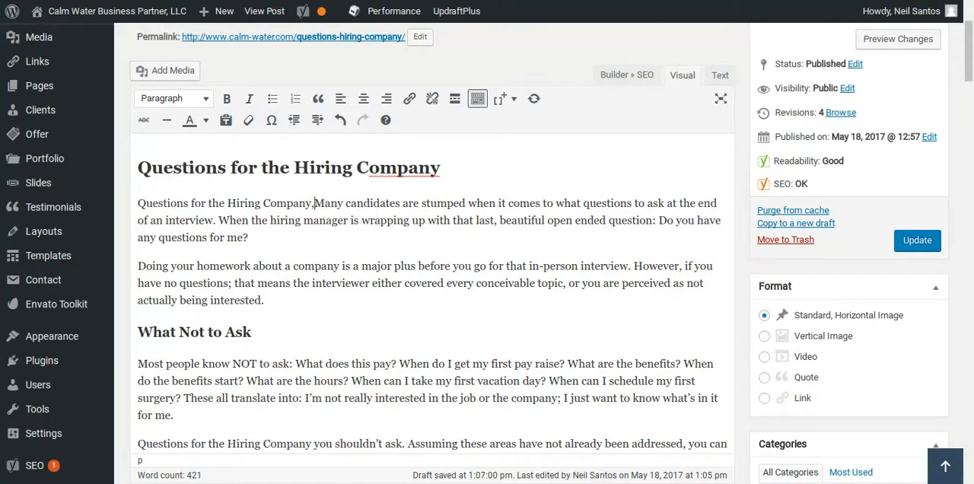
pyautogui.write('rveiw')
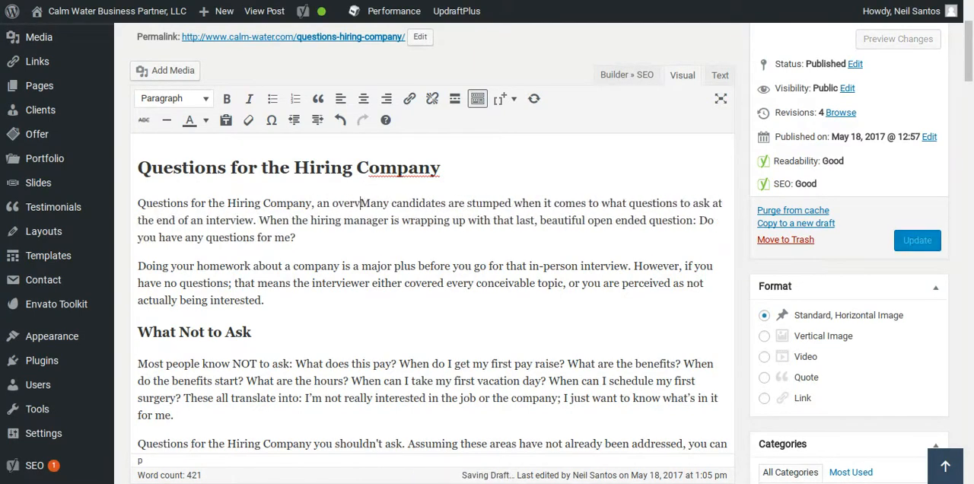
pyautogui.write('.')
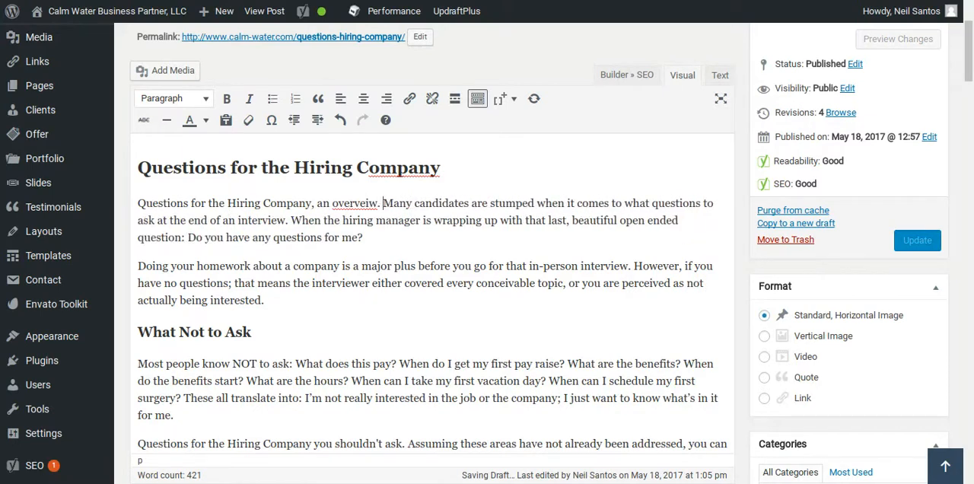
pyautogui.doubleClick(355, 205)
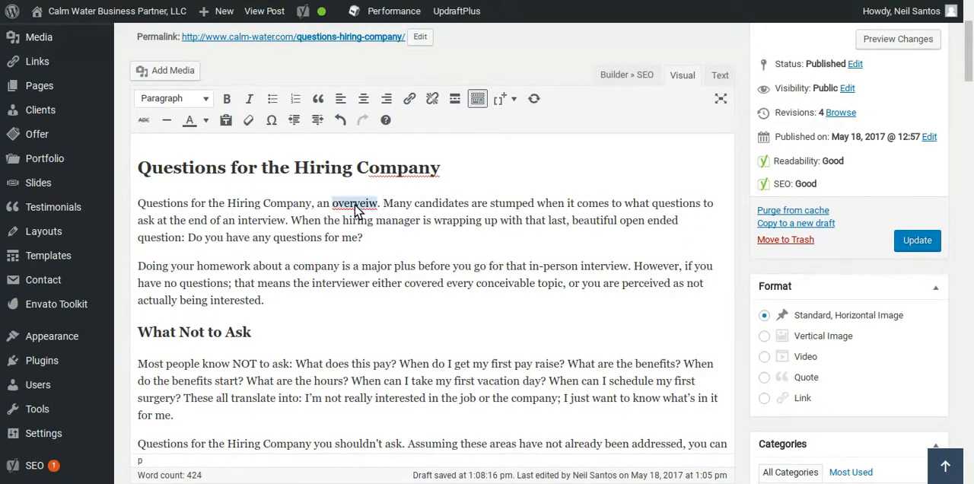
pyautogui.write('overview')
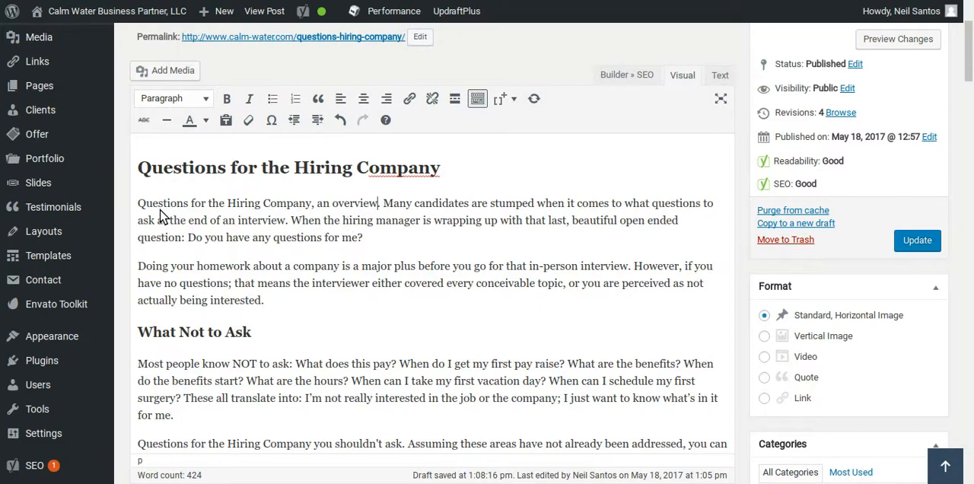
# Fill the snippet's meta description with the post's opening overview paragraph, trimmed to end at "When the hirin".
pyautogui.moveTo(141, 205); pyautogui.dragTo(376, 239)
pyautogui.hotkey('ctrl', 'c')
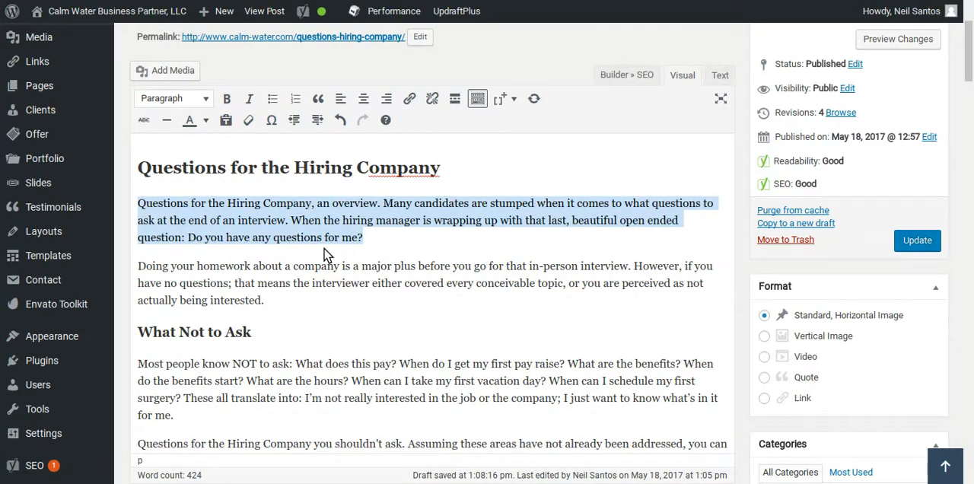
pyautogui.scroll(-15, 196, 311)
pyautogui.scroll(-15, 141, 331)
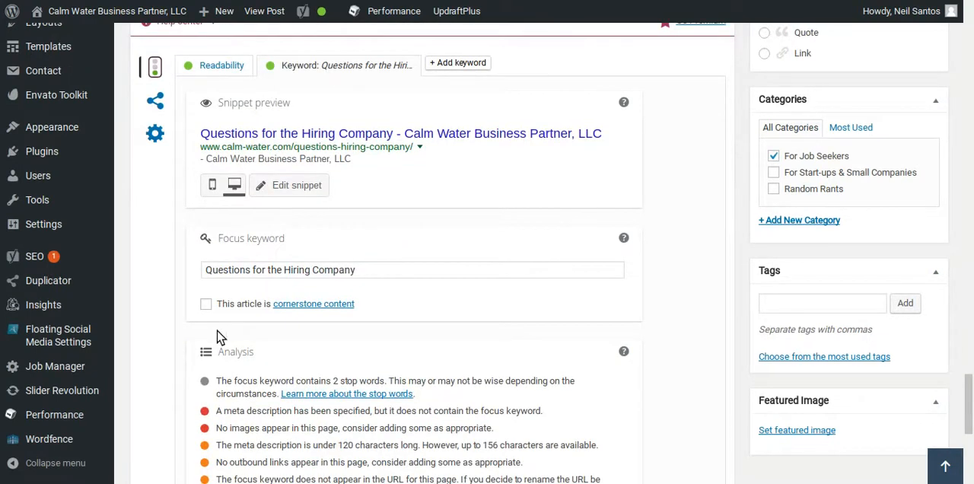
pyautogui.scroll(-2, 173, 343)
pyautogui.scroll(2, 248, 290)
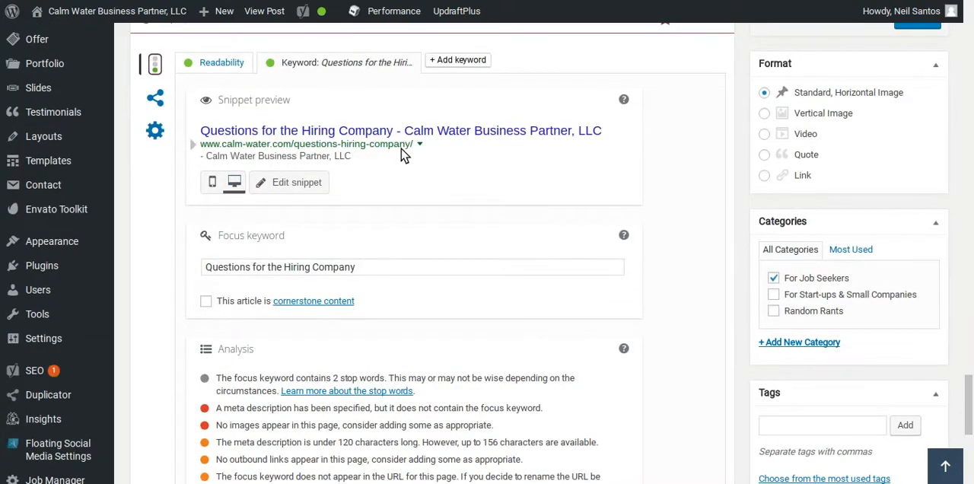
pyautogui.click(346, 147)
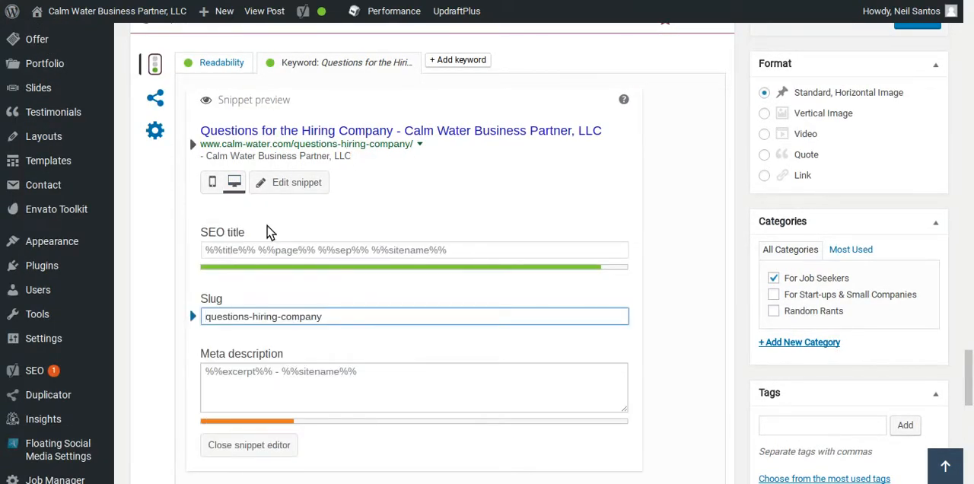
pyautogui.click(212, 381)
pyautogui.hotkey('ctrl', 'v')
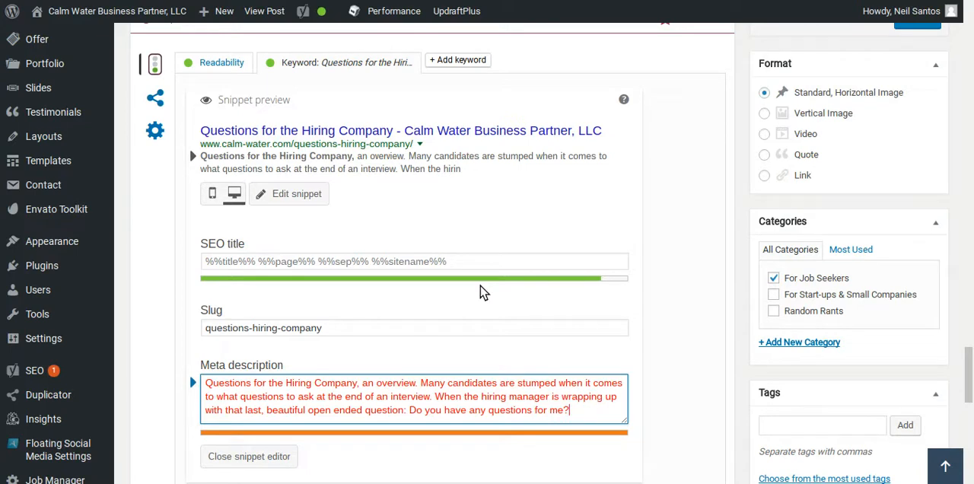
pyautogui.moveTo(503, 397); pyautogui.dragTo(605, 441)
pyautogui.press('BackSpace')
# Set the SEO title in the snippet to "Questions for the Hiring Company - Calm Water Business Partner, LLC".
pyautogui.click(149, 352)
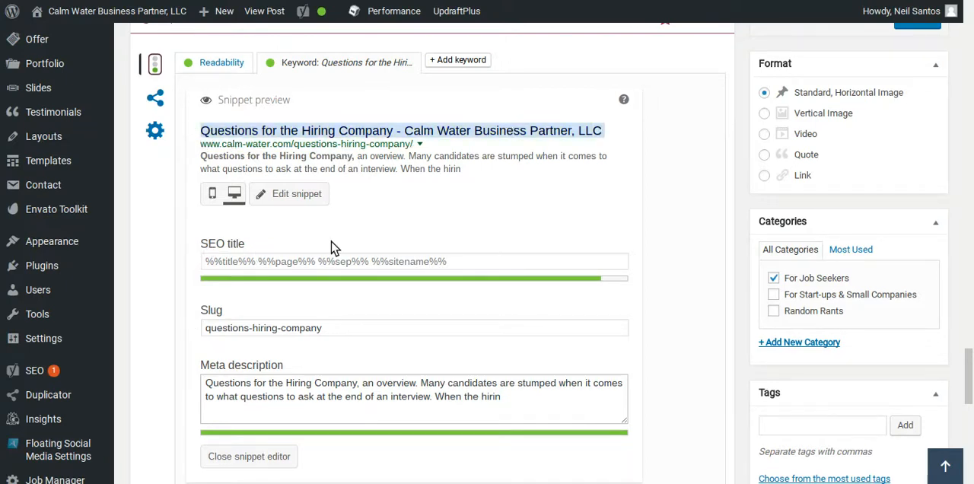
pyautogui.click(318, 260)
pyautogui.write('Questions for the Hiring Company - Calm Water Business Partner, LLC')
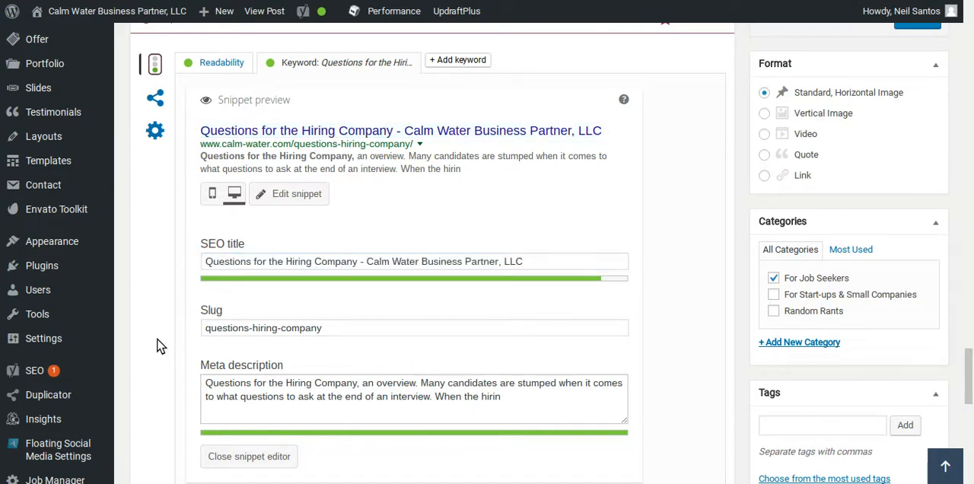
pyautogui.scroll(-5, 156, 344)
pyautogui.scroll(-1, 157, 351)
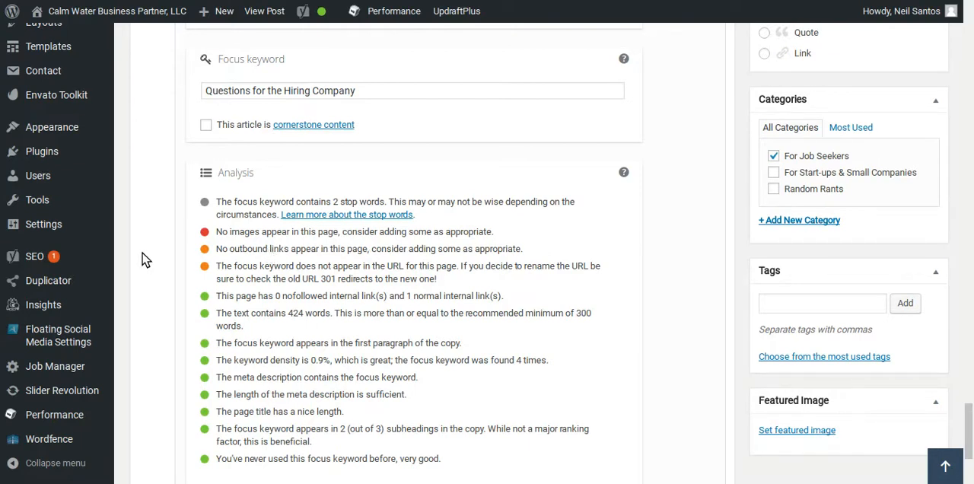
# Start adding media before the "Questions for the Hiring Company, an overview" paragraph and choose the waiting-room image 54806023_ml.jpg from the media library.
pyautogui.scroll(1, 156, 281)
pyautogui.scroll(9, 156, 280)
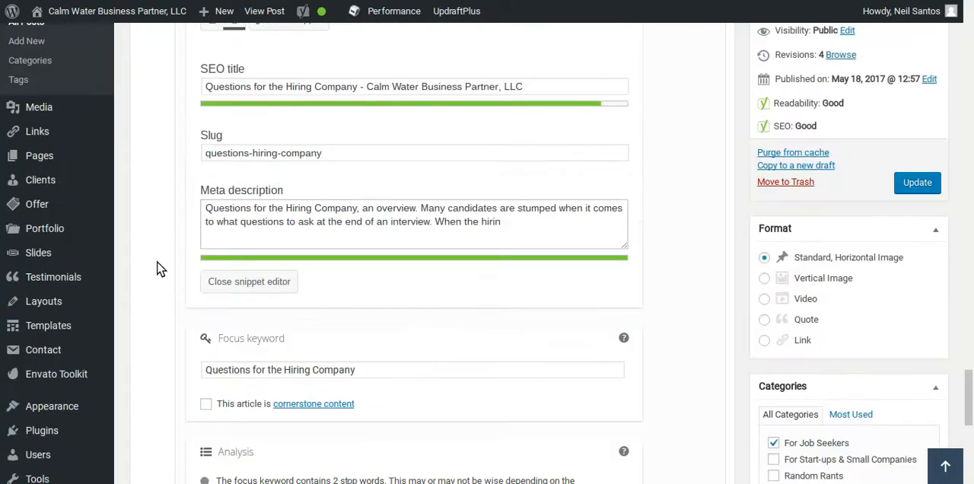
pyautogui.scroll(3, 156, 303)
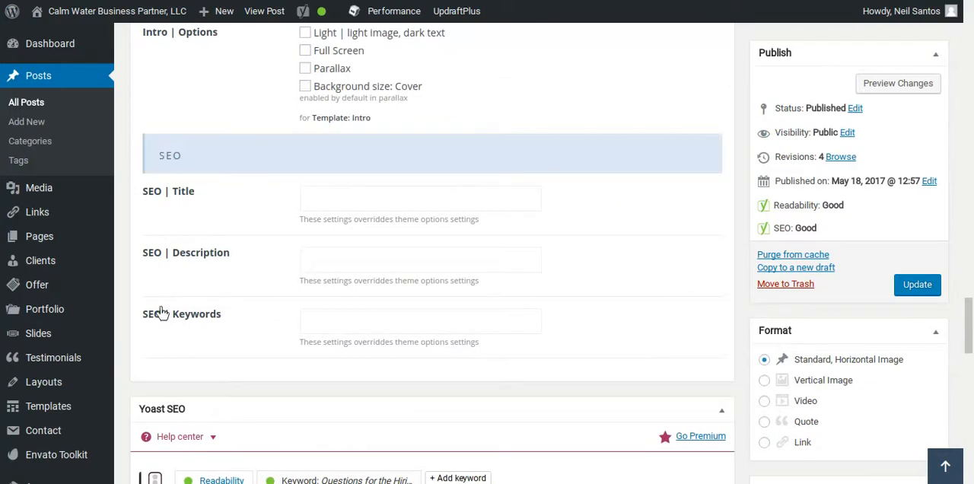
pyautogui.scroll(15, 161, 314)
pyautogui.scroll(8, 154, 250)
pyautogui.scroll(-3, 156, 248)
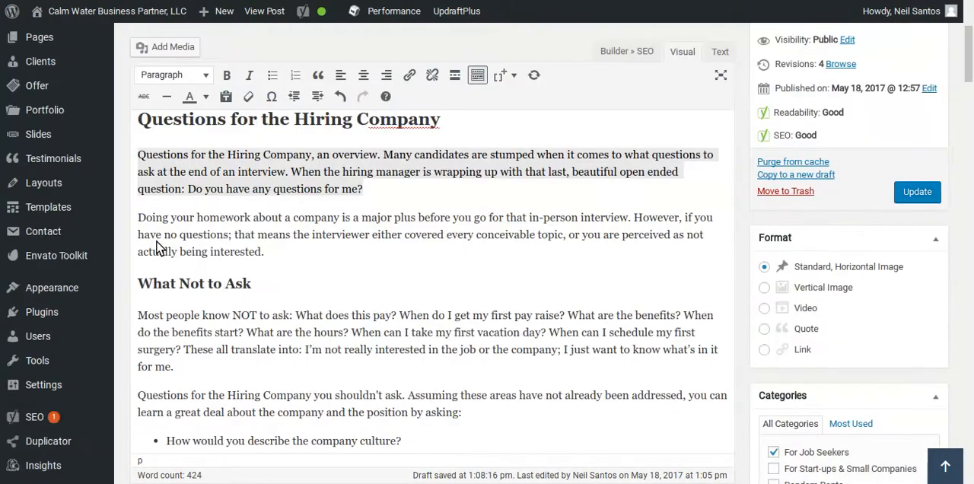
pyautogui.tripleClick(143, 163)
pyautogui.click(143, 162)
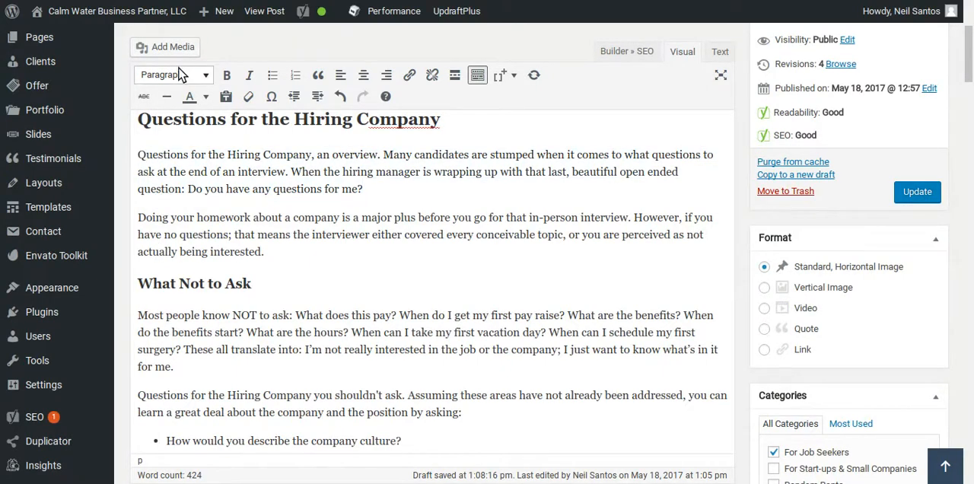
pyautogui.click(164, 47)
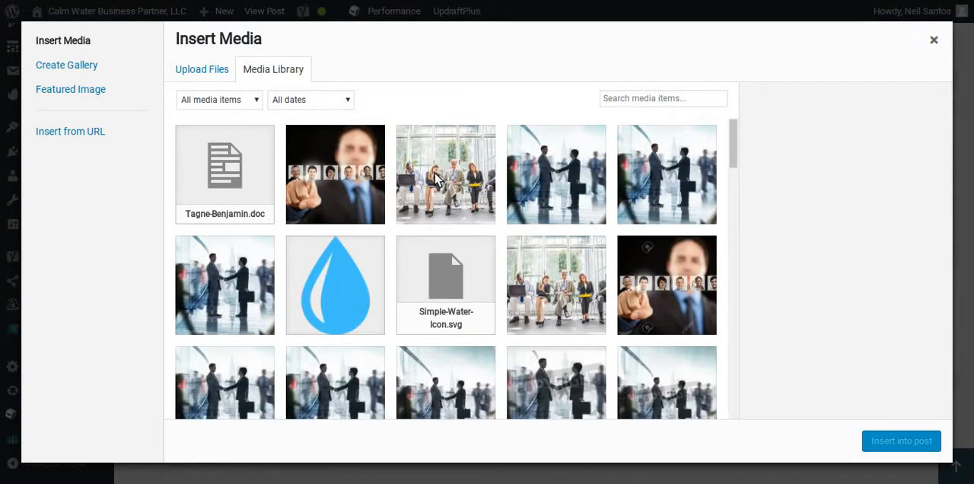
pyautogui.click(451, 185)
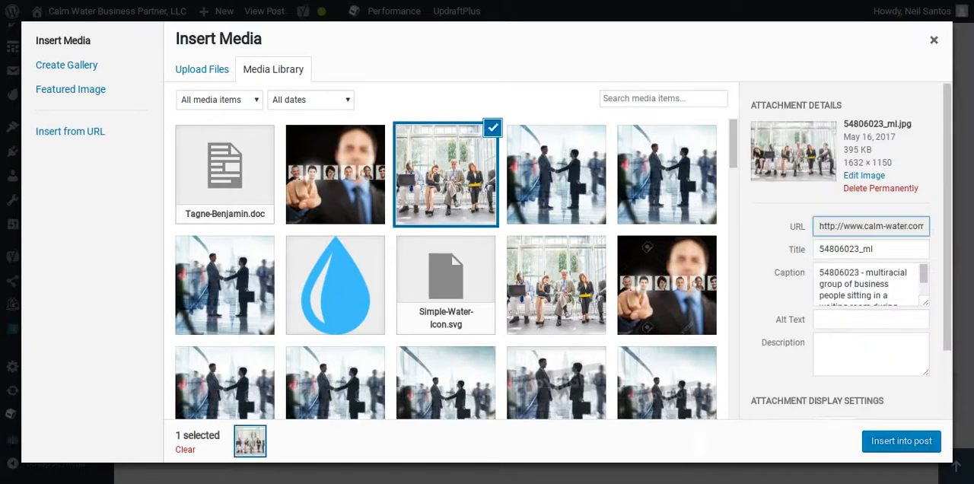
# Paste the copied SEO title into the alt text of the chosen waiting-room image.
pyautogui.scroll(-1, 797, 311)
pyautogui.click(822, 289)
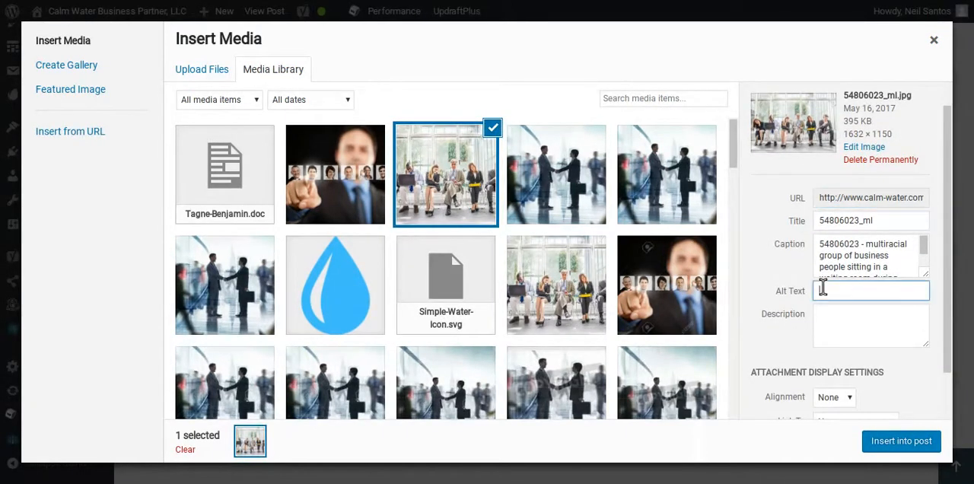
pyautogui.write('Calm Water Business Partner, LLC')
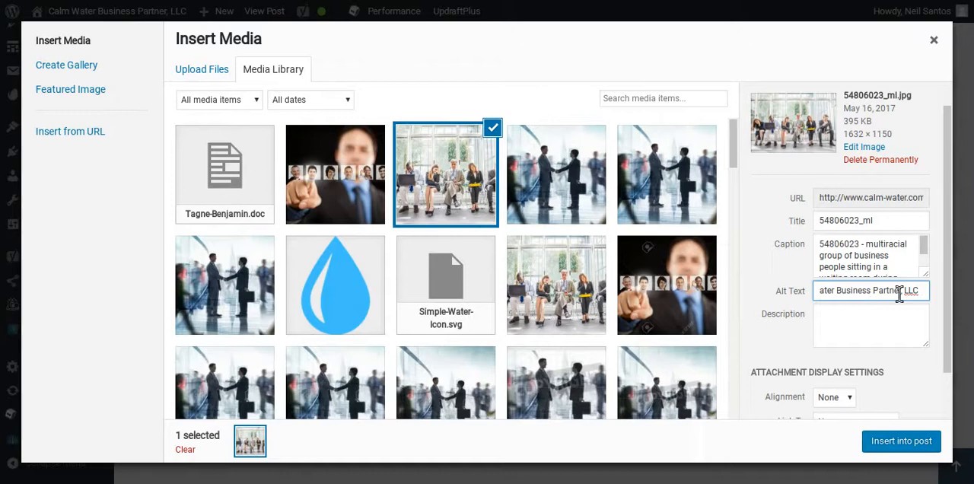
pyautogui.moveTo(917, 291); pyautogui.dragTo(829, 292)
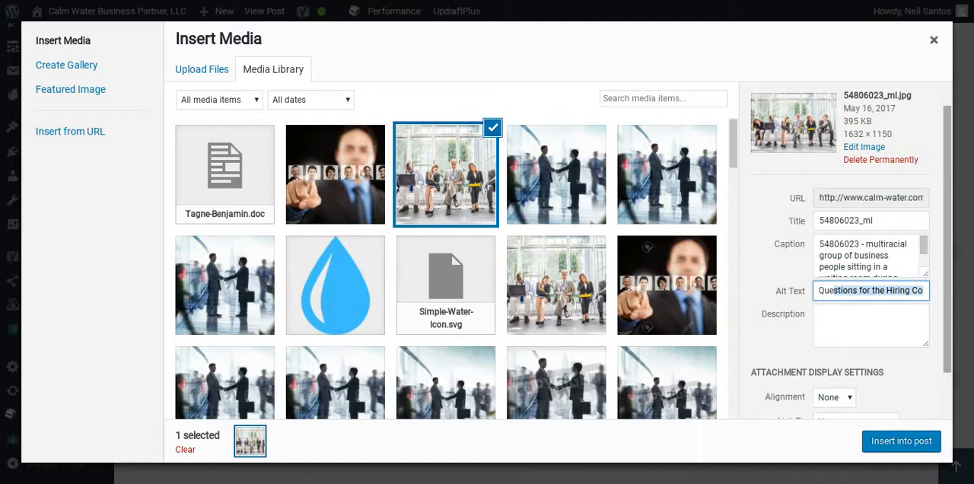
pyautogui.click(860, 292)
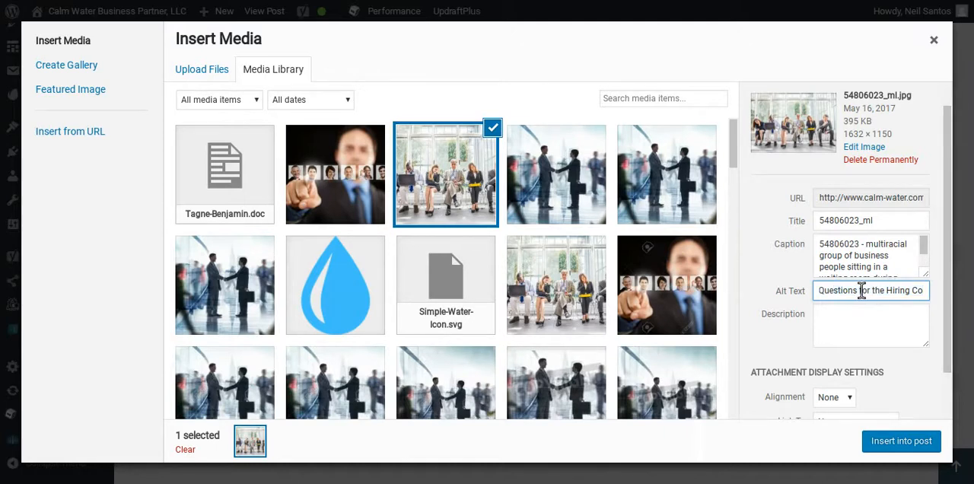
pyautogui.moveTo(861, 292); pyautogui.dragTo(972, 302)
pyautogui.press('BackSpace')
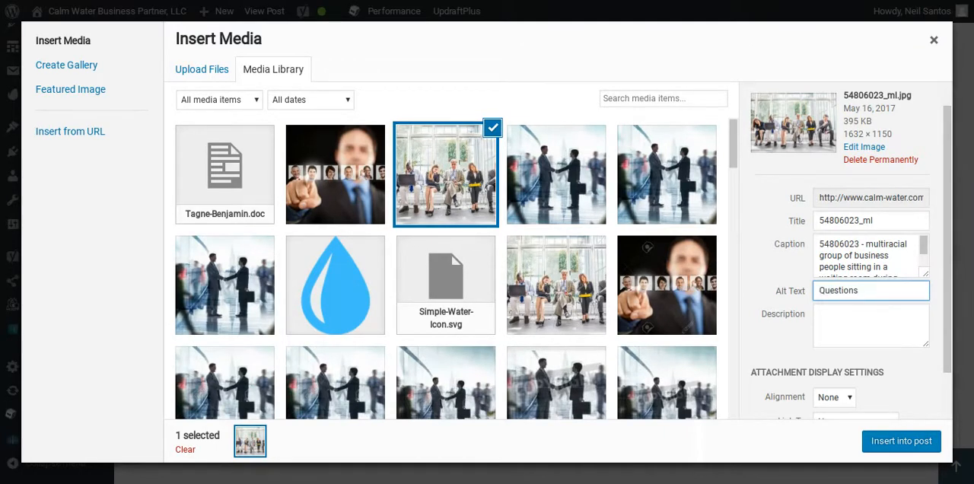
pyautogui.hotkey('ctrl', 'z')
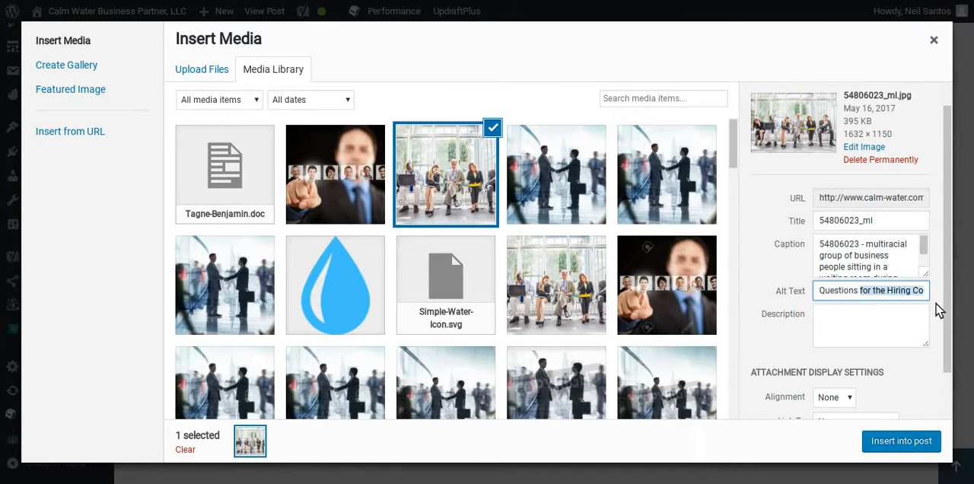
# Shorten the image's alt text to "Questions for the Hiring Company" and insert the image into the post.
pyautogui.click(923, 302)
pyautogui.press('BackSpace')
pyautogui.press('BackSpace')
pyautogui.press('BackSpace')
pyautogui.press('BackSpace')
pyautogui.press('BackSpace')
pyautogui.press('BackSpace')
pyautogui.press('BackSpace')
pyautogui.press('BackSpace')
pyautogui.press('BackSpace')
pyautogui.press('BackSpace')
pyautogui.press('BackSpace')
pyautogui.press('BackSpace')
pyautogui.press('BackSpace')
pyautogui.press('BackSpace')
pyautogui.press('BackSpace')
pyautogui.press('BackSpace')
pyautogui.press('BackSpace')
pyautogui.press('BackSpace')
pyautogui.press('BackSpace')
pyautogui.press('BackSpace')
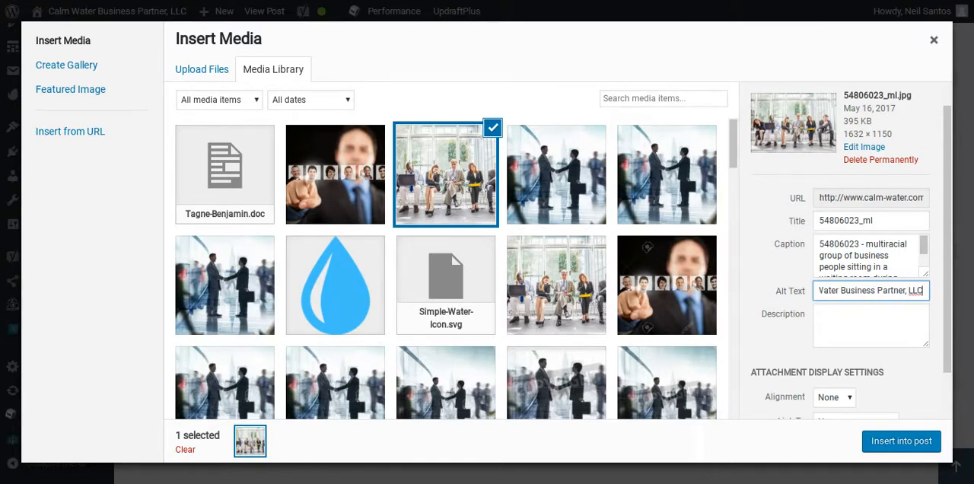
pyautogui.press('BackSpace')
pyautogui.press('BackSpace')
pyautogui.press('BackSpace')
pyautogui.press('BackSpace')
pyautogui.press('BackSpace')
pyautogui.press('BackSpace')
pyautogui.press('BackSpace')
pyautogui.press('BackSpace')
pyautogui.press('BackSpace')
pyautogui.press('BackSpace')
pyautogui.press('BackSpace')
pyautogui.press('BackSpace')
pyautogui.press('BackSpace')
pyautogui.press('BackSpace')
pyautogui.press('BackSpace')
pyautogui.press('BackSpace')
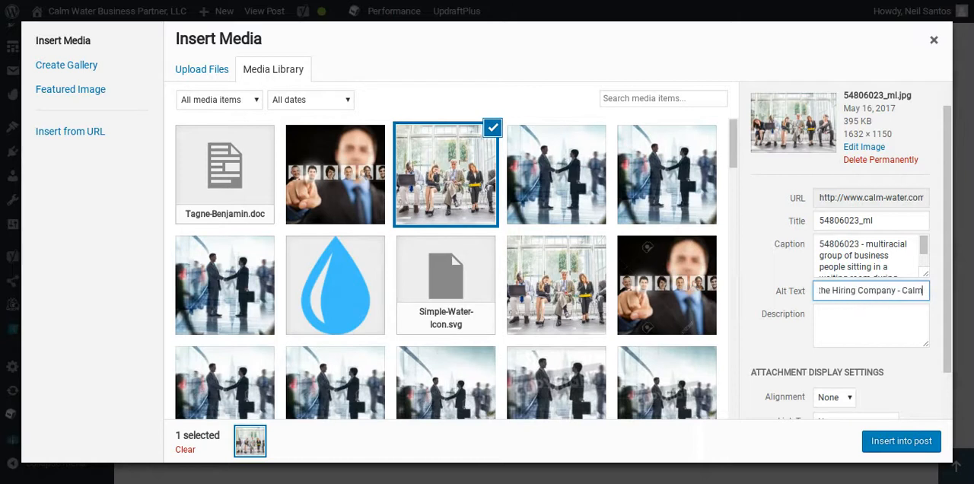
pyautogui.press('BackSpace')
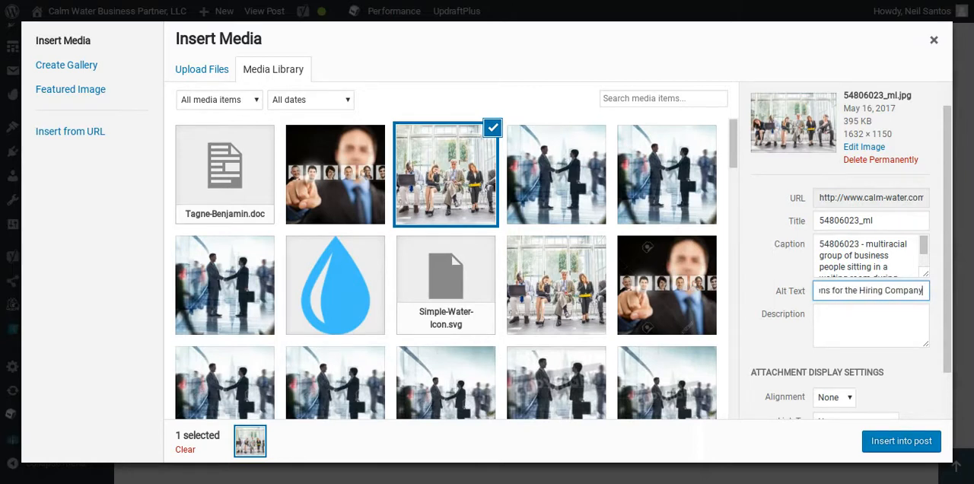
pyautogui.click(923, 443)
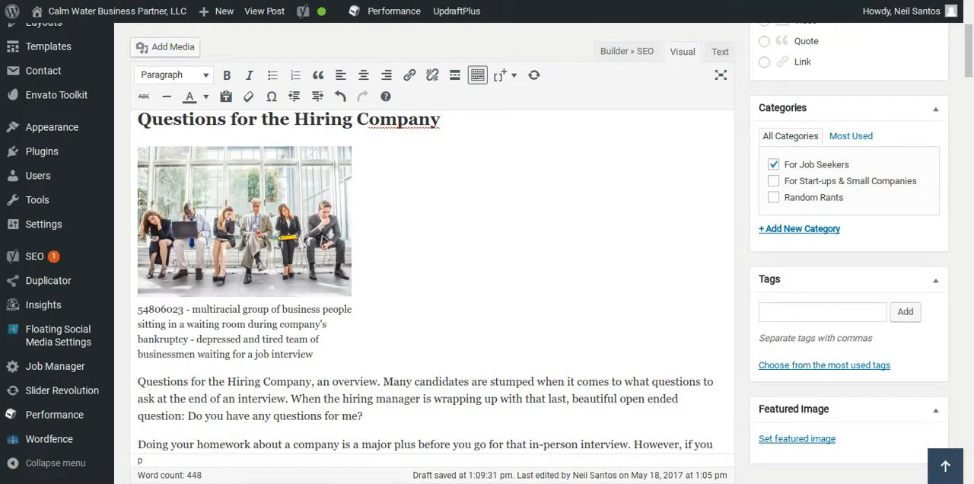
# Remove the caption from the inserted waiting-room image and apply the change.
pyautogui.click(252, 220)
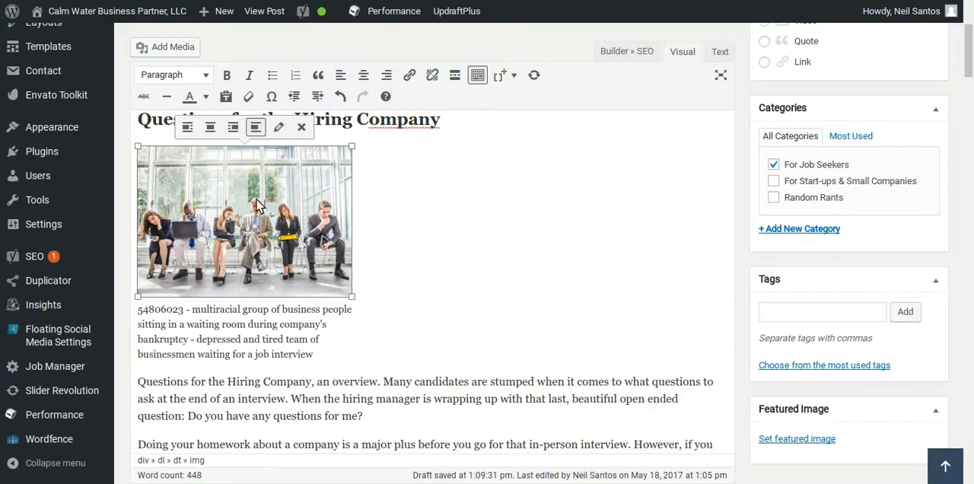
pyautogui.click(279, 127)
pyautogui.click(222, 73)
pyautogui.moveTo(222, 74); pyautogui.dragTo(544, 135)
pyautogui.press('BackSpace')
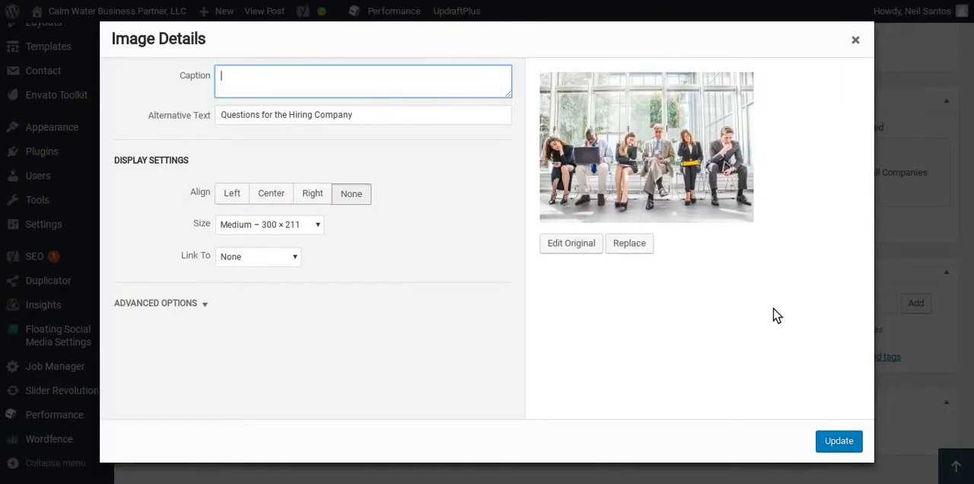
pyautogui.click(837, 441)
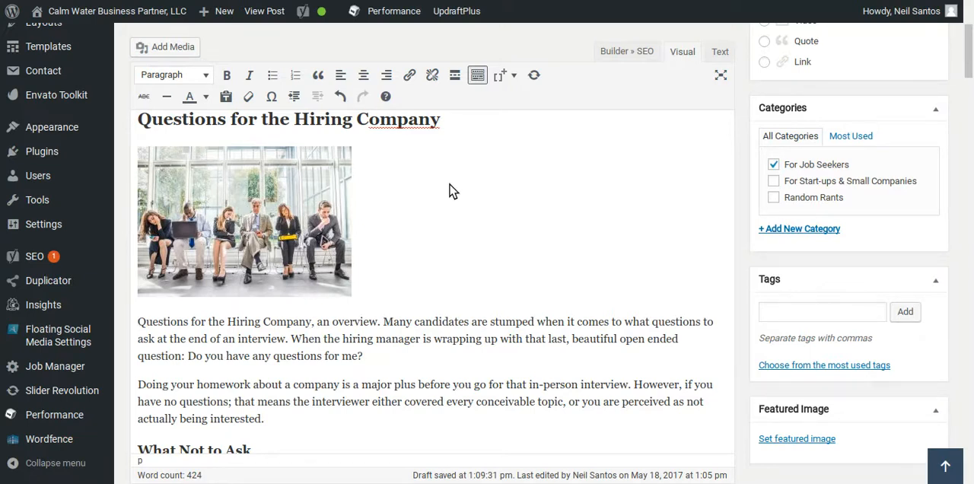
# Close the snippet editor and examine the Yoast SEO analysis of the post with its new image.
pyautogui.scroll(-5, 658, 248)
pyautogui.scroll(-8, 716, 286)
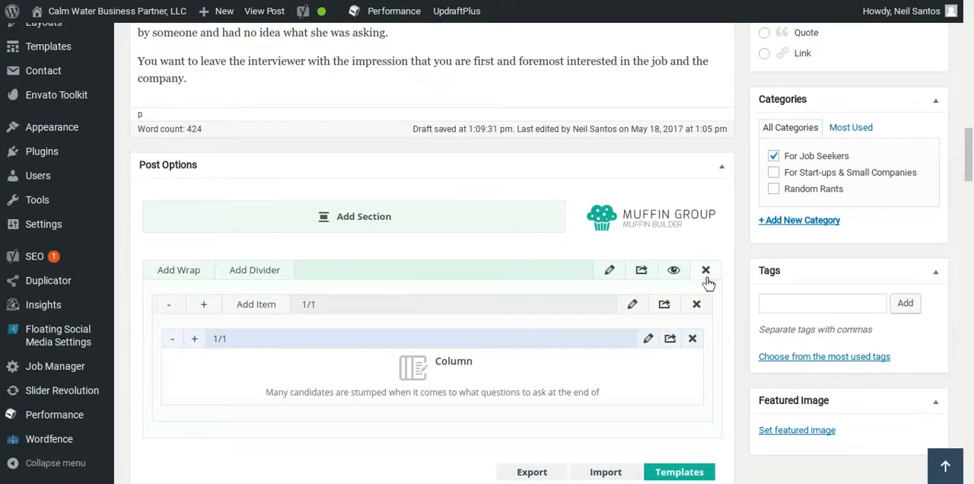
pyautogui.scroll(-10, 708, 283)
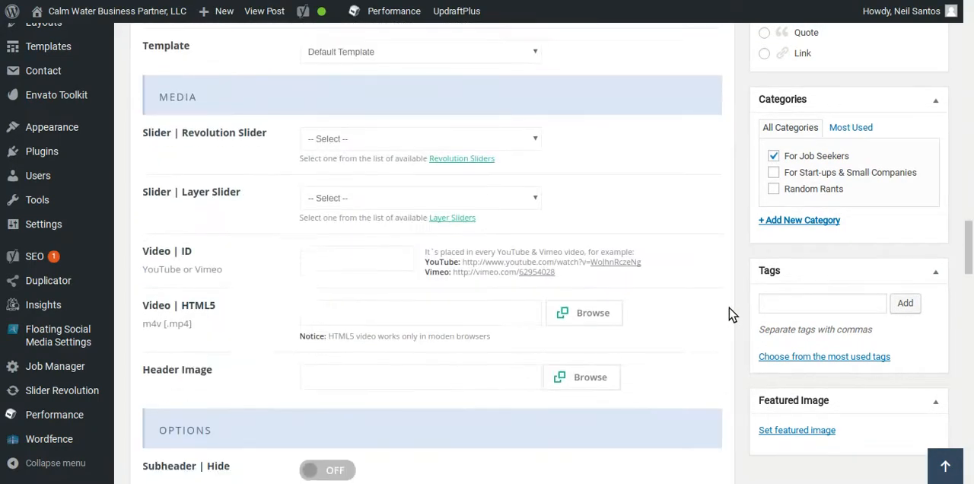
pyautogui.scroll(-10, 729, 312)
pyautogui.scroll(-3, 723, 305)
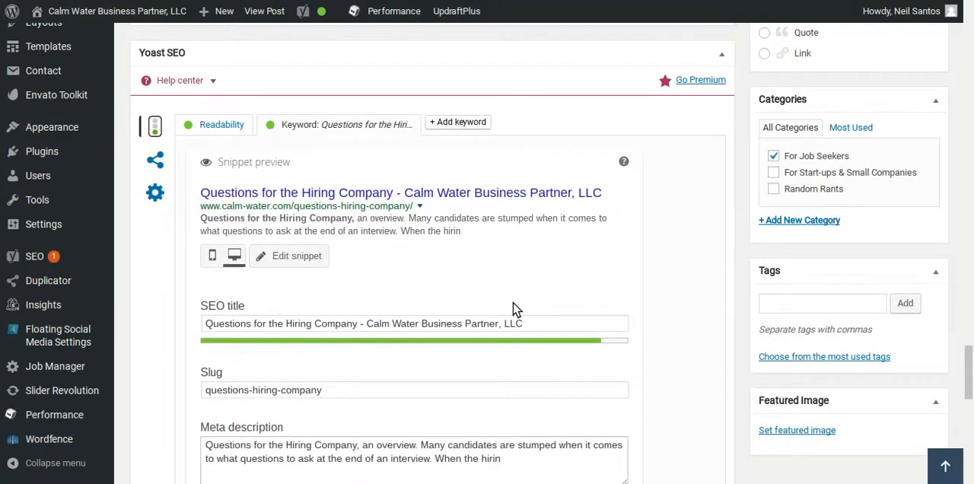
pyautogui.scroll(-4, 548, 385)
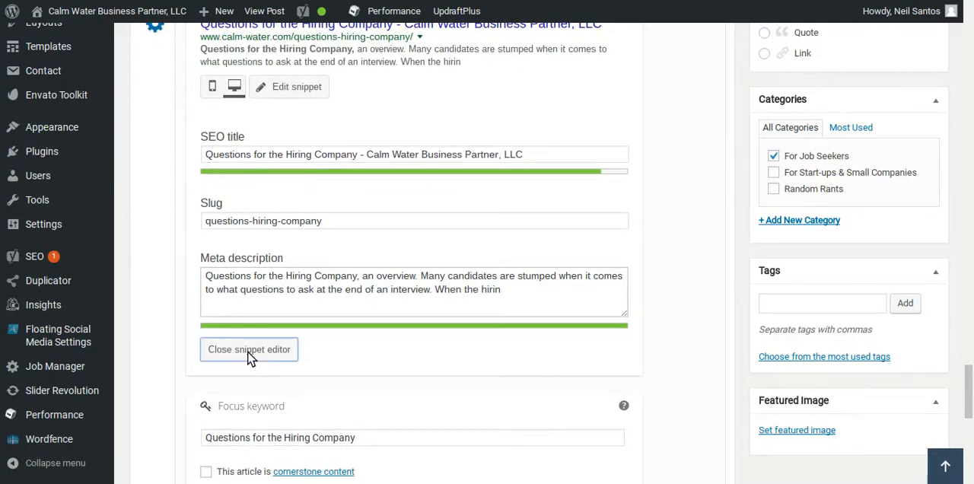
pyautogui.click(249, 352)
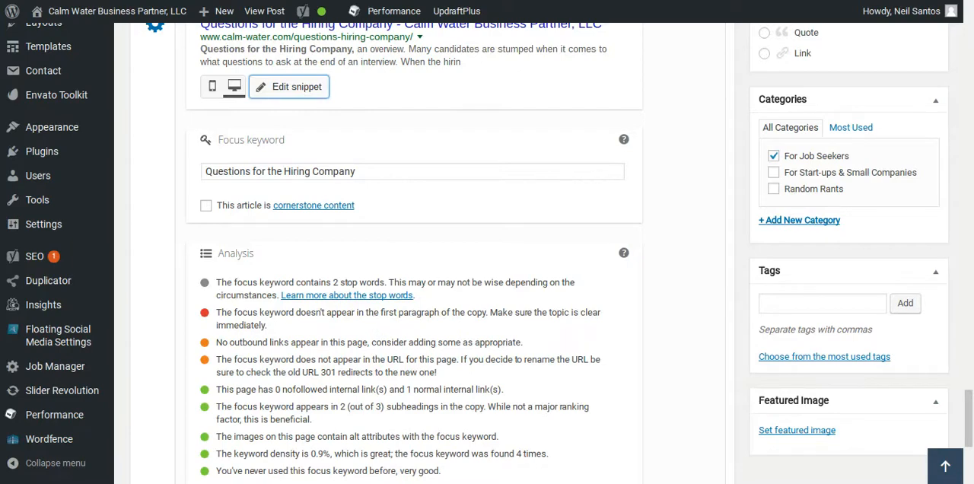
# Move the waiting-room image below the opening paragraph, placing it at the start of the "Doing your homework" paragraph.
pyautogui.scroll(15, 373, 320)
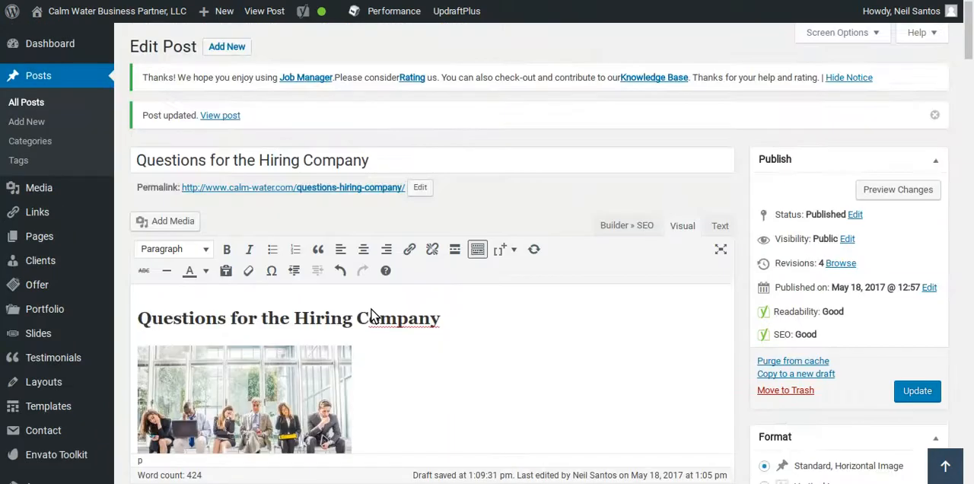
pyautogui.scroll(-5, 372, 320)
pyautogui.scroll(1, 373, 316)
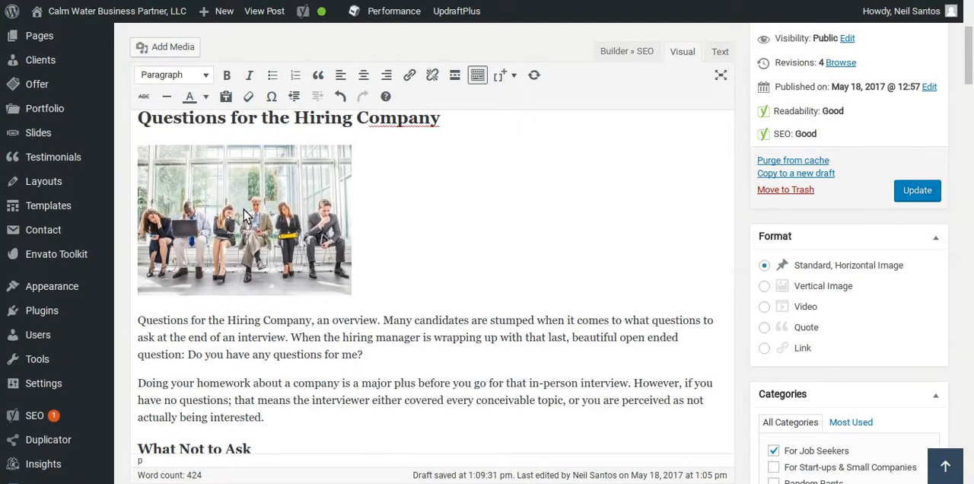
pyautogui.click(232, 196)
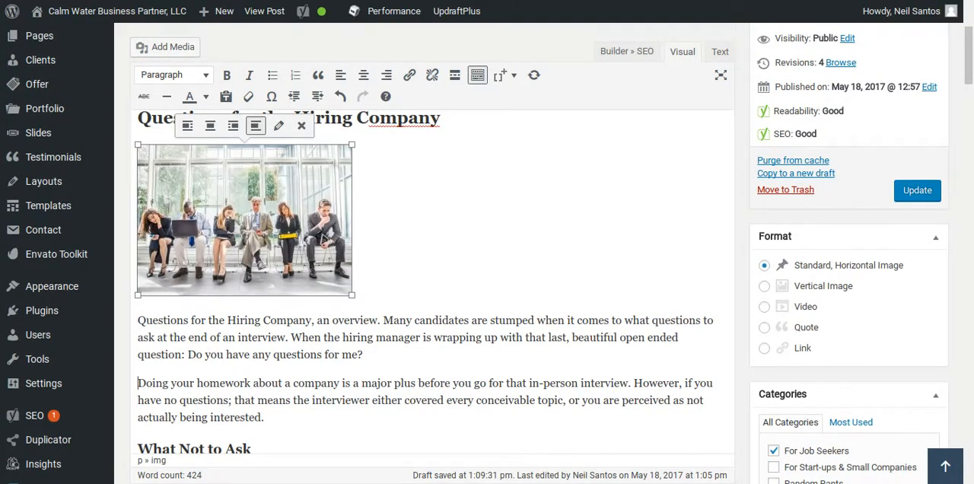
pyautogui.moveTo(232, 196); pyautogui.dragTo(140, 385)
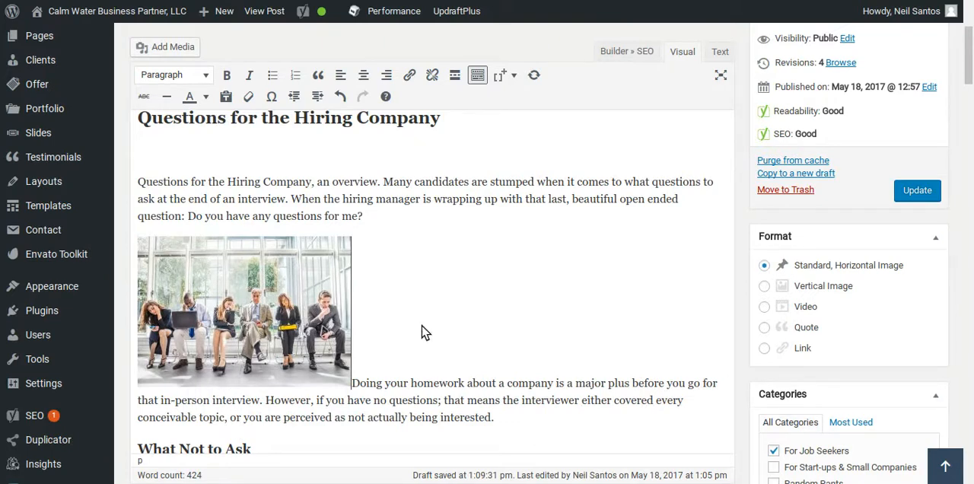
# Check the Yoast SEO analysis and delete the blank paragraph between the heading and the opening paragraph in the post's HTML source.
pyautogui.scroll(-15, 424, 333)
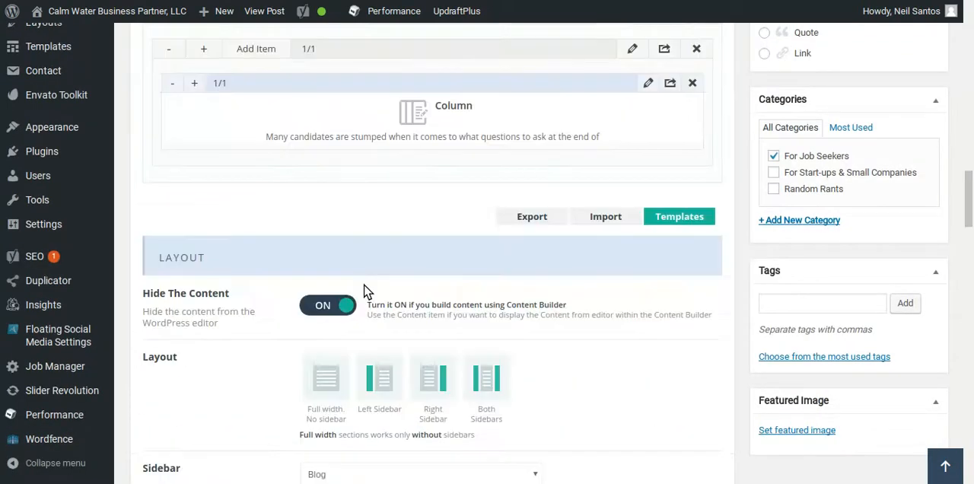
pyautogui.scroll(-15, 190, 319)
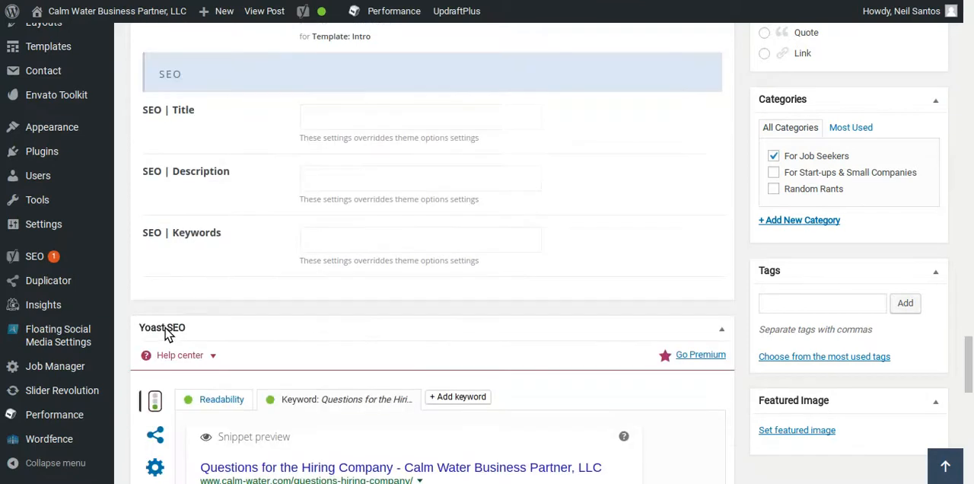
pyautogui.scroll(-6, 167, 334)
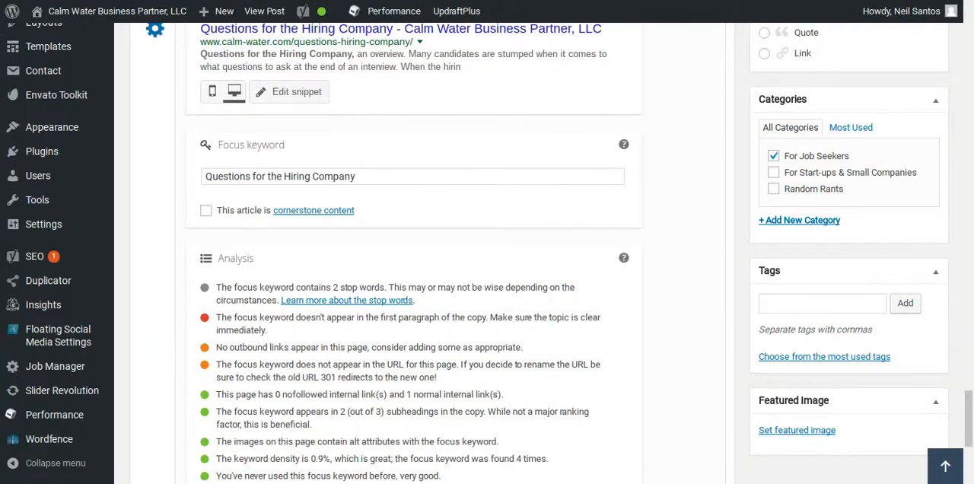
pyautogui.scroll(-1, 165, 328)
pyautogui.scroll(2, 343, 300)
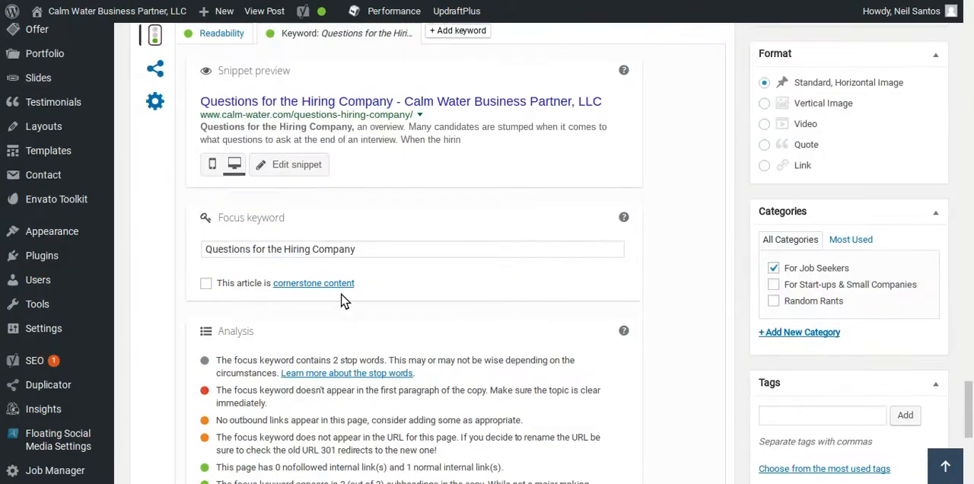
pyautogui.scroll(20, 343, 300)
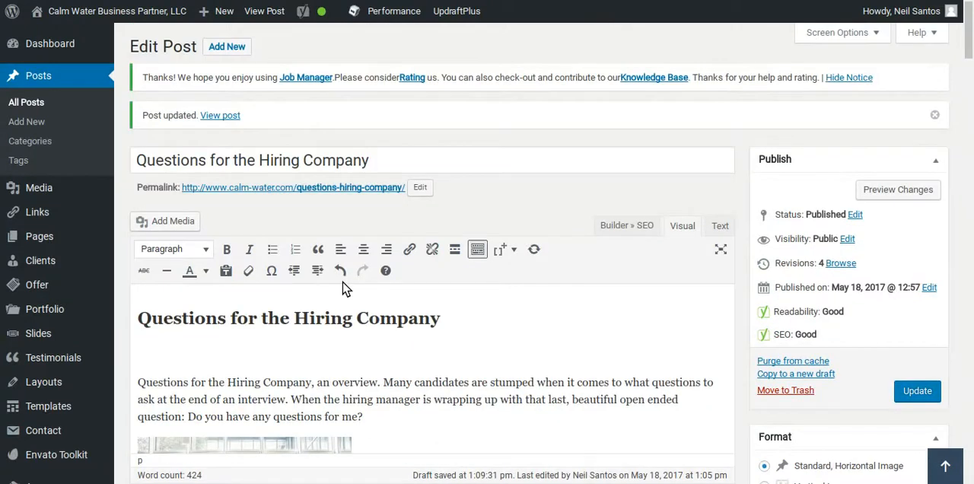
pyautogui.click(721, 227)
pyautogui.moveTo(174, 290); pyautogui.dragTo(122, 299)
pyautogui.press('BackSpace')
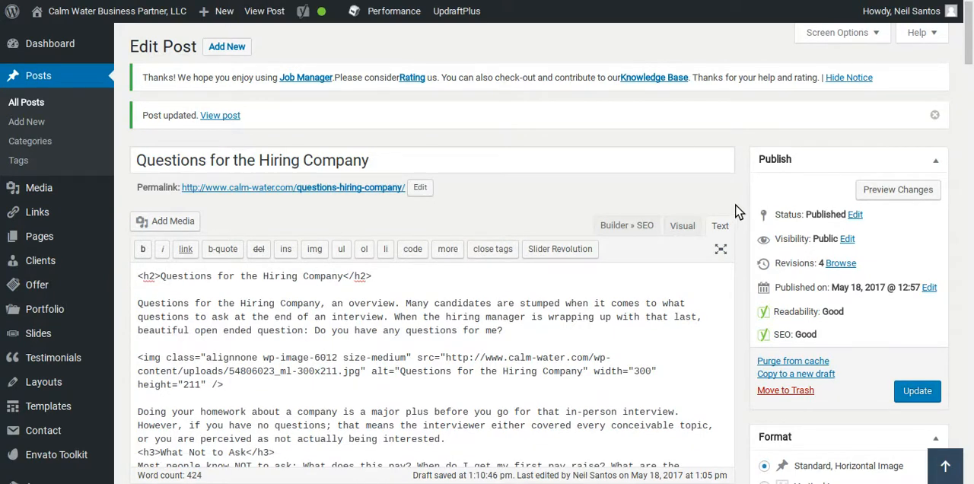
# Re-examine the Yoast SEO analysis and view the media library for a featured image without choosing one.
pyautogui.scroll(-10, 738, 217)
pyautogui.scroll(-10, 742, 262)
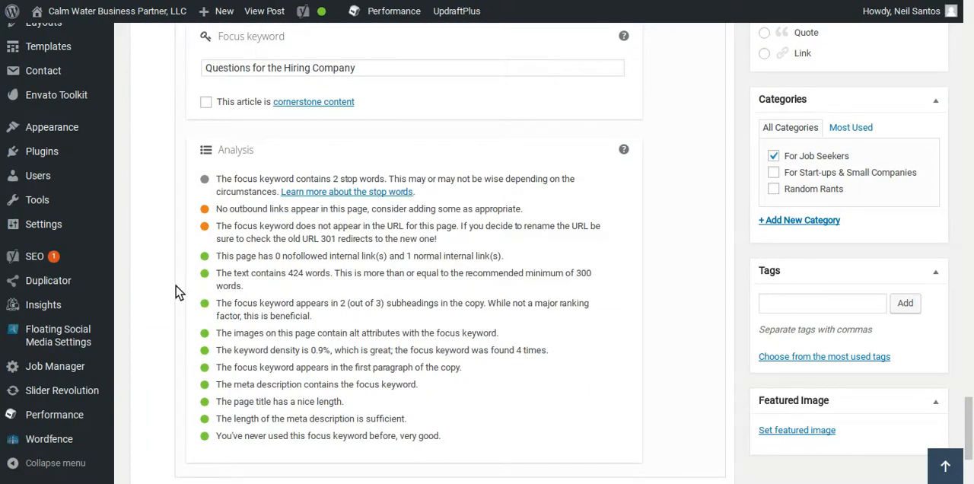
pyautogui.scroll(1, 174, 286)
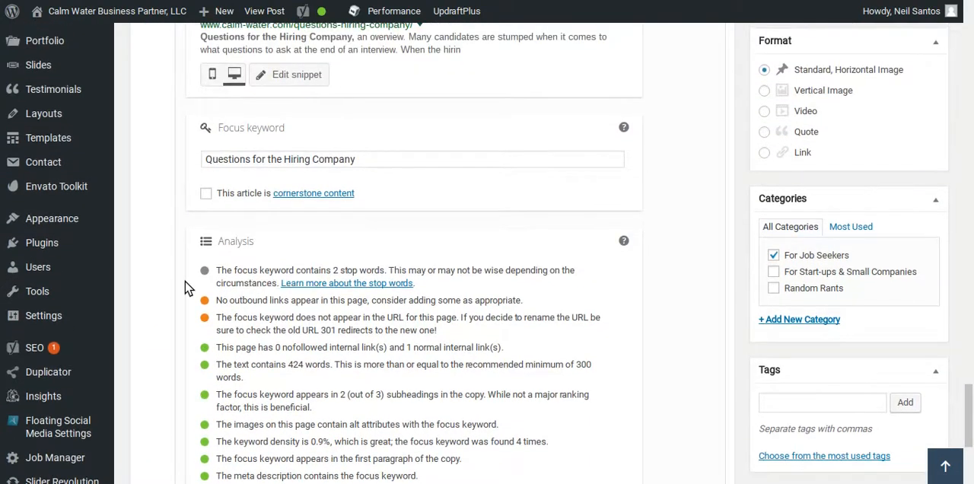
pyautogui.scroll(10, 276, 291)
pyautogui.scroll(5, 305, 300)
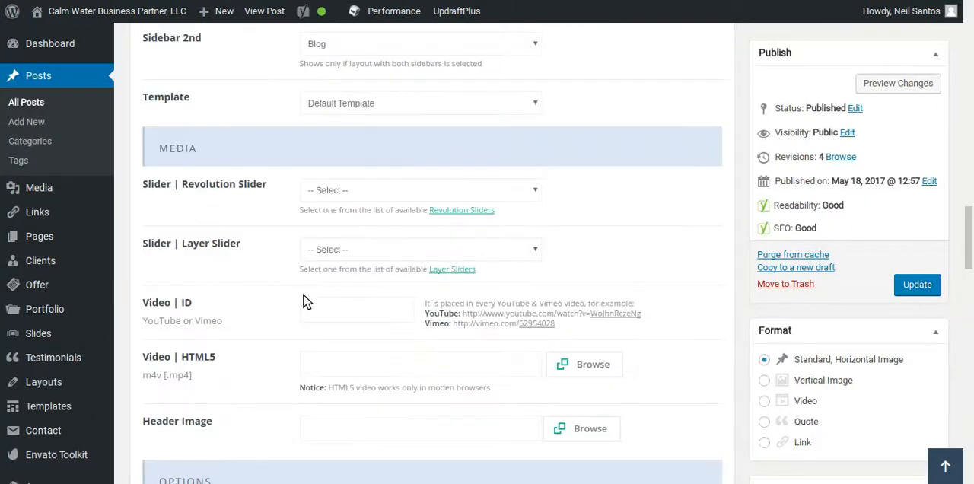
pyautogui.scroll(-15, 305, 304)
pyautogui.scroll(-2, 316, 313)
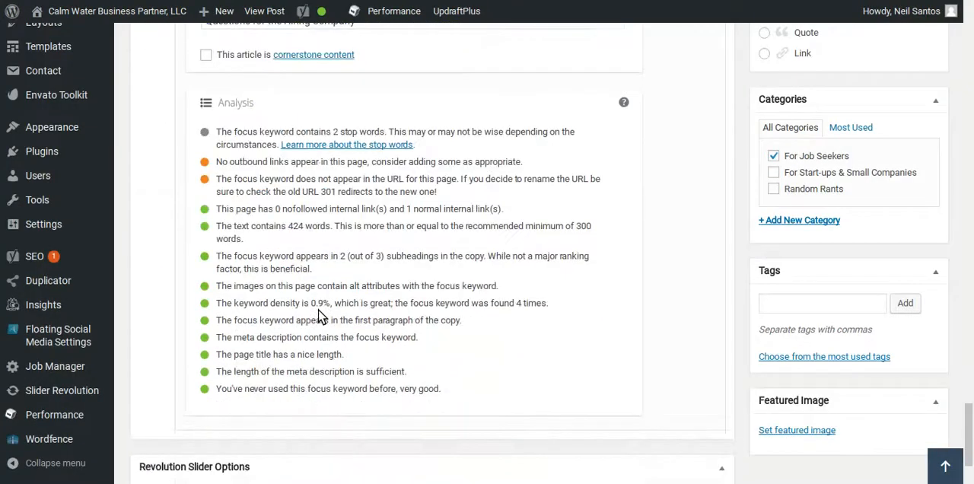
pyautogui.click(764, 431)
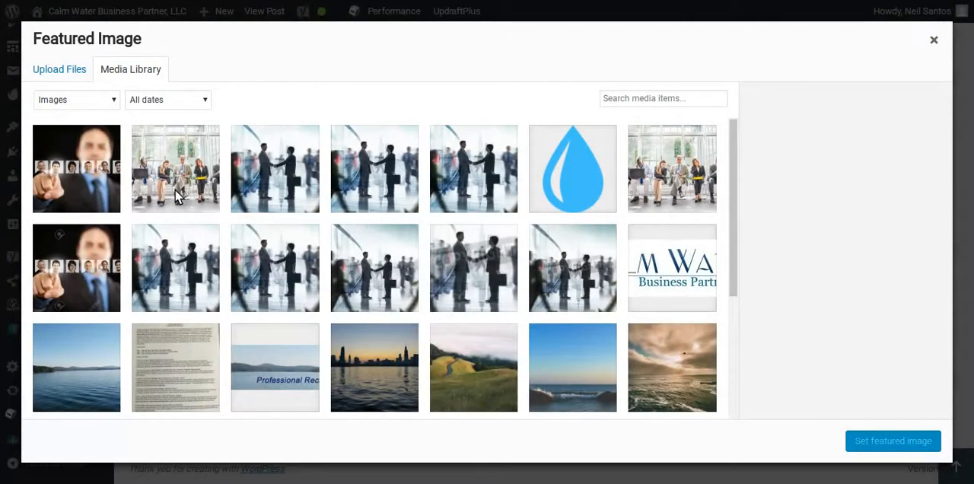
pyautogui.click(934, 40)
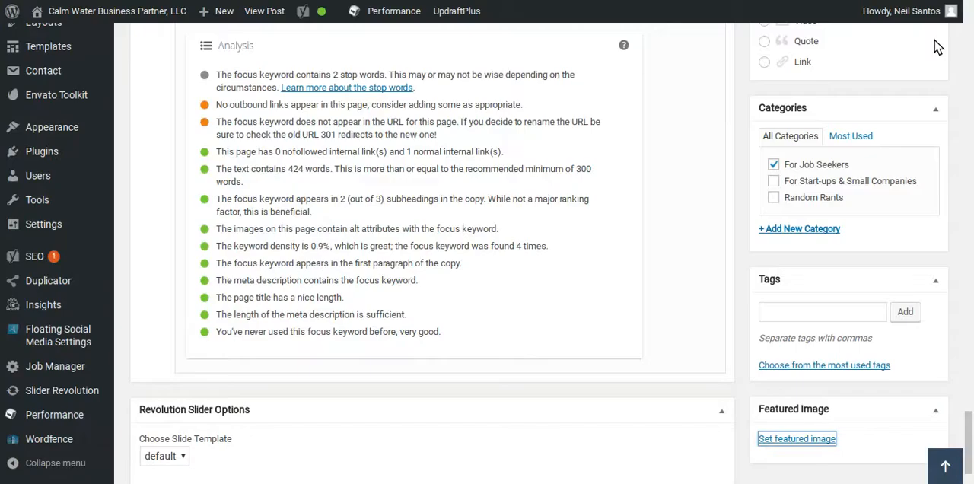
# View the Yoast social settings, return to the snippet editor and copy the full SEO title.
pyautogui.scroll(6, 620, 306)
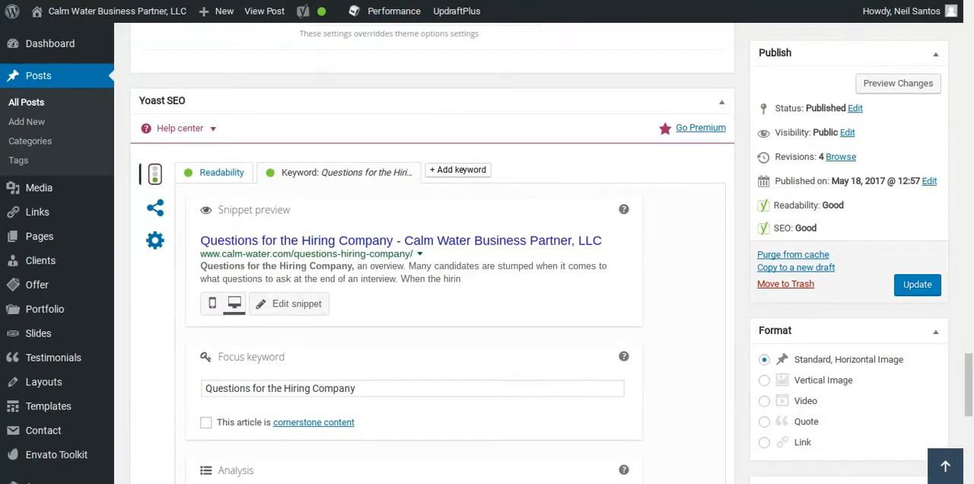
pyautogui.click(155, 208)
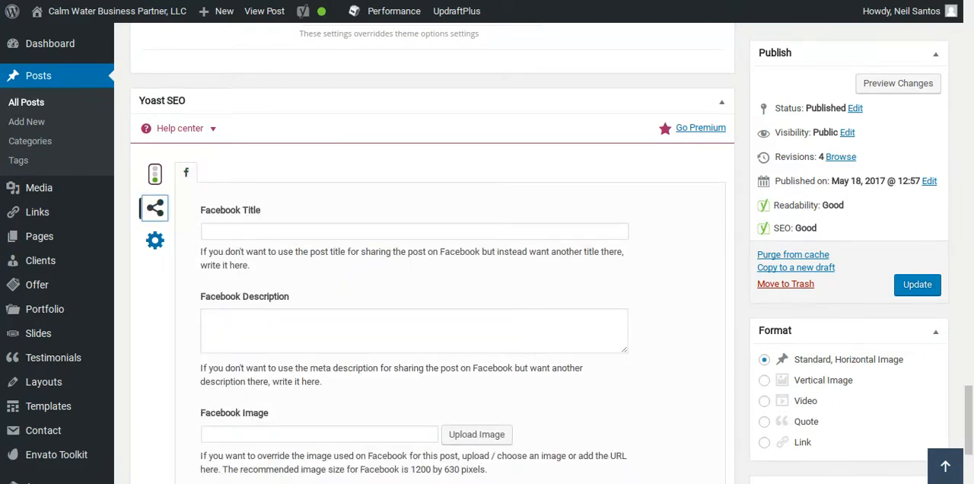
pyautogui.click(157, 174)
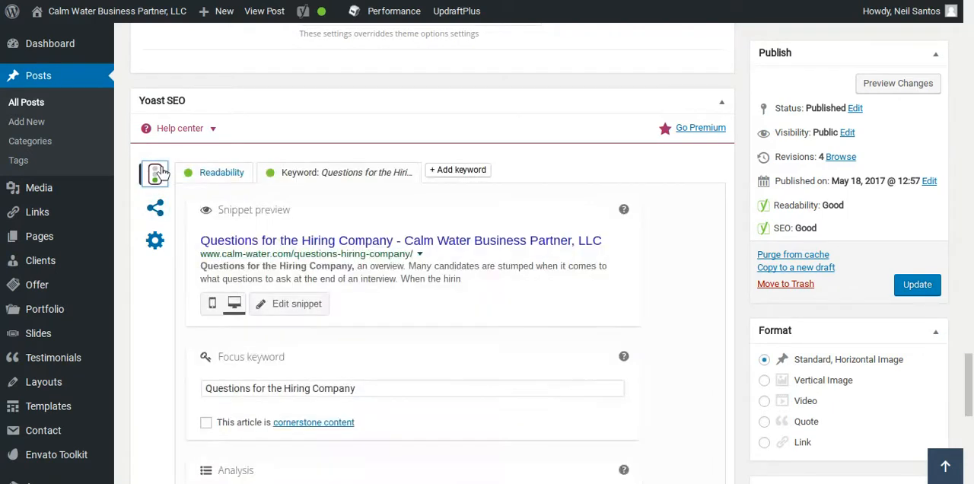
pyautogui.click(220, 242)
pyautogui.moveTo(536, 372)
pyautogui.mouseDown()
pyautogui.moveTo(426, 368)
pyautogui.moveTo(551, 372)
pyautogui.mouseUp()
pyautogui.press('Right')
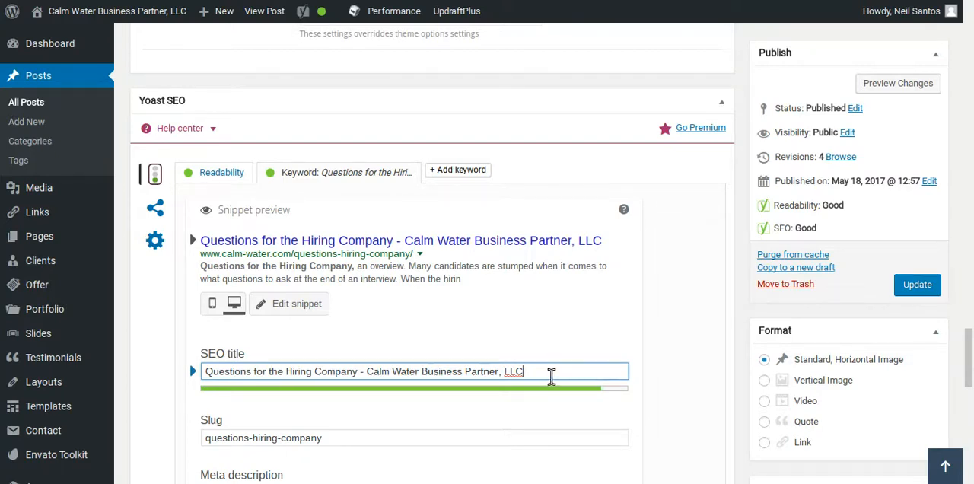
pyautogui.moveTo(554, 374); pyautogui.dragTo(173, 366)
pyautogui.hotkey('ctrl', 'c')
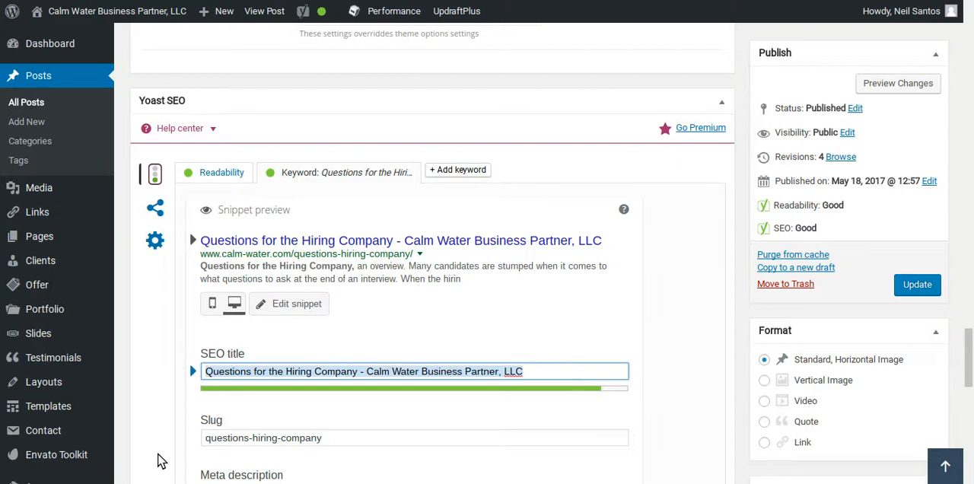
# Paste the copied SEO title as the Facebook Title in the Yoast social settings.
pyautogui.scroll(-4, 139, 378)
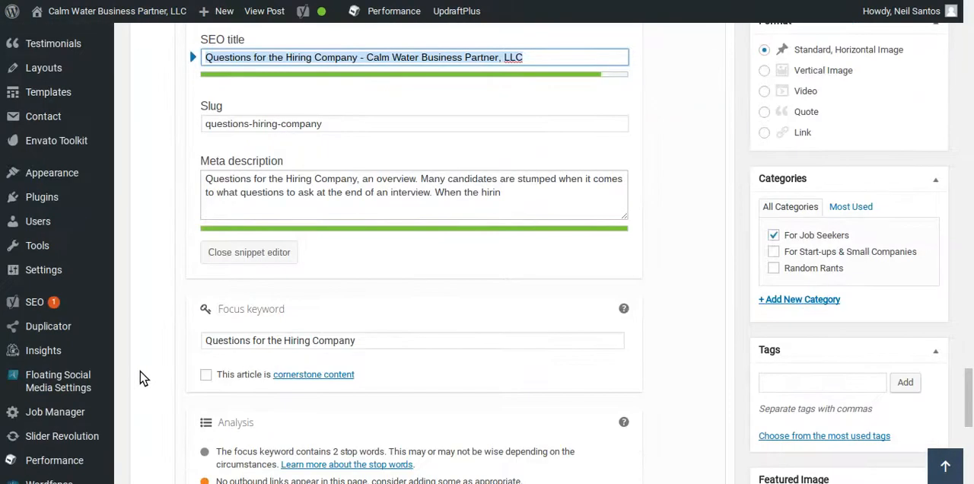
pyautogui.scroll(4, 139, 378)
pyautogui.click(158, 192)
pyautogui.click(253, 210)
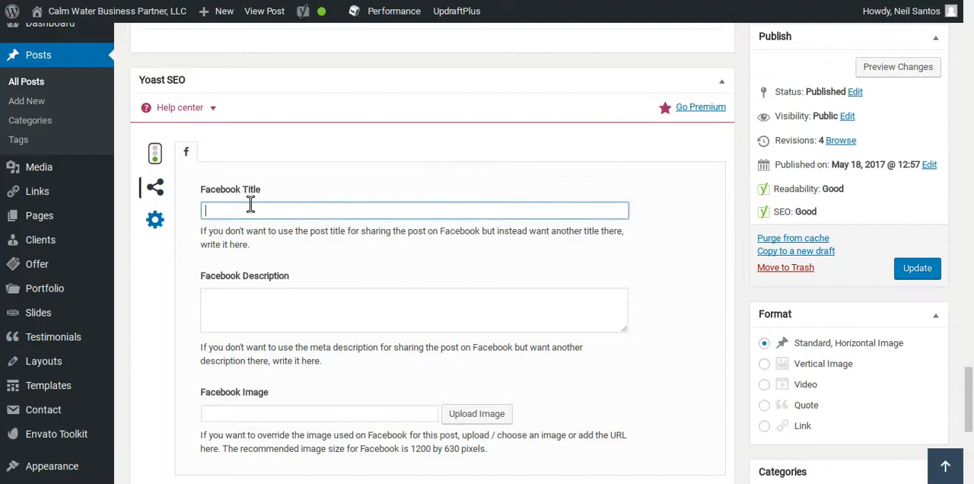
pyautogui.hotkey('ctrl', 'v')
# Copy the post's whole opening paragraph, from "Questions for the Hiring Company, an overview" to "Do you have any questions for me?".
pyautogui.click(156, 155)
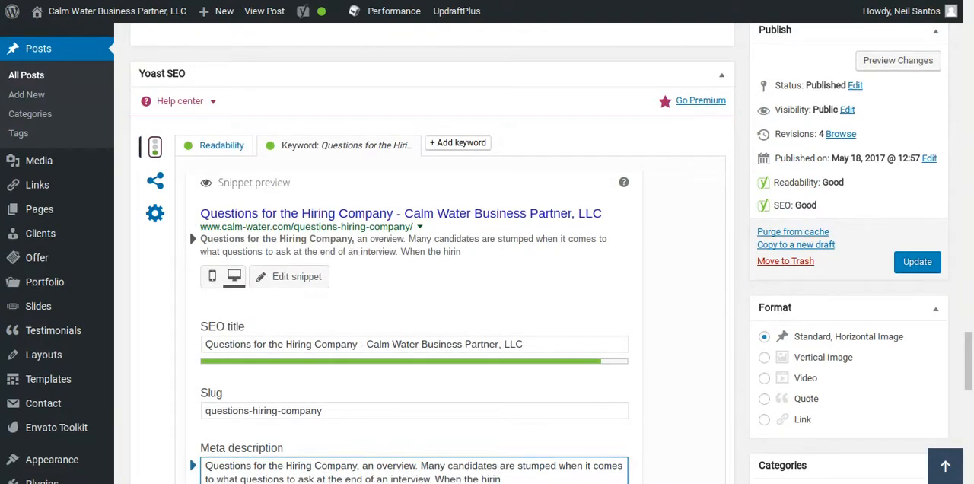
pyautogui.scroll(10, 150, 272)
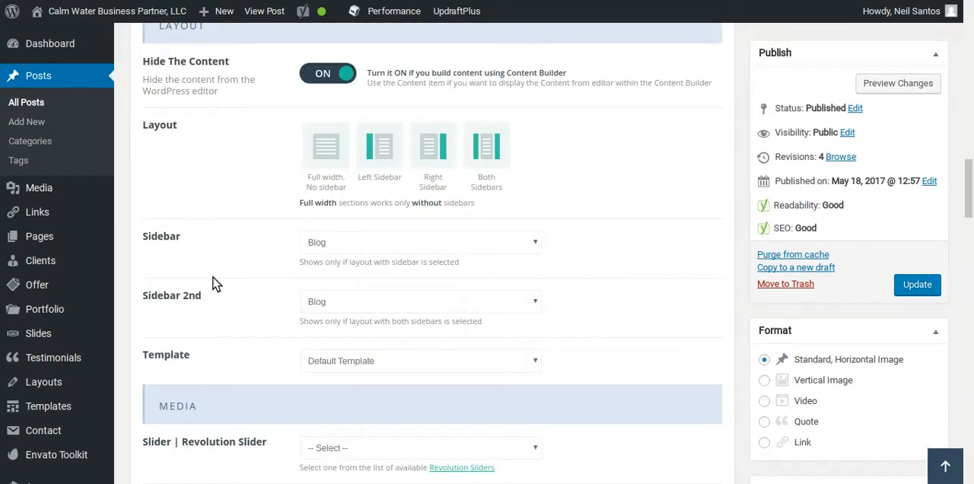
pyautogui.scroll(10, 216, 283)
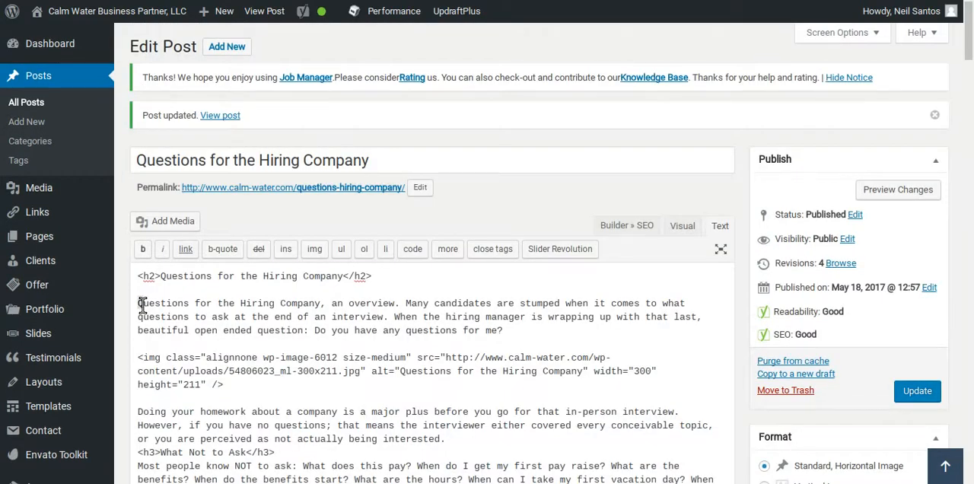
pyautogui.moveTo(138, 303); pyautogui.dragTo(507, 330)
pyautogui.hotkey('ctrl', 'c')
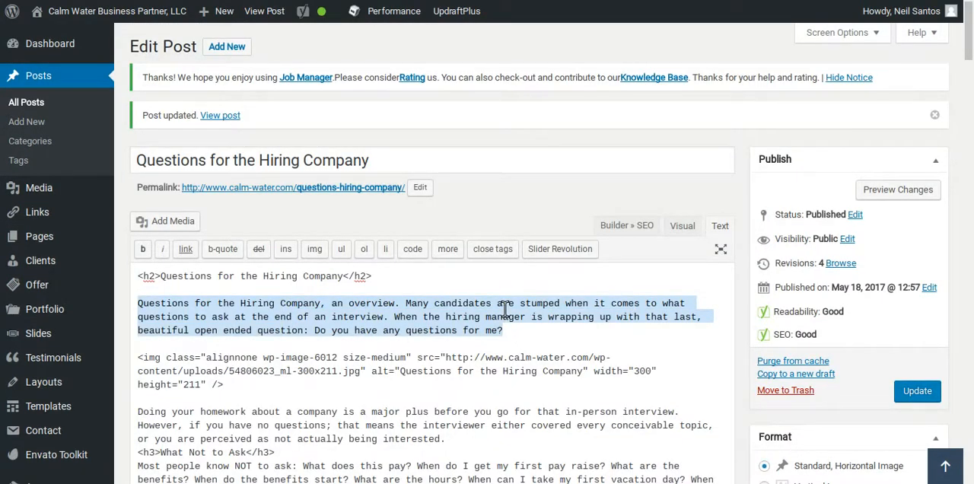
# Paste the copied opening paragraph as the Facebook Description in the Yoast social settings.
pyautogui.scroll(-15, 246, 374)
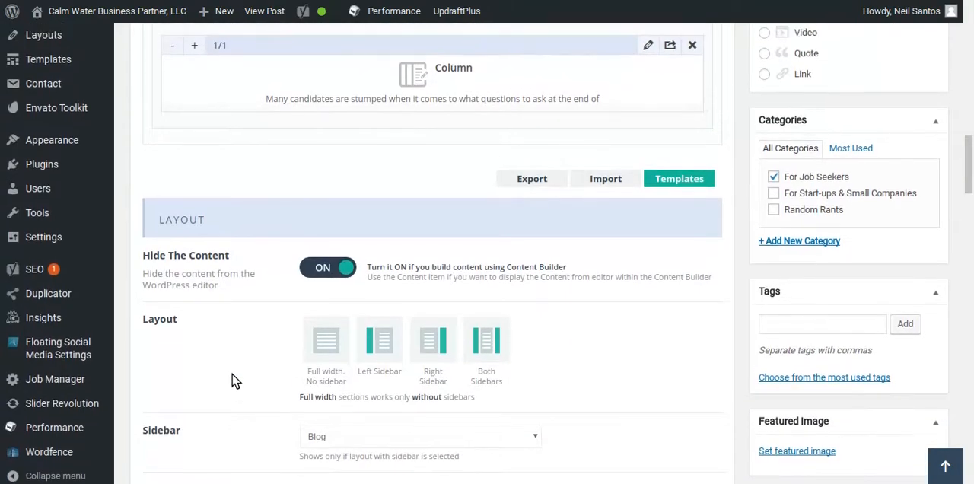
pyautogui.scroll(-6, 233, 385)
pyautogui.scroll(-2, 236, 374)
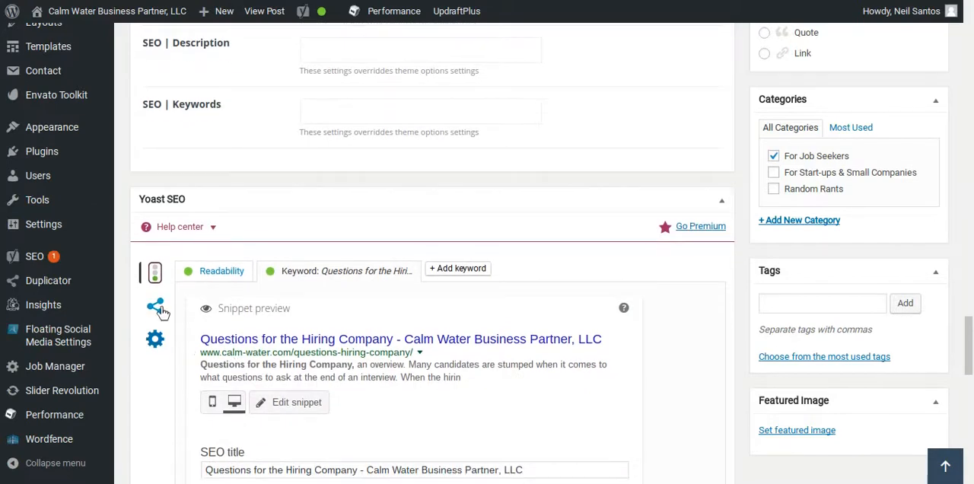
pyautogui.click(154, 306)
pyautogui.click(213, 422)
pyautogui.hotkey('ctrl', 'v')
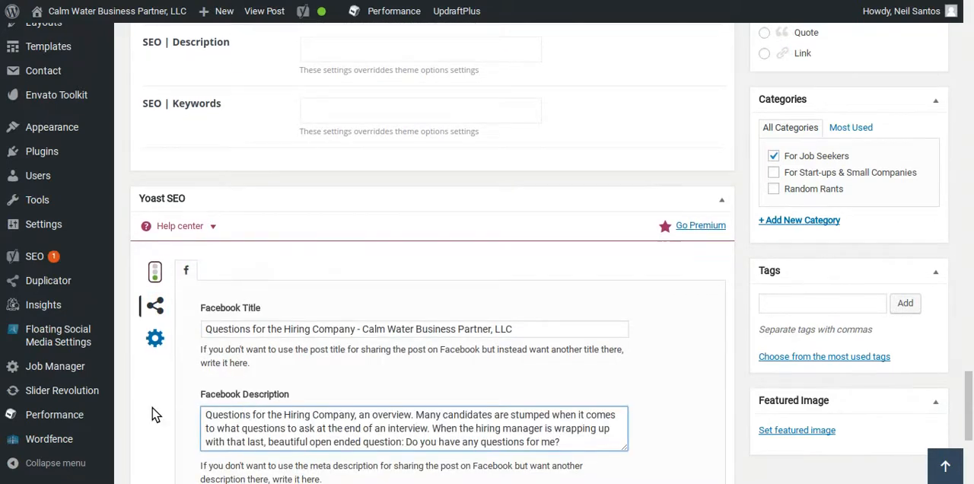
# Set the Facebook Image to the lake photo Calm-Water-Job-Posting-Photo-1.jpg from the media library.
pyautogui.scroll(-2, 155, 414)
pyautogui.click(493, 384)
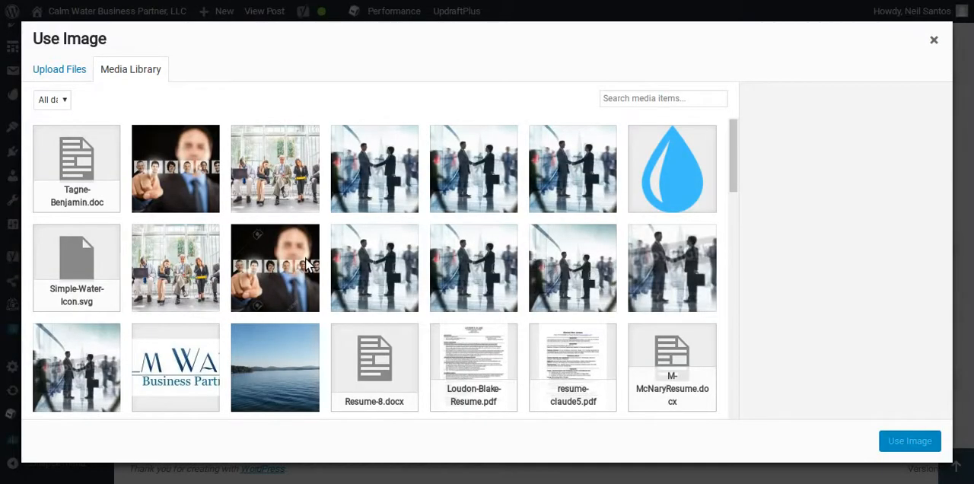
pyautogui.click(301, 374)
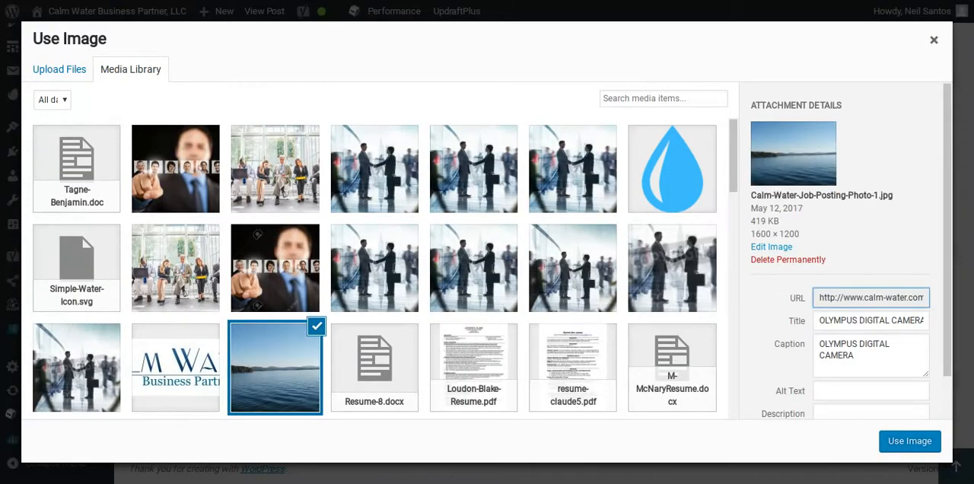
pyautogui.click(910, 442)
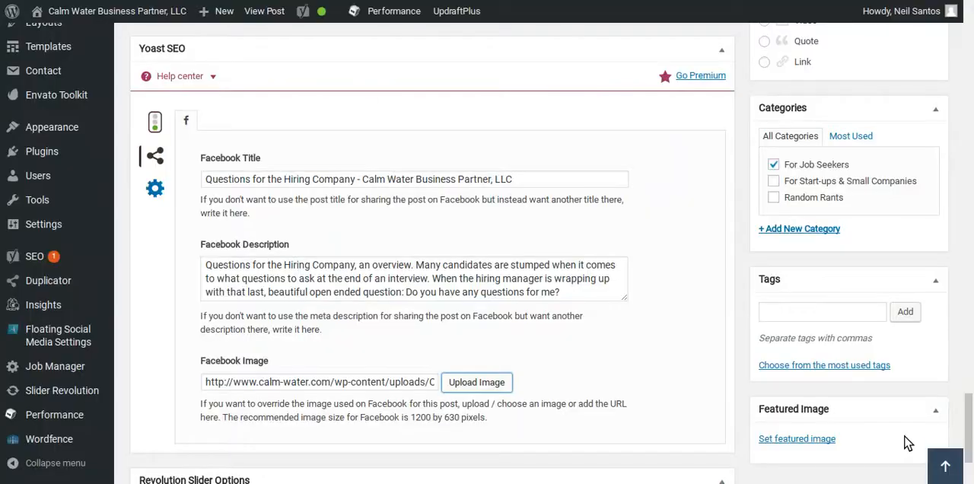
# Update the post and review its published page from the opening paragraph down to the related posts.
pyautogui.scroll(5, 860, 335)
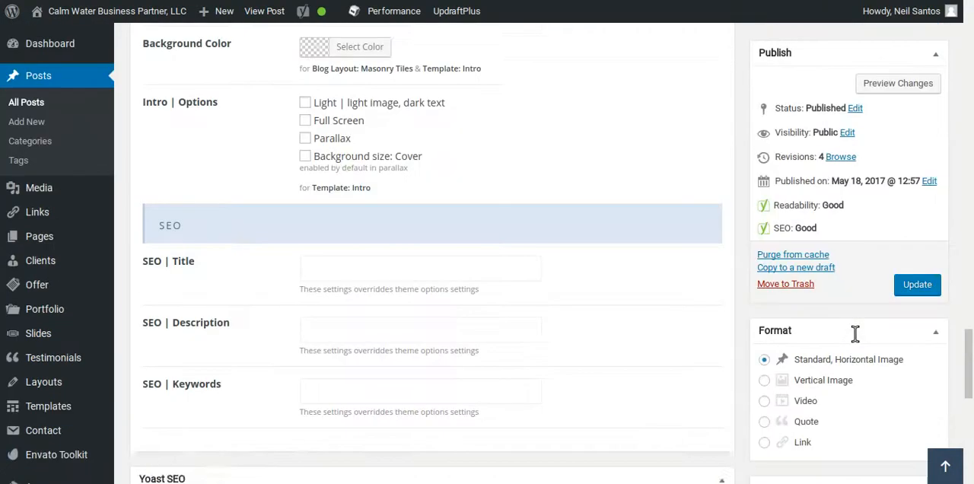
pyautogui.click(910, 296)
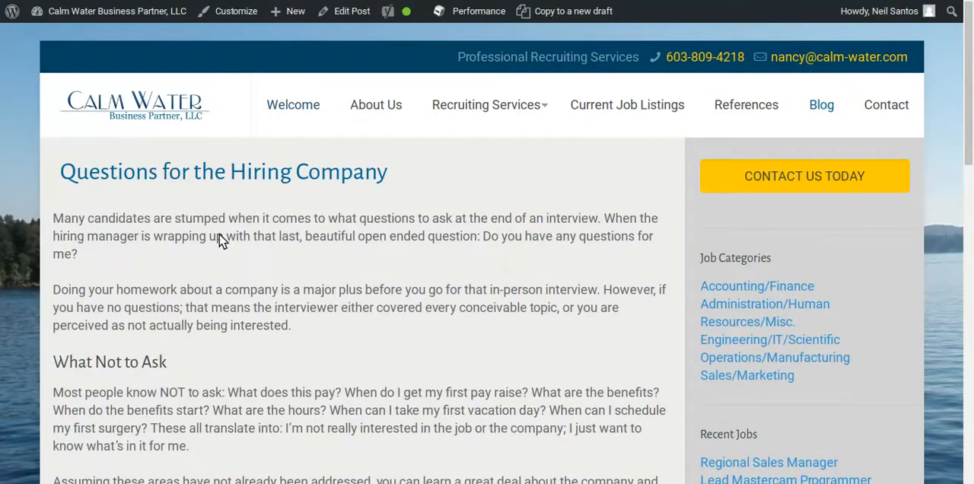
pyautogui.scroll(-3, 220, 239)
pyautogui.scroll(-4, 143, 263)
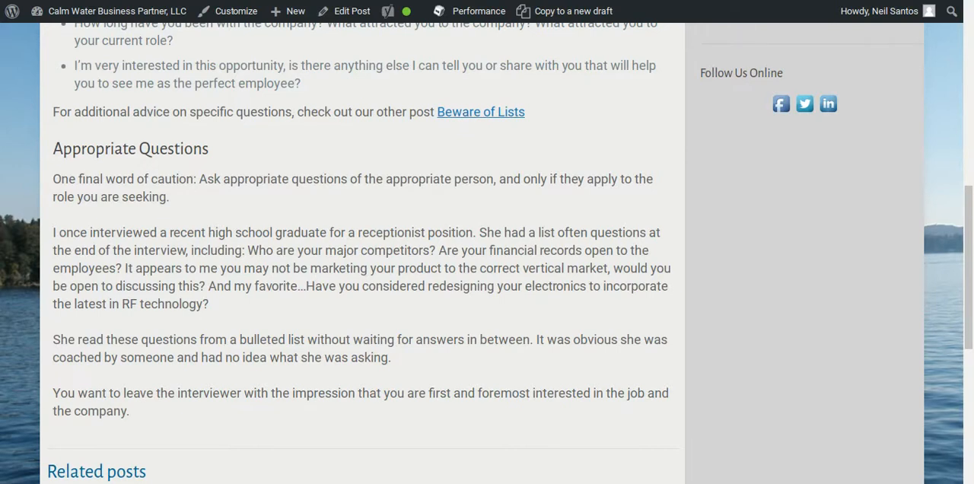
pyautogui.scroll(-3, 333, 191)
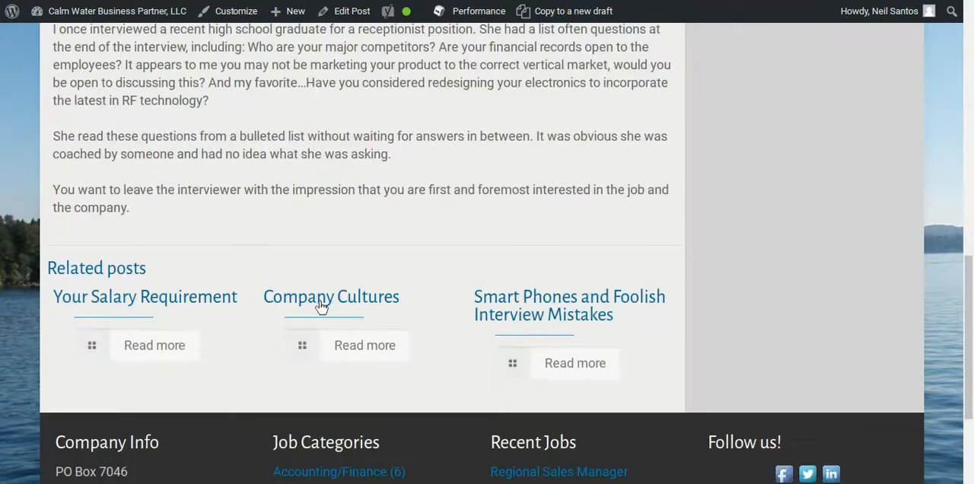
pyautogui.scroll(5, 384, 278)
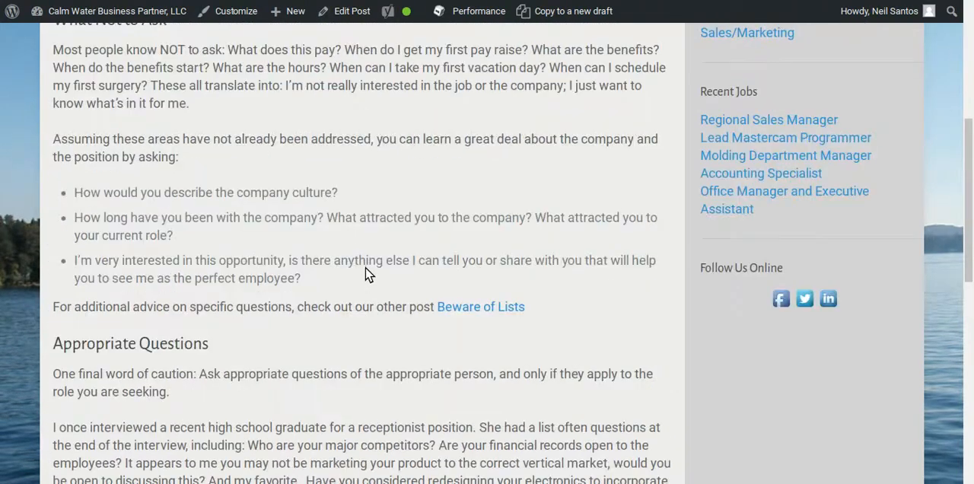
pyautogui.scroll(2, 365, 274)
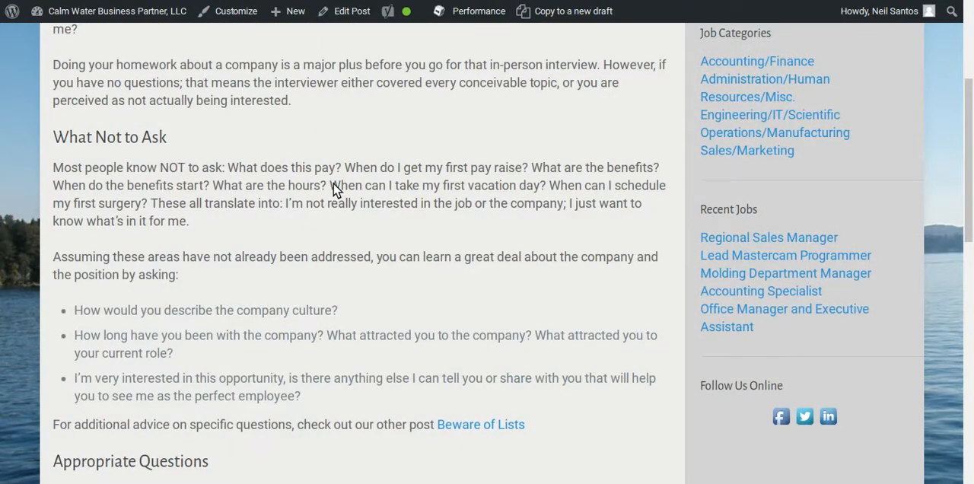